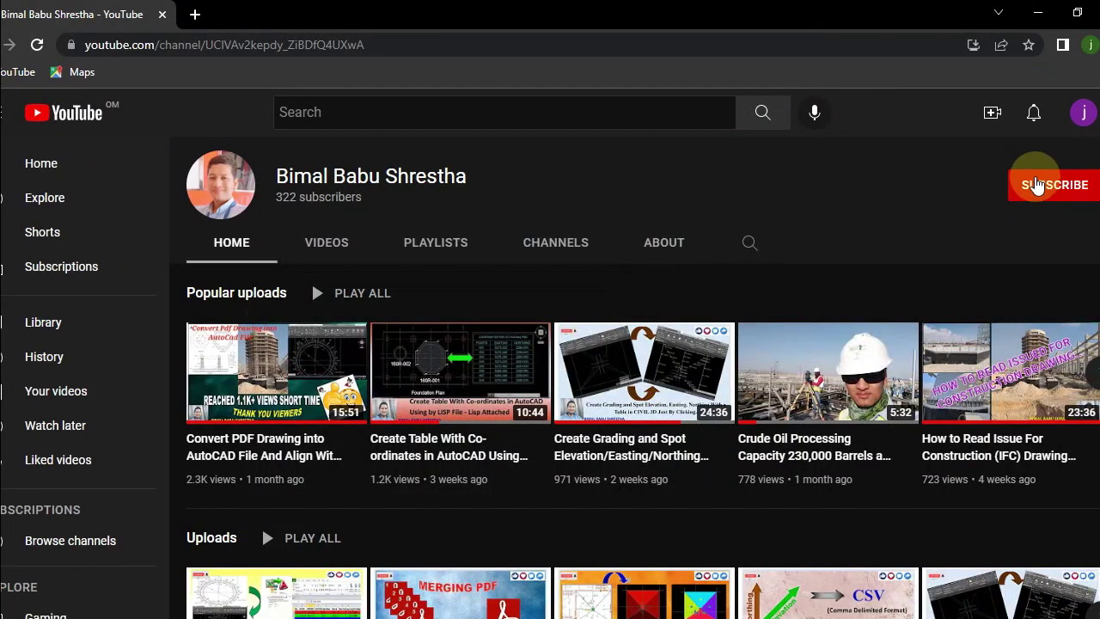
Subscribe to the open YouTube channel and set its notifications to All
{"action": "left_click", "coordinate": [1036, 184]}
{"action": "left_click", "coordinate": [1088, 185]}
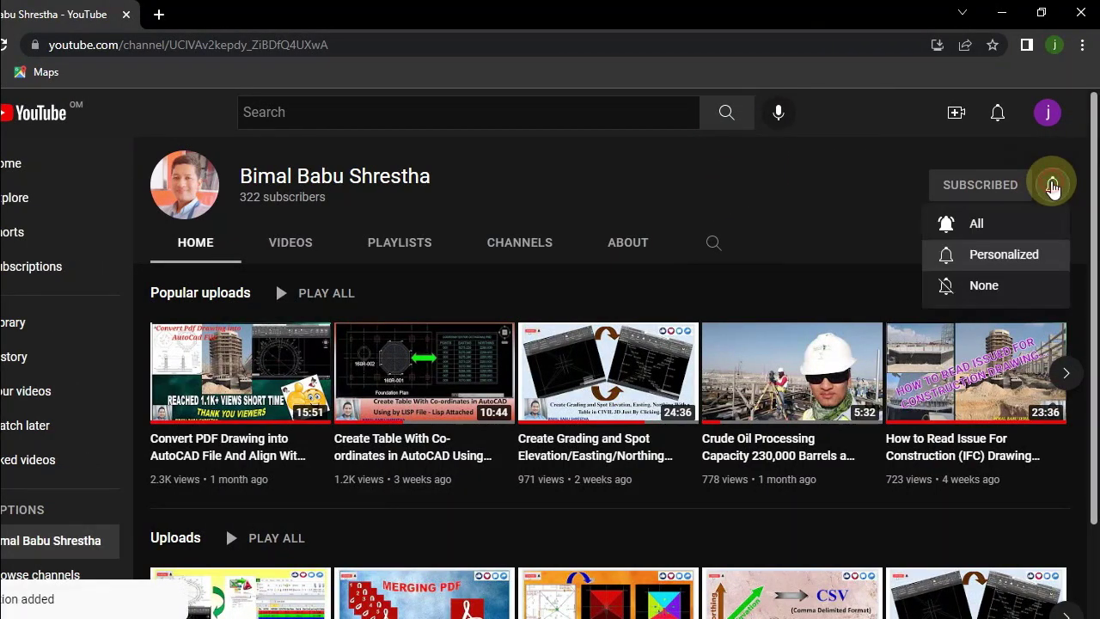
{"action": "left_click", "coordinate": [989, 227]}
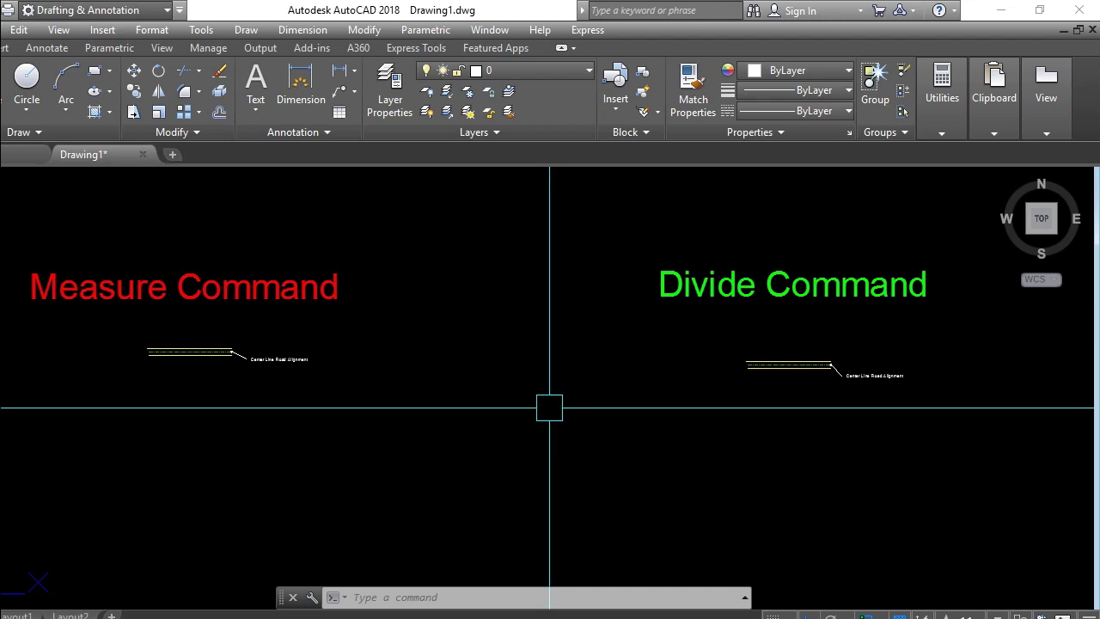
Switch to AutoCAD and examine the road alignments drawn under the Measure Command and Divide Command headings
{"action": "mouse_move", "coordinate": [550, 408]}
{"action": "middle_mouse_down"}
{"action": "mouse_move", "coordinate": [612, 422]}
{"action": "mouse_move", "coordinate": [599, 401]}
{"action": "middle_mouse_up"}
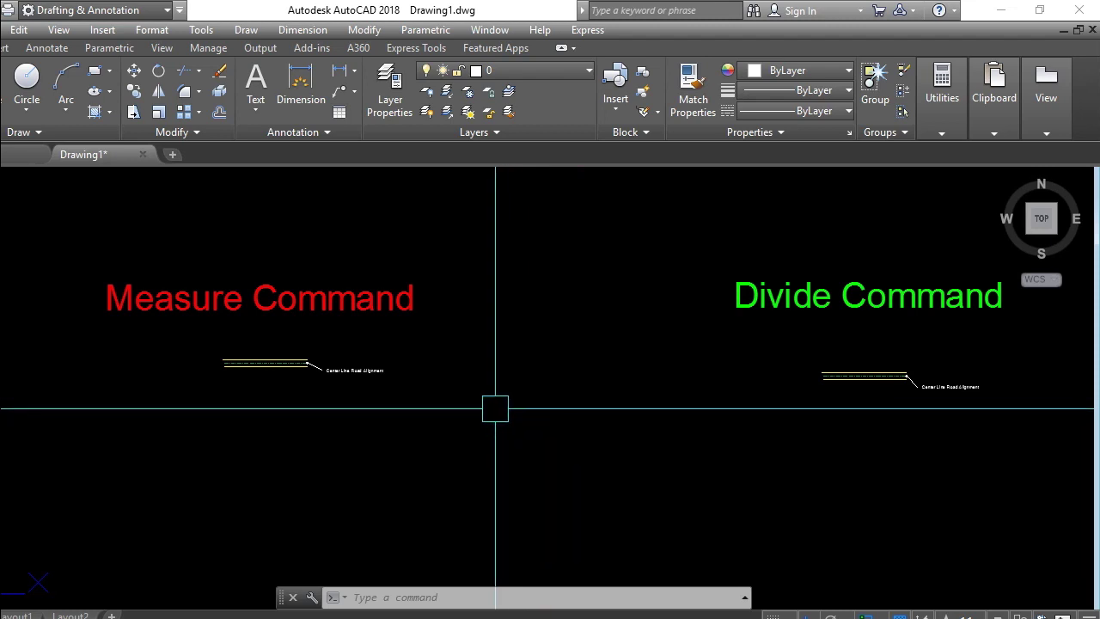
{"action": "scroll", "coordinate": [321, 361], "scroll_direction": "up", "scroll_amount": 6}
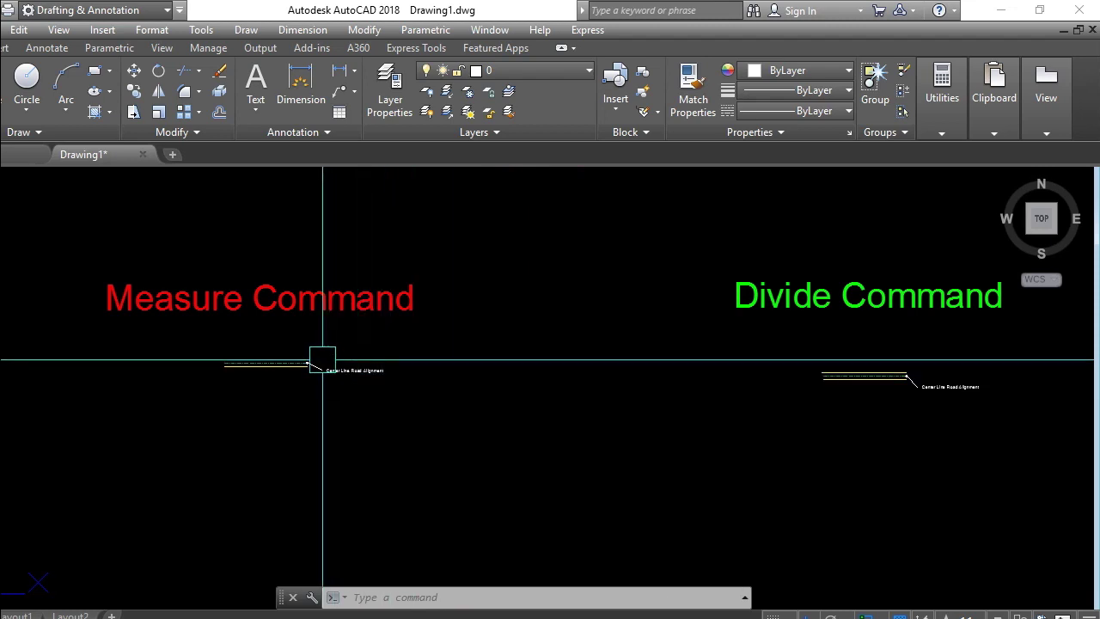
{"action": "scroll", "coordinate": [336, 393], "scroll_direction": "down", "scroll_amount": 4}
{"action": "scroll", "coordinate": [376, 417], "scroll_direction": "down", "scroll_amount": 2}
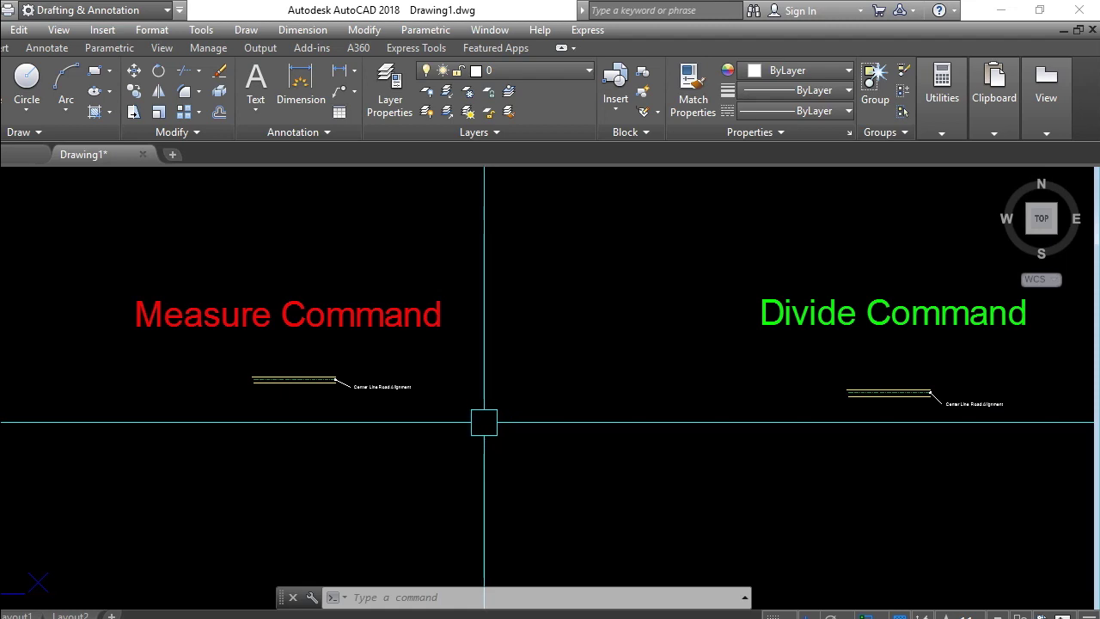
{"action": "mouse_move", "coordinate": [486, 422]}
{"action": "middle_mouse_down"}
{"action": "mouse_move", "coordinate": [515, 424]}
{"action": "mouse_move", "coordinate": [507, 422]}
{"action": "mouse_move", "coordinate": [507, 464]}
{"action": "mouse_move", "coordinate": [493, 444]}
{"action": "middle_mouse_up"}
{"action": "scroll", "coordinate": [395, 413], "scroll_direction": "up", "scroll_amount": 4}
{"action": "scroll", "coordinate": [507, 461], "scroll_direction": "down", "scroll_amount": 2}
{"action": "key", "text": "Escape"}
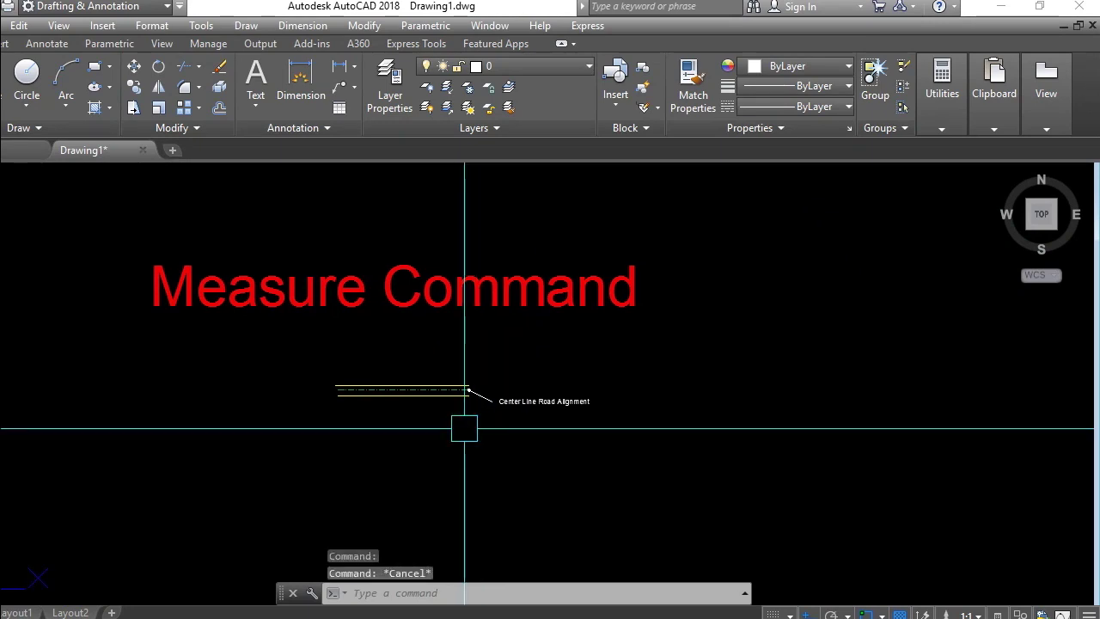
Use the Measure command to place points along the road center line under the Measure Command heading at a segment length of 10
{"action": "type", "text": "m"}
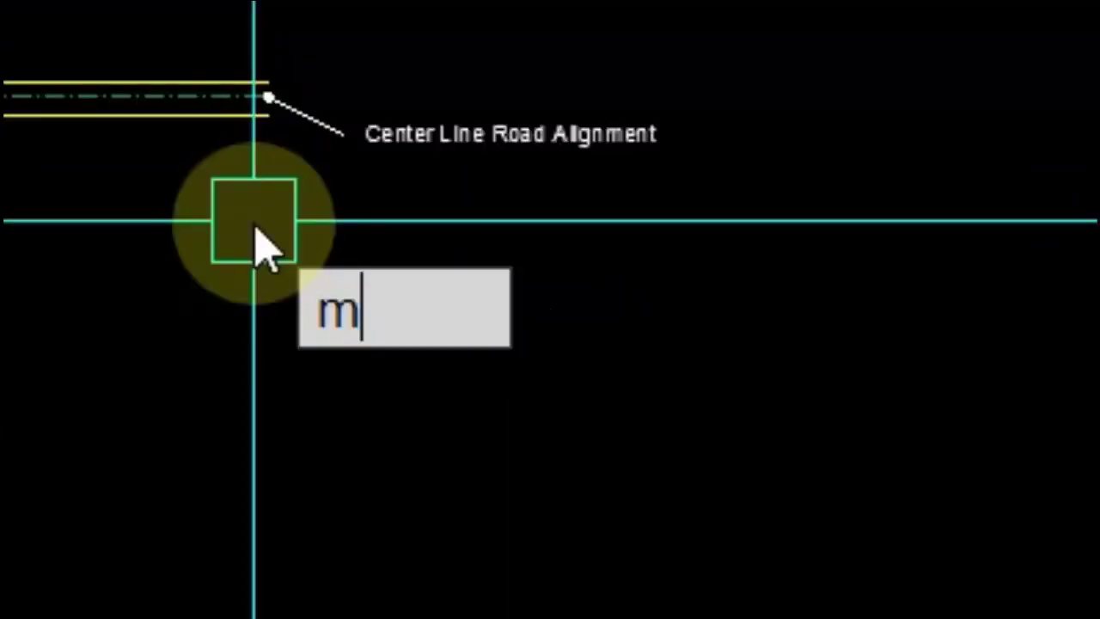
{"action": "type", "text": "d"}
{"action": "key", "text": "BackSpace"}
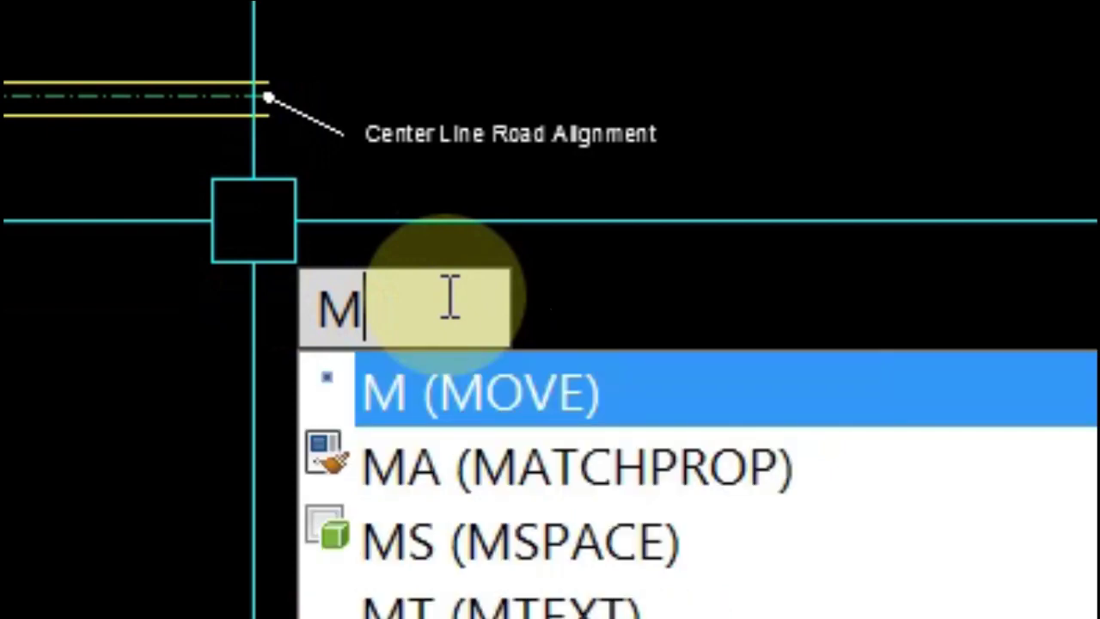
{"action": "type", "text": "e"}
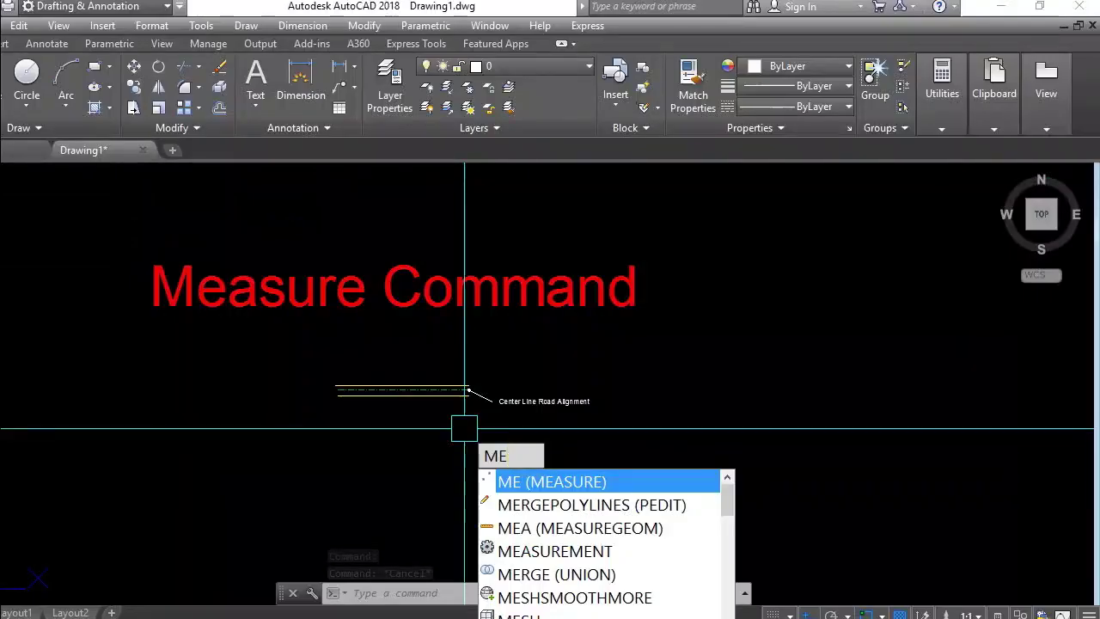
{"action": "key", "text": "Return"}
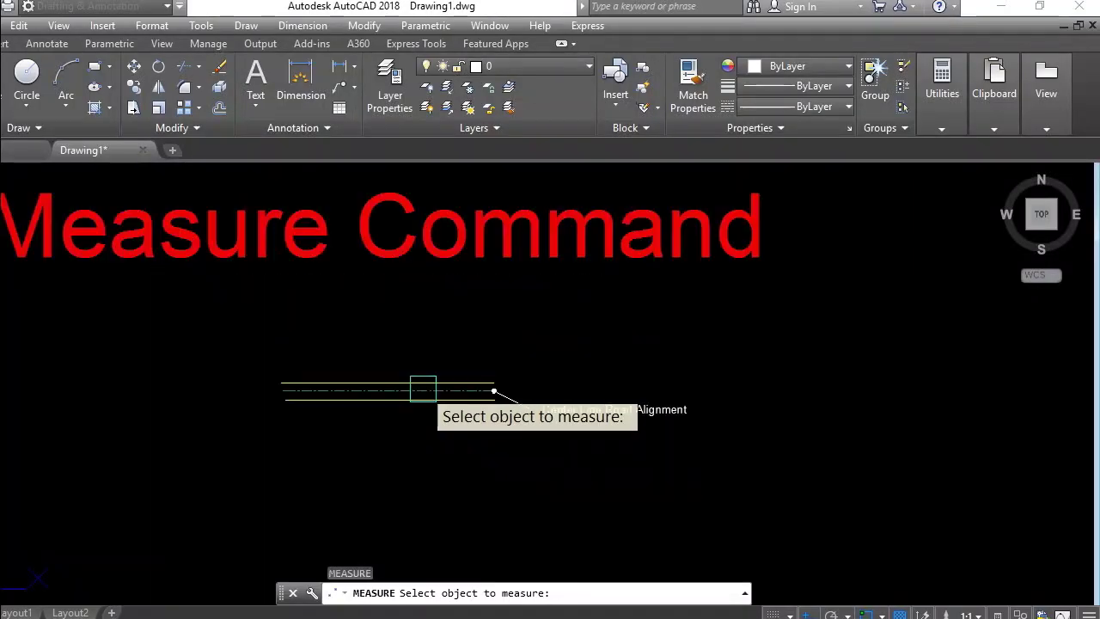
{"action": "scroll", "coordinate": [34, 207], "scroll_direction": "up", "scroll_amount": 4}
{"action": "scroll", "coordinate": [65, 249], "scroll_direction": "down", "scroll_amount": 2}
{"action": "scroll", "coordinate": [471, 427], "scroll_direction": "down", "scroll_amount": 2}
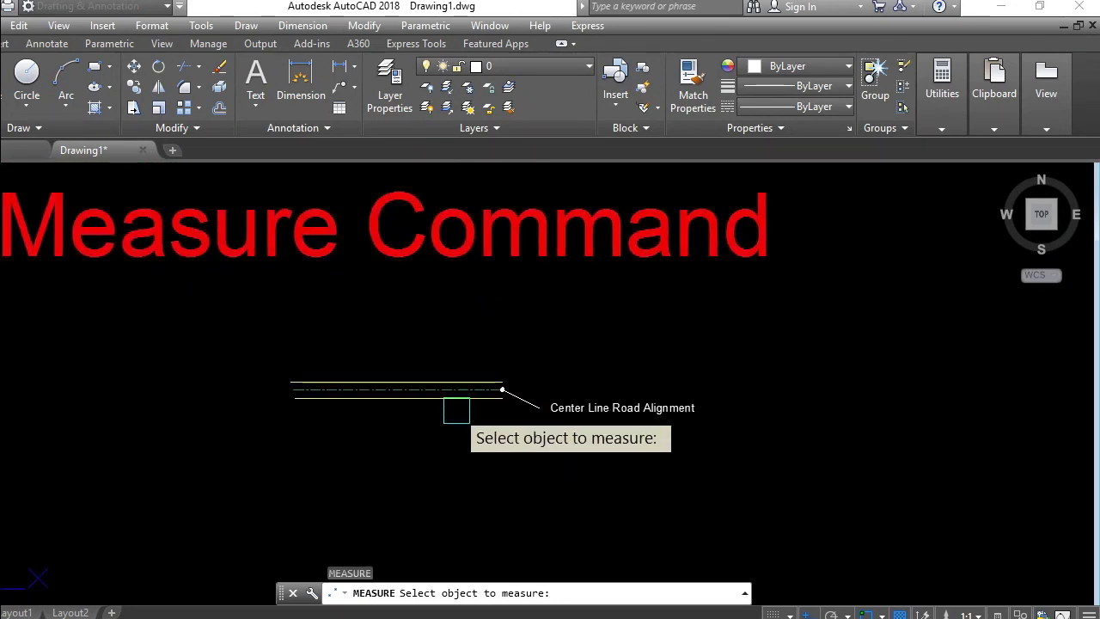
{"action": "scroll", "coordinate": [457, 410], "scroll_direction": "up", "scroll_amount": 2}
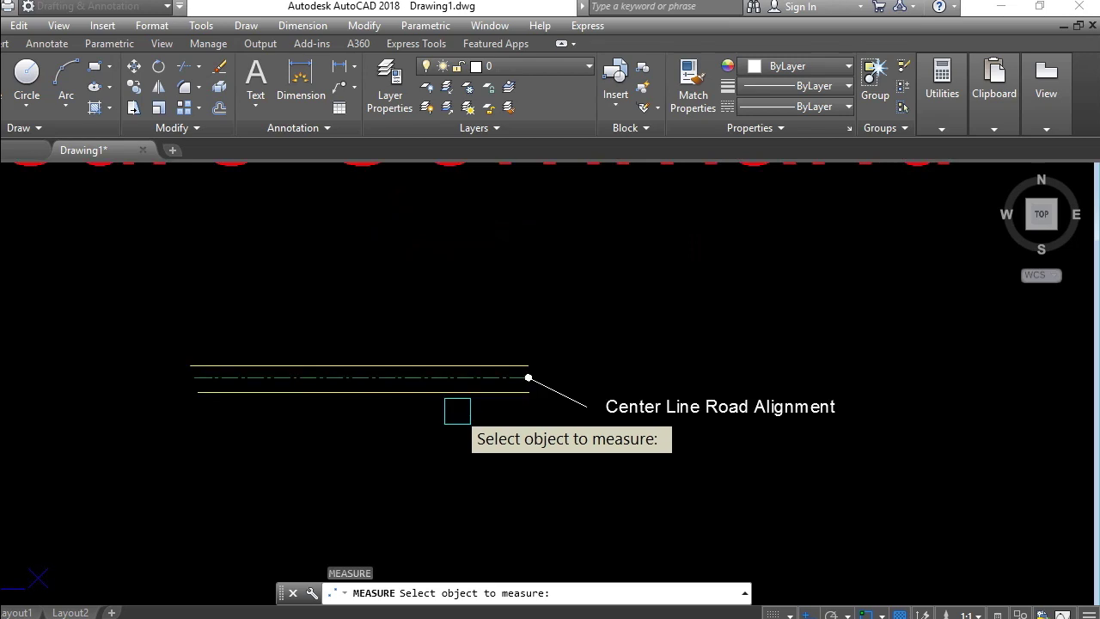
{"action": "middle_click_drag", "start_coordinate": [486, 419], "coordinate": [506, 422]}
{"action": "scroll", "coordinate": [478, 395], "scroll_direction": "up", "scroll_amount": 4}
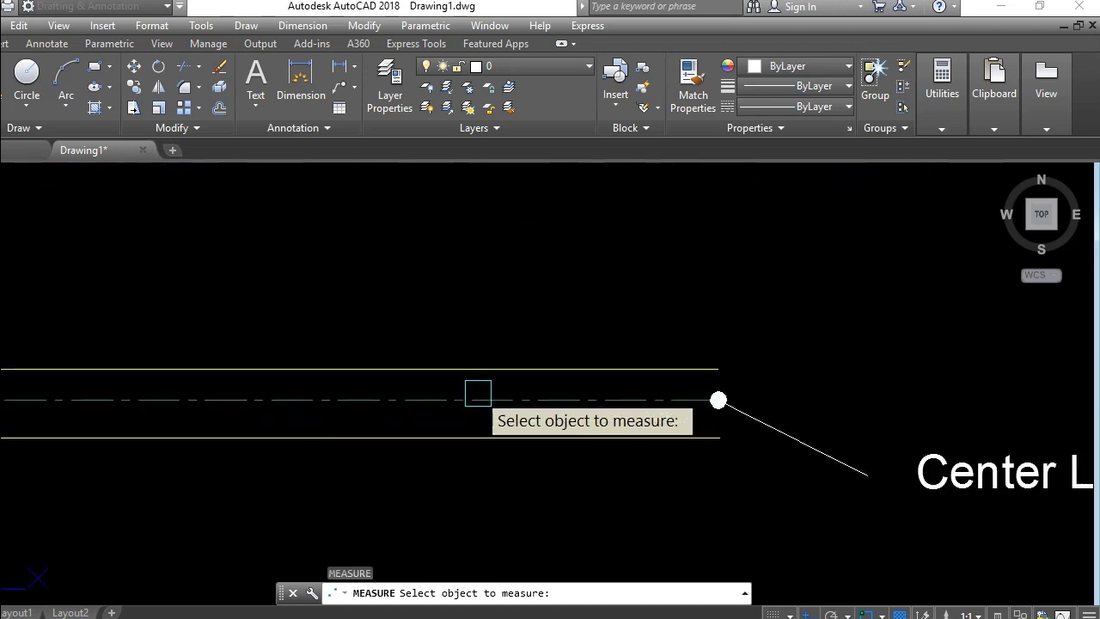
{"action": "scroll", "coordinate": [501, 405], "scroll_direction": "down", "scroll_amount": 4}
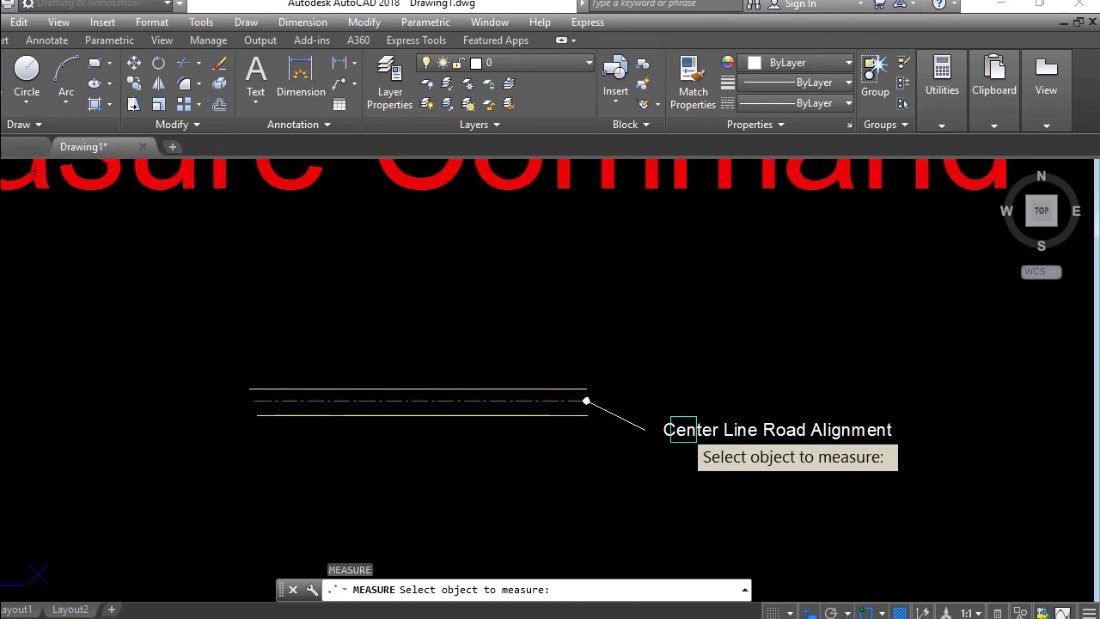
{"action": "scroll", "coordinate": [536, 398], "scroll_direction": "up", "scroll_amount": 2}
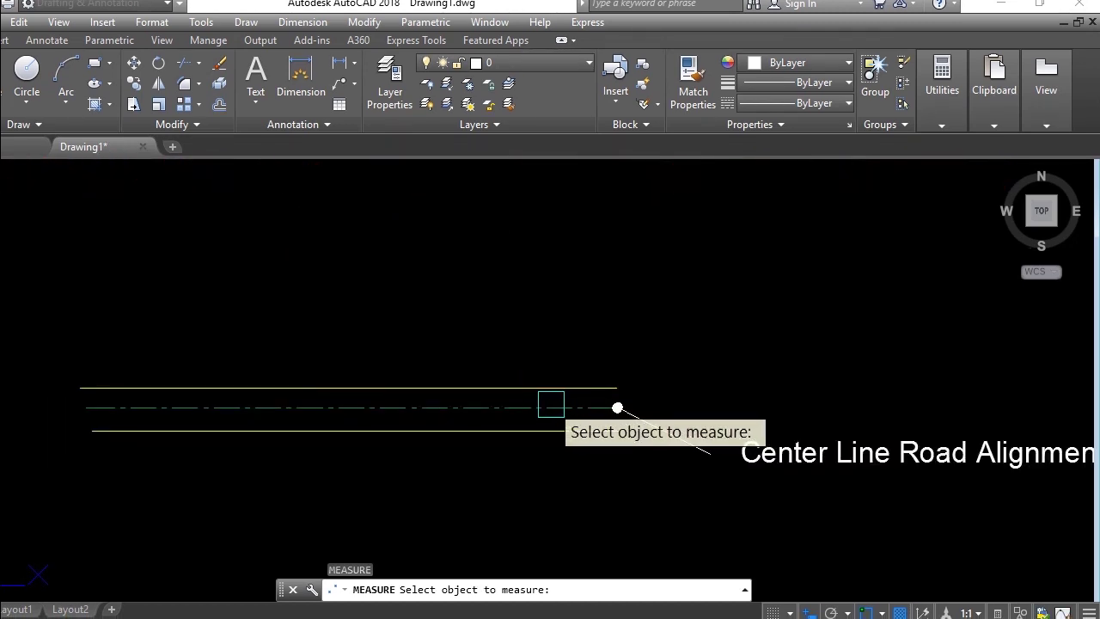
{"action": "scroll", "coordinate": [559, 409], "scroll_direction": "up", "scroll_amount": 2}
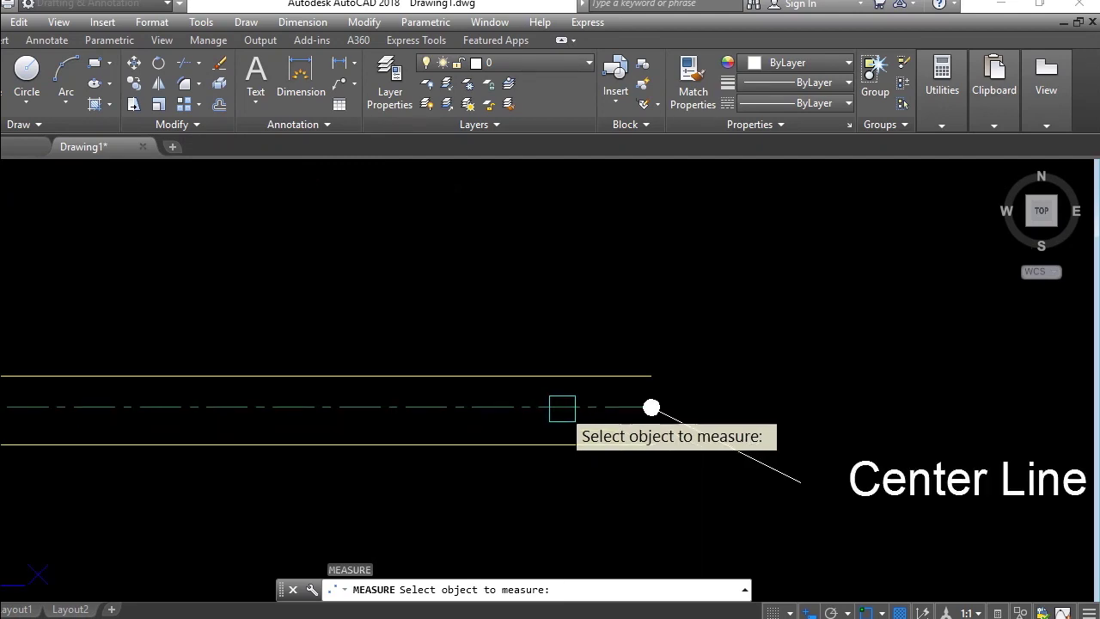
{"action": "left_click", "coordinate": [562, 408]}
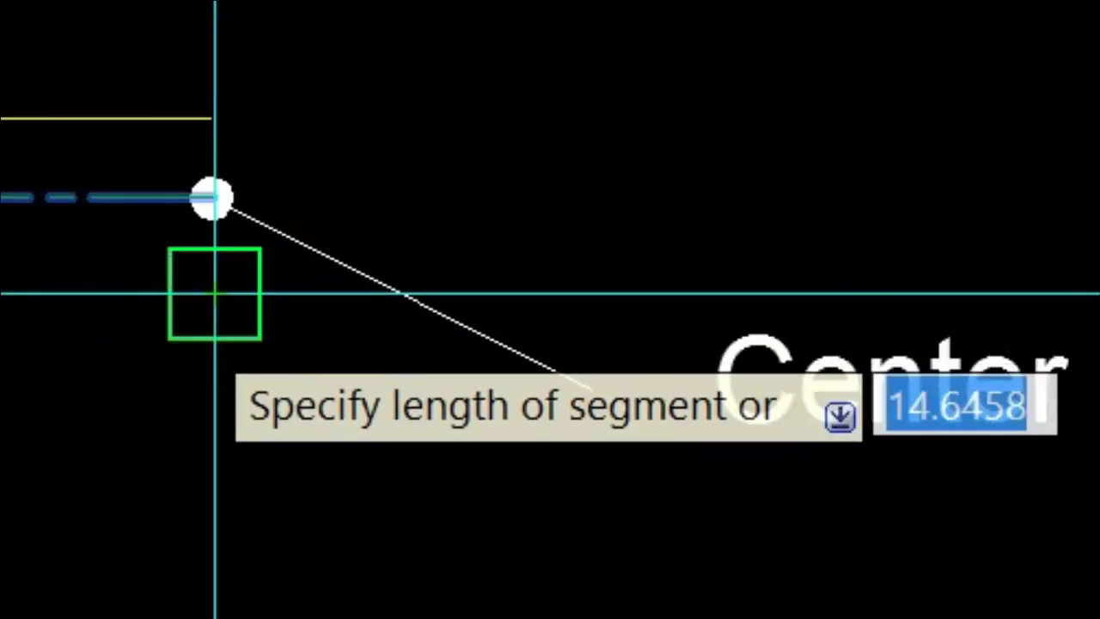
{"action": "type", "text": "1"}
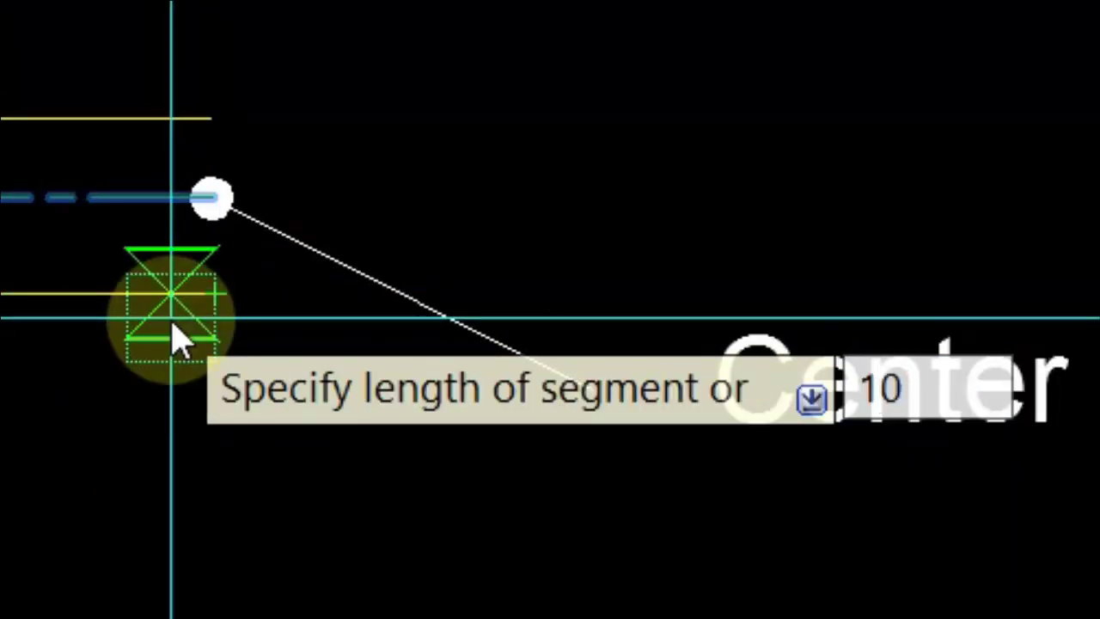
{"action": "type", "text": "0"}
{"action": "key", "text": "Return"}
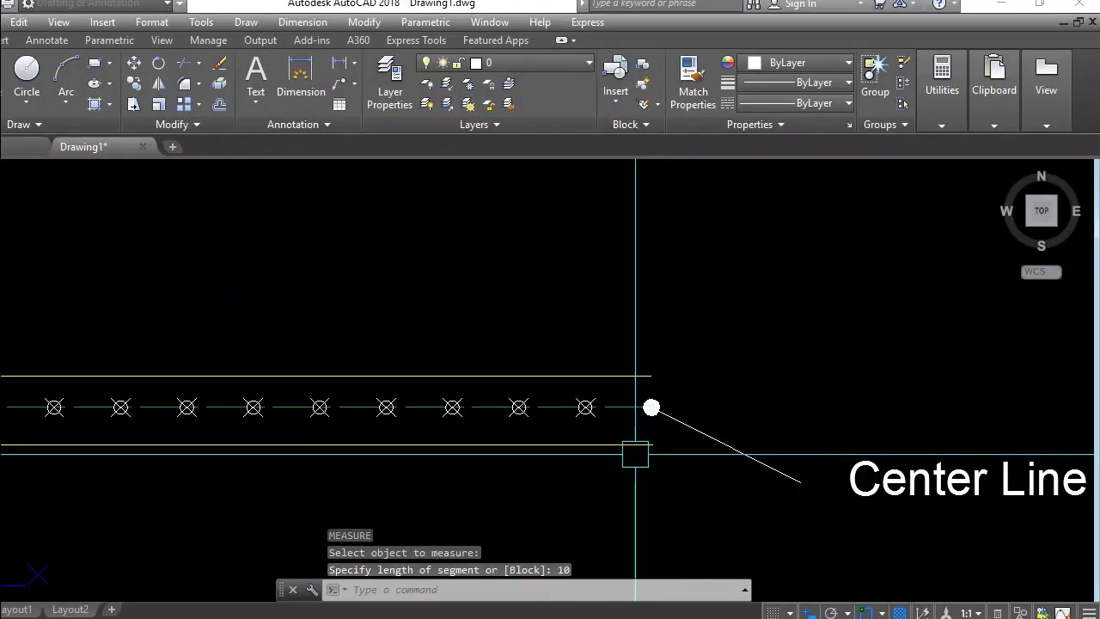
Examine the point markers along the road center line from one end to the other
{"action": "scroll", "coordinate": [635, 453], "scroll_direction": "down", "scroll_amount": 4}
{"action": "scroll", "coordinate": [459, 395], "scroll_direction": "up", "scroll_amount": 4}
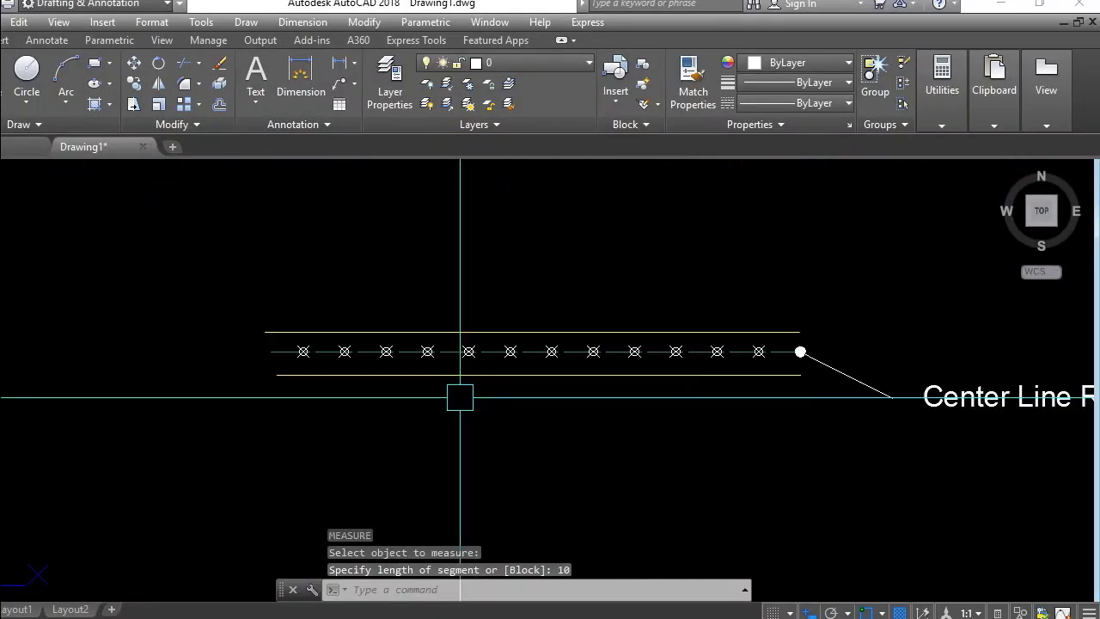
{"action": "mouse_move", "coordinate": [454, 393]}
{"action": "middle_mouse_down"}
{"action": "mouse_move", "coordinate": [466, 412]}
{"action": "mouse_move", "coordinate": [447, 424]}
{"action": "mouse_move", "coordinate": [353, 437]}
{"action": "middle_mouse_up"}
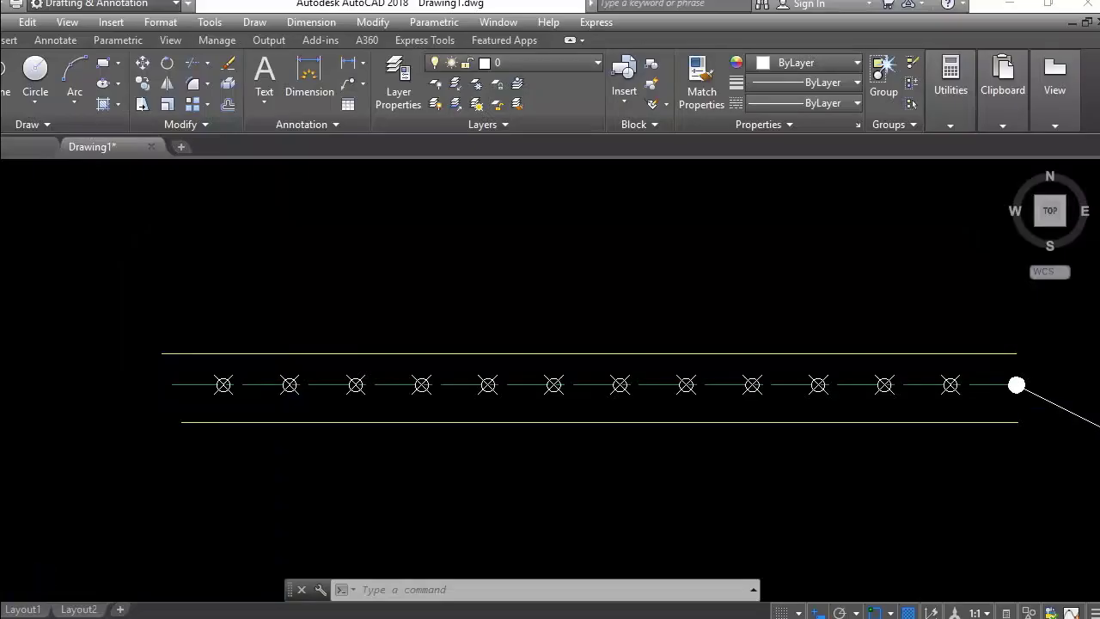
{"action": "scroll", "coordinate": [275, 405], "scroll_direction": "up", "scroll_amount": 2}
{"action": "scroll", "coordinate": [275, 405], "scroll_direction": "down", "scroll_amount": 2}
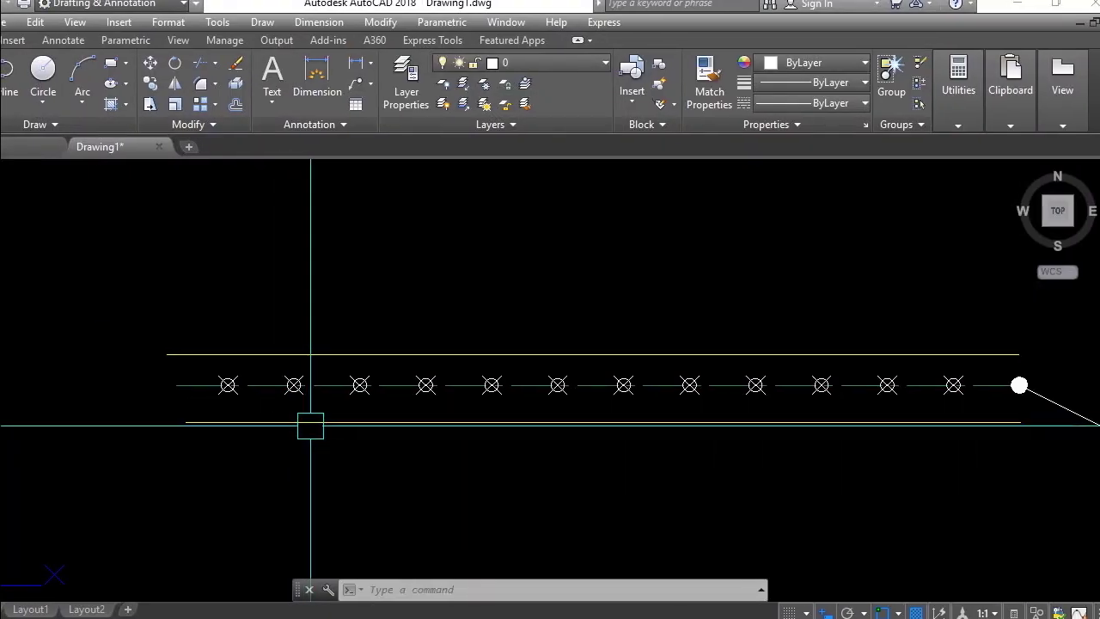
{"action": "mouse_move", "coordinate": [297, 422]}
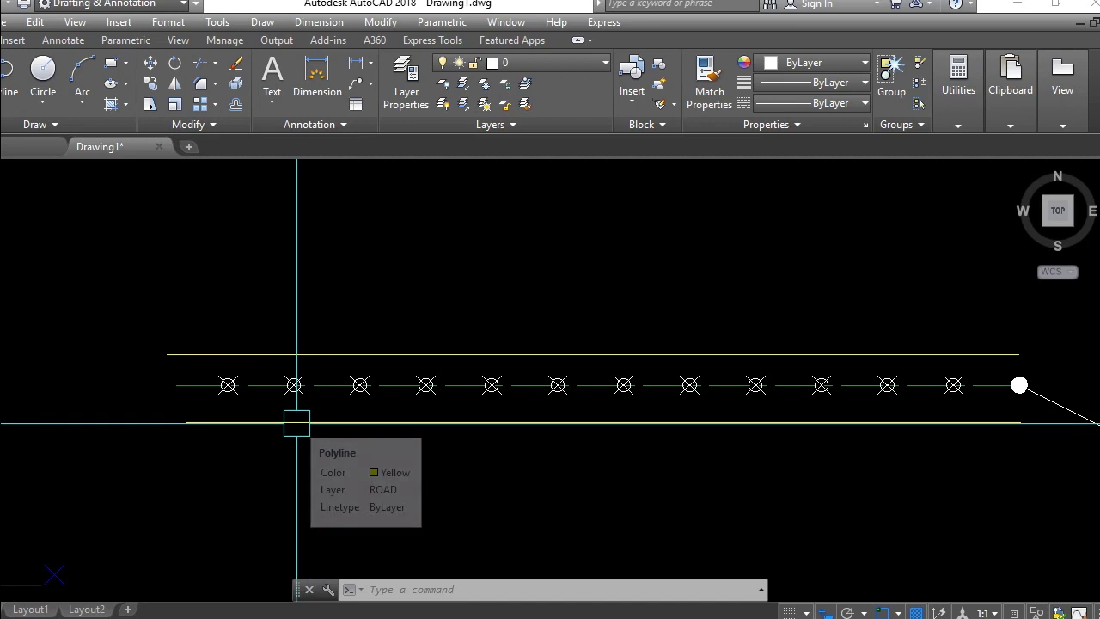
{"action": "scroll", "coordinate": [297, 422], "scroll_direction": "down", "scroll_amount": 2}
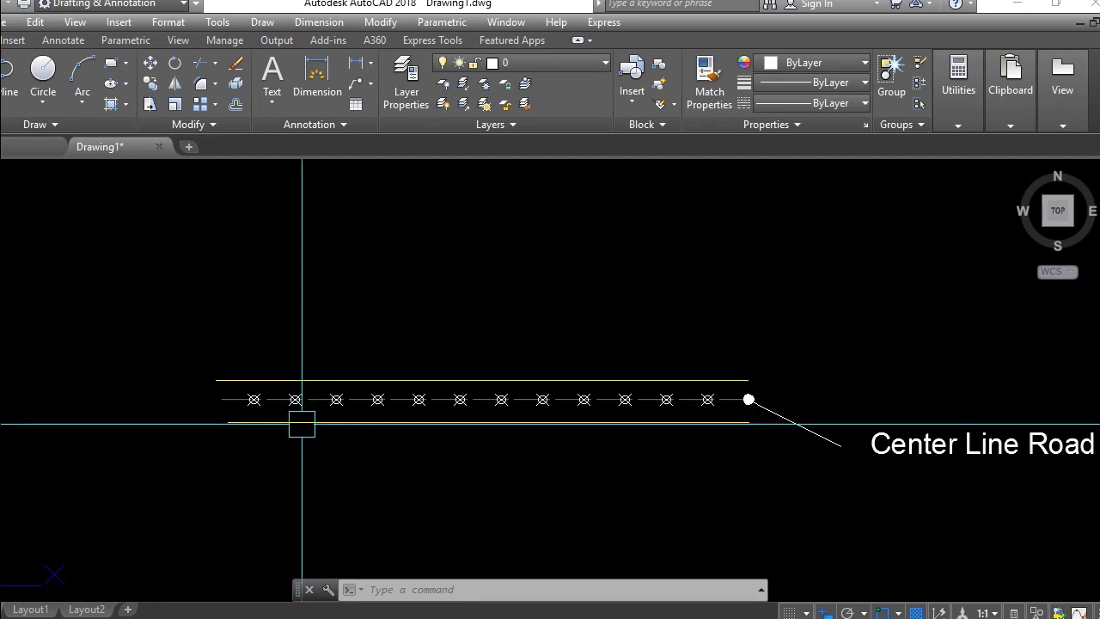
{"action": "middle_click_drag", "start_coordinate": [300, 425], "coordinate": [304, 424]}
{"action": "scroll", "coordinate": [291, 422], "scroll_direction": "up", "scroll_amount": 4}
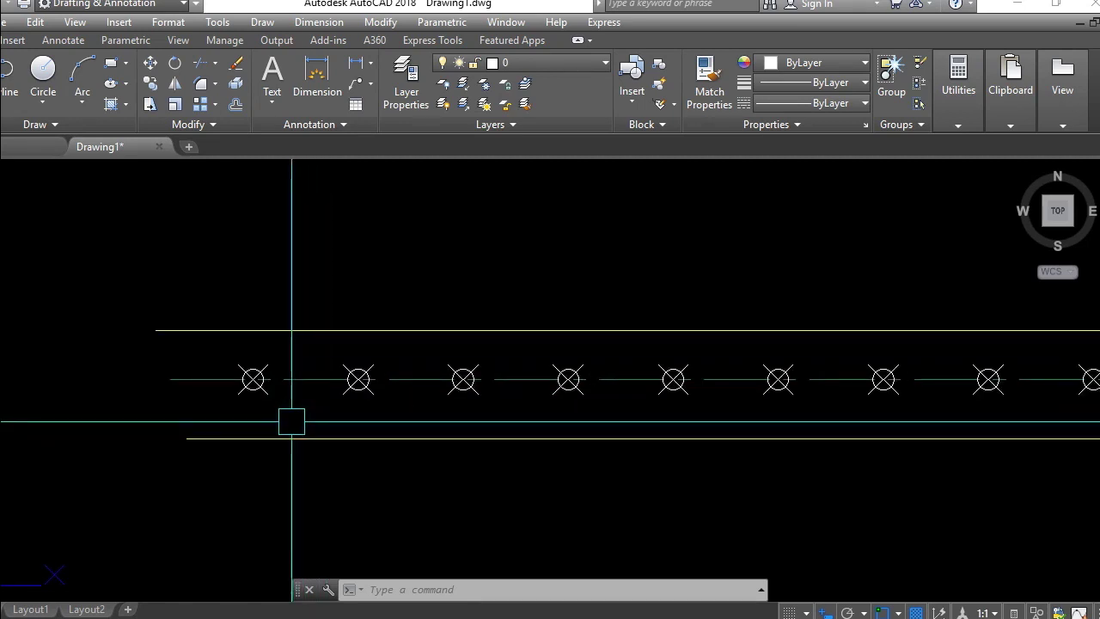
{"action": "scroll", "coordinate": [292, 421], "scroll_direction": "down", "scroll_amount": 2}
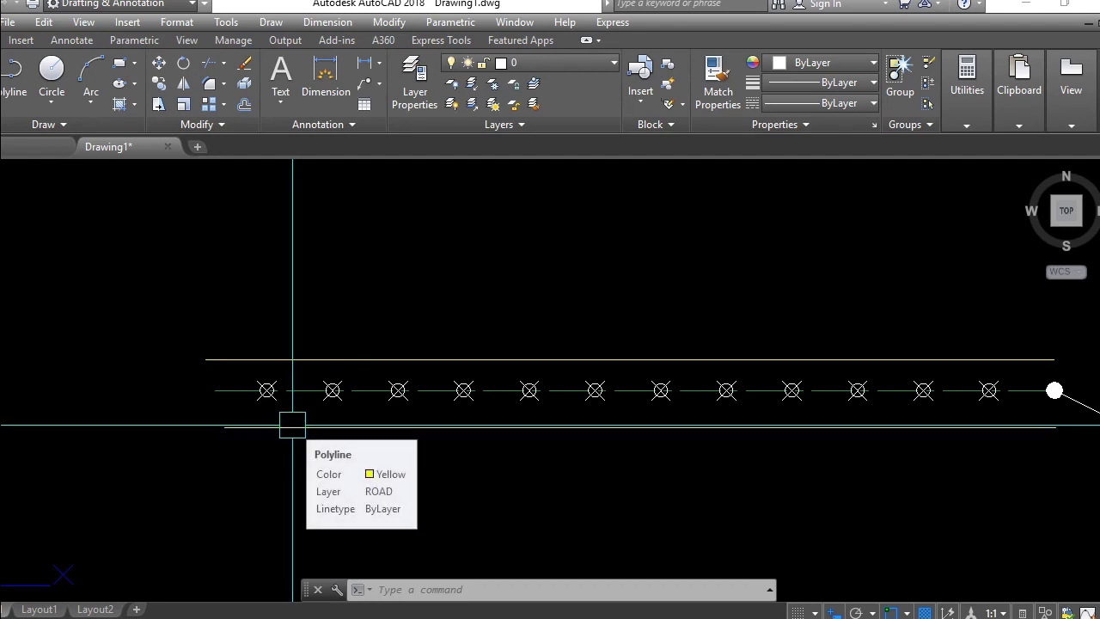
{"action": "middle_click_drag", "start_coordinate": [292, 425], "coordinate": [310, 424]}
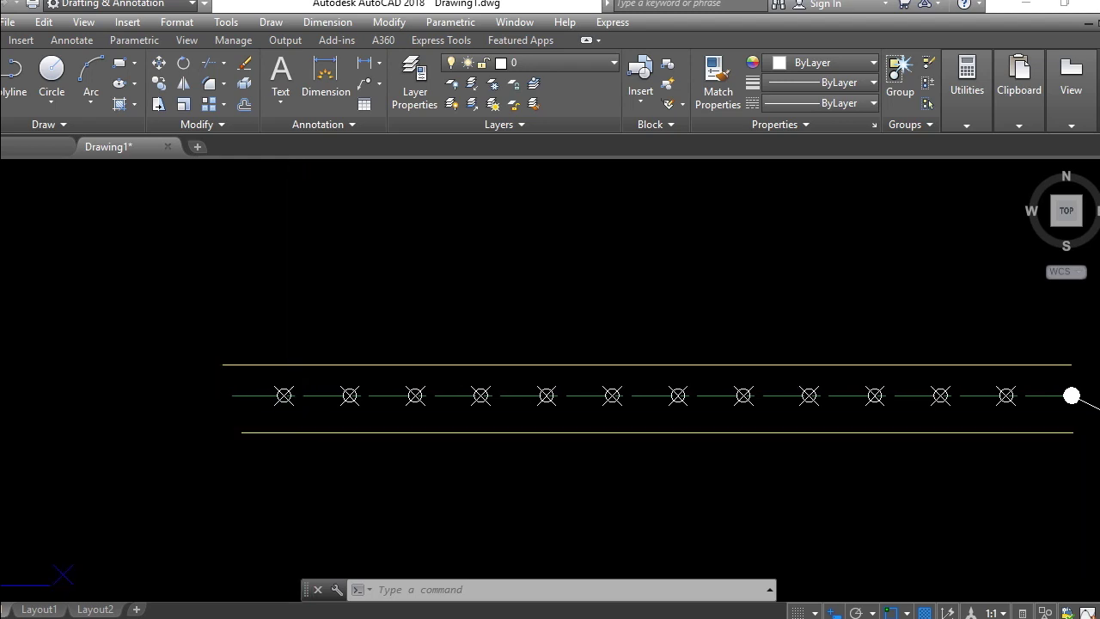
Add an aligned dimension between the first two point markers at the center line's left end, placing it below the lower road edge
{"action": "key", "text": "Escape"}
{"action": "key", "text": "Escape"}
{"action": "key", "text": "Escape"}
{"action": "type", "text": "dal"}
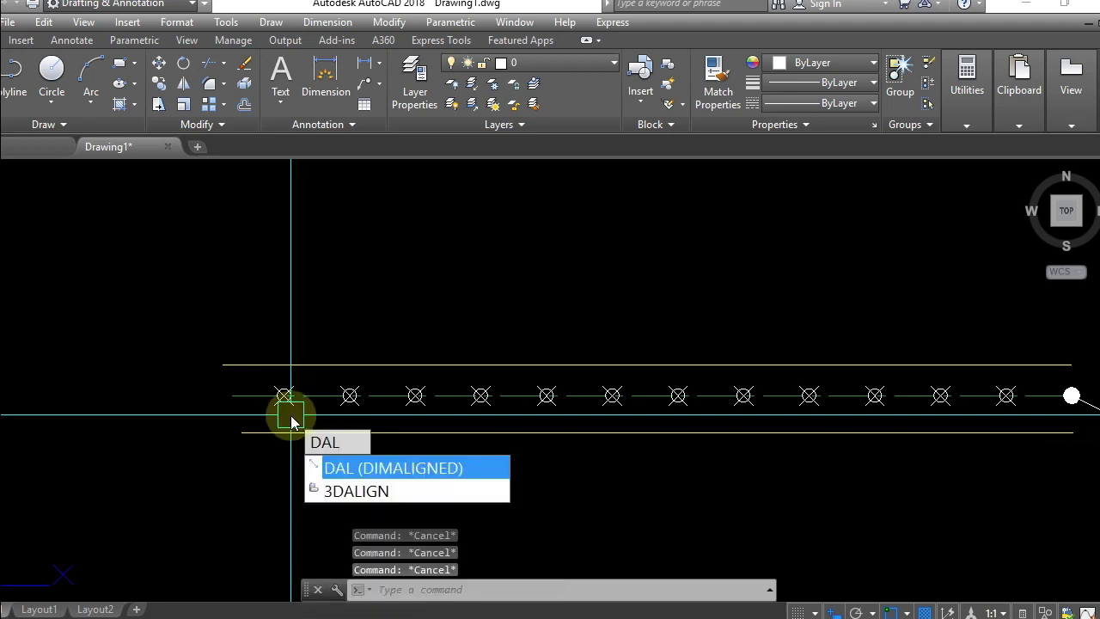
{"action": "key", "text": "Return"}
{"action": "scroll", "coordinate": [289, 418], "scroll_direction": "up", "scroll_amount": 3}
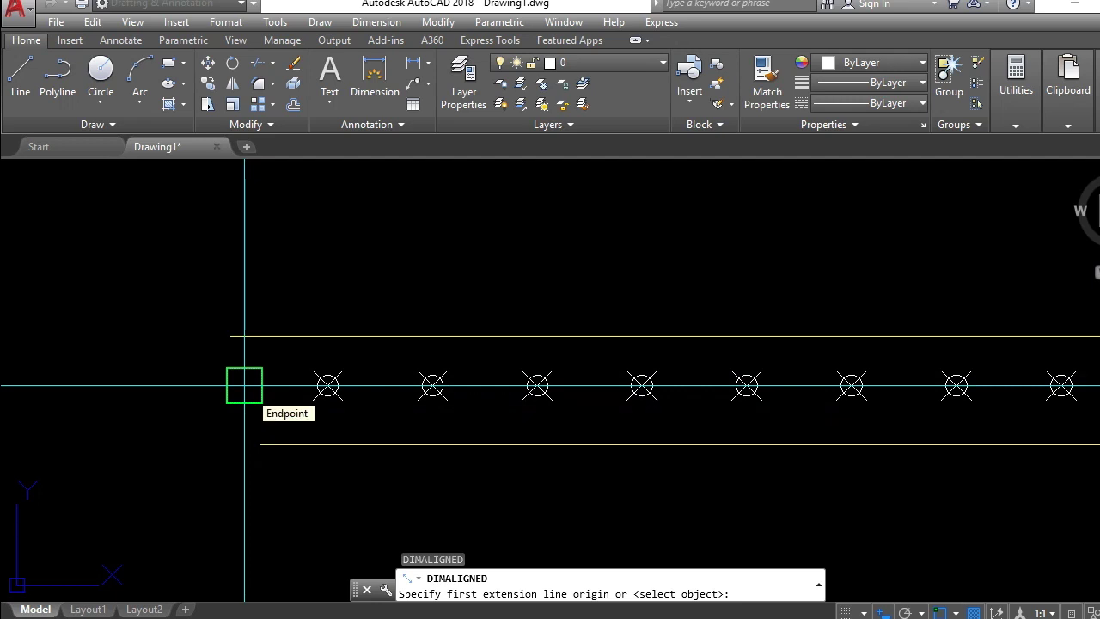
{"action": "scroll", "coordinate": [343, 391], "scroll_direction": "up", "scroll_amount": 5}
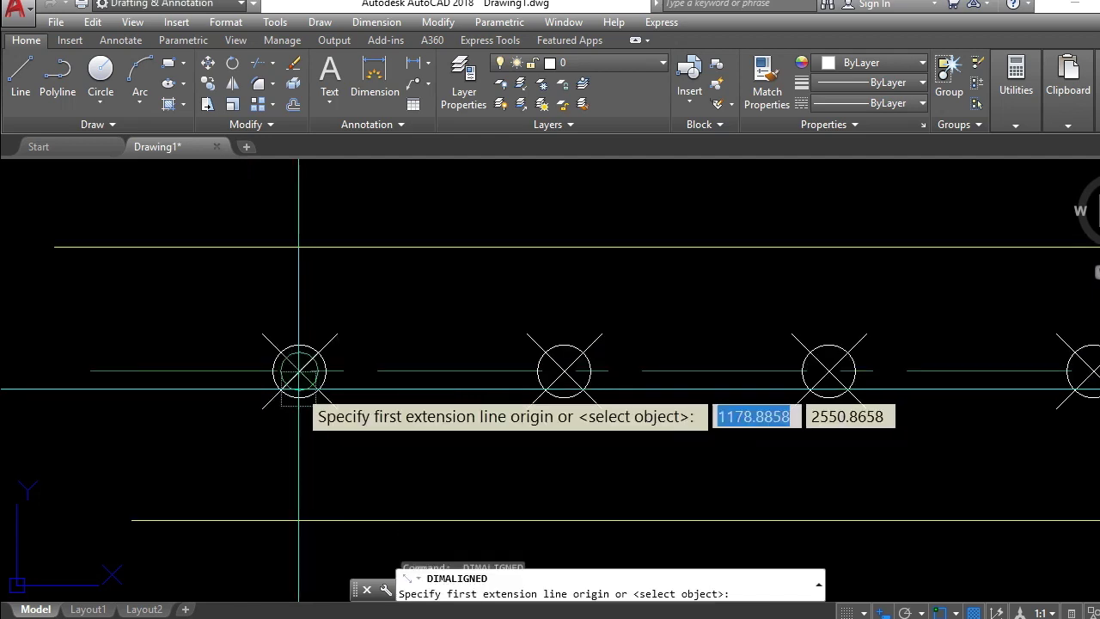
{"action": "left_click", "coordinate": [299, 371]}
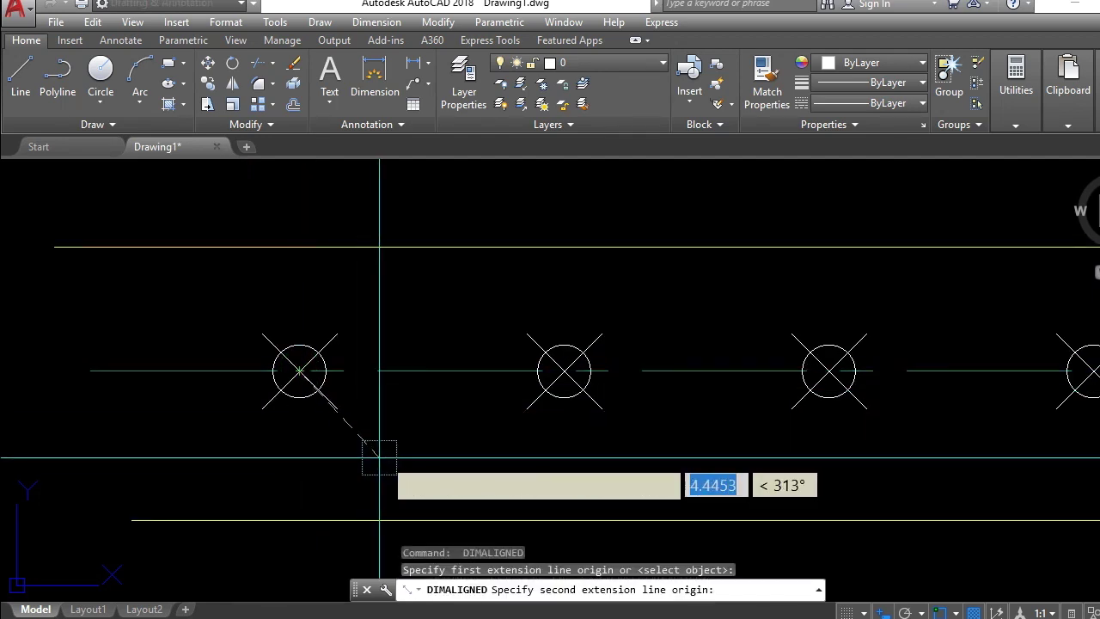
{"action": "left_click", "coordinate": [564, 371]}
{"action": "middle_click_drag", "start_coordinate": [459, 406], "coordinate": [432, 272]}
{"action": "scroll", "coordinate": [438, 361], "scroll_direction": "up", "scroll_amount": 3}
{"action": "middle_click_drag", "start_coordinate": [437, 368], "coordinate": [464, 381]}
{"action": "left_click", "coordinate": [464, 381]}
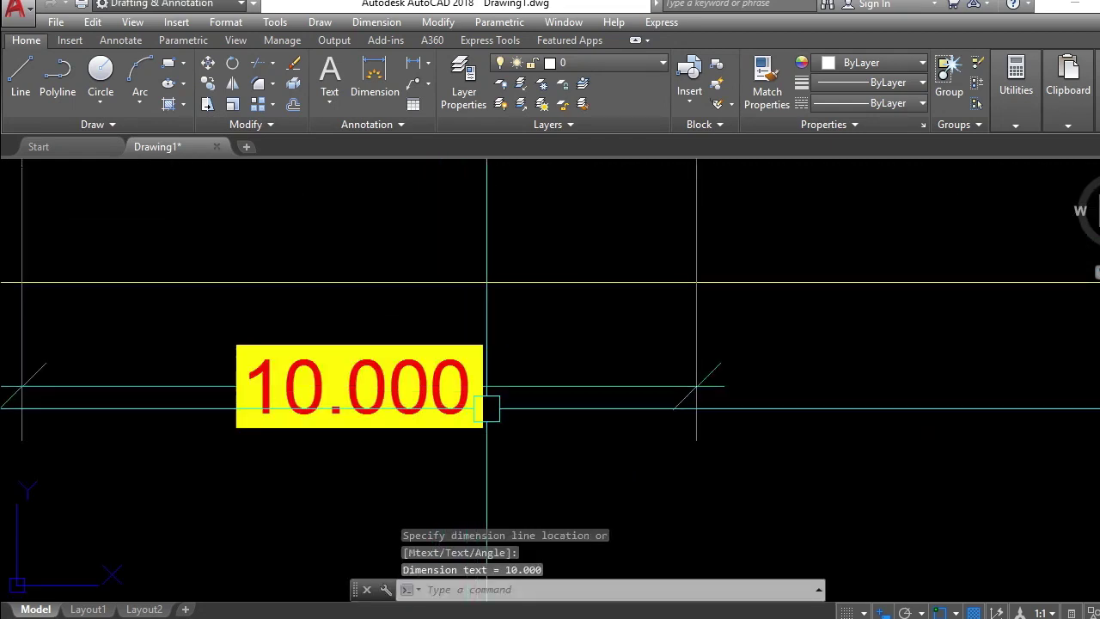
Continue the dimension chain from the first spacing dimension to the third and fourth point markers with the Continue dimension command
{"action": "scroll", "coordinate": [464, 387], "scroll_direction": "down", "scroll_amount": 5}
{"action": "mouse_move", "coordinate": [500, 417]}
{"action": "middle_mouse_down"}
{"action": "mouse_move", "coordinate": [427, 470]}
{"action": "mouse_move", "coordinate": [399, 400]}
{"action": "middle_mouse_up"}
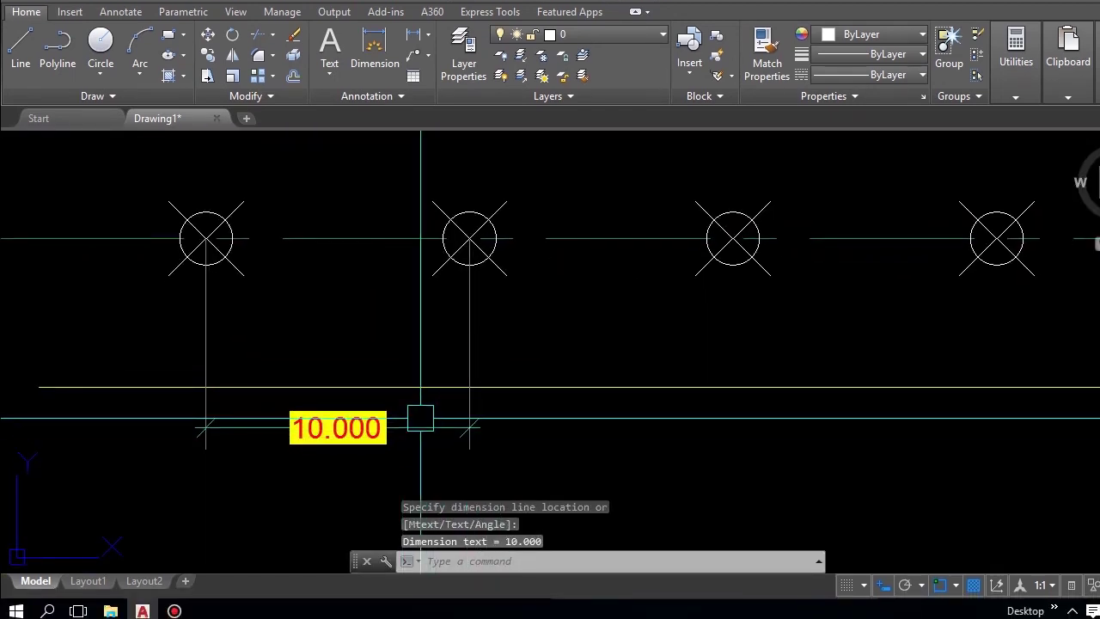
{"action": "scroll", "coordinate": [420, 419], "scroll_direction": "down", "scroll_amount": 2}
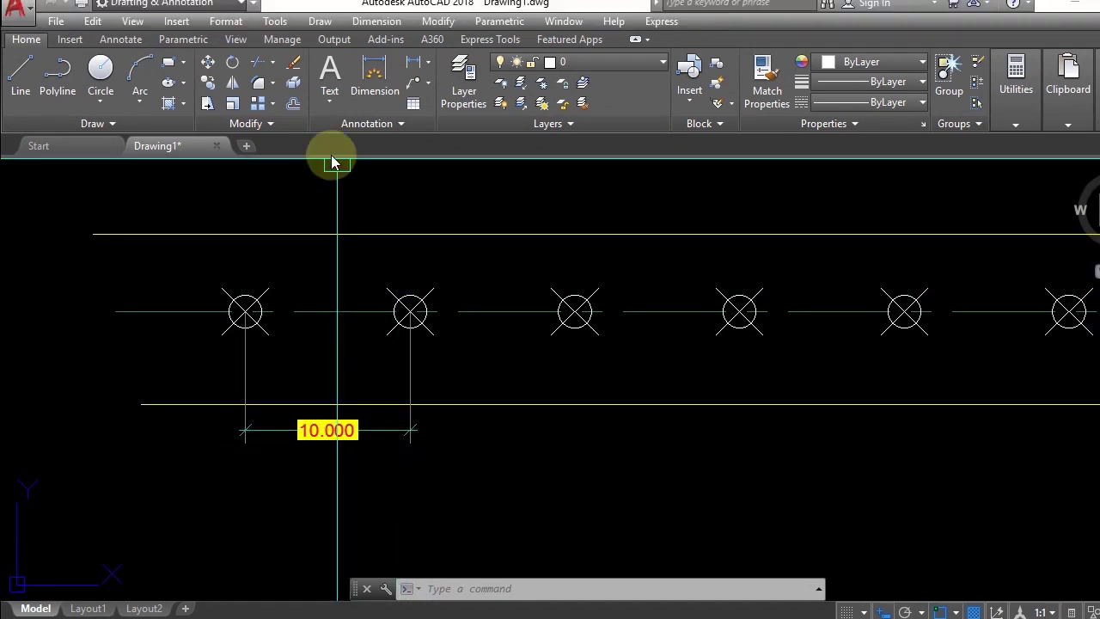
{"action": "left_click", "coordinate": [120, 12]}
{"action": "left_click", "coordinate": [380, 111]}
{"action": "scroll", "coordinate": [575, 320], "scroll_direction": "up", "scroll_amount": 4}
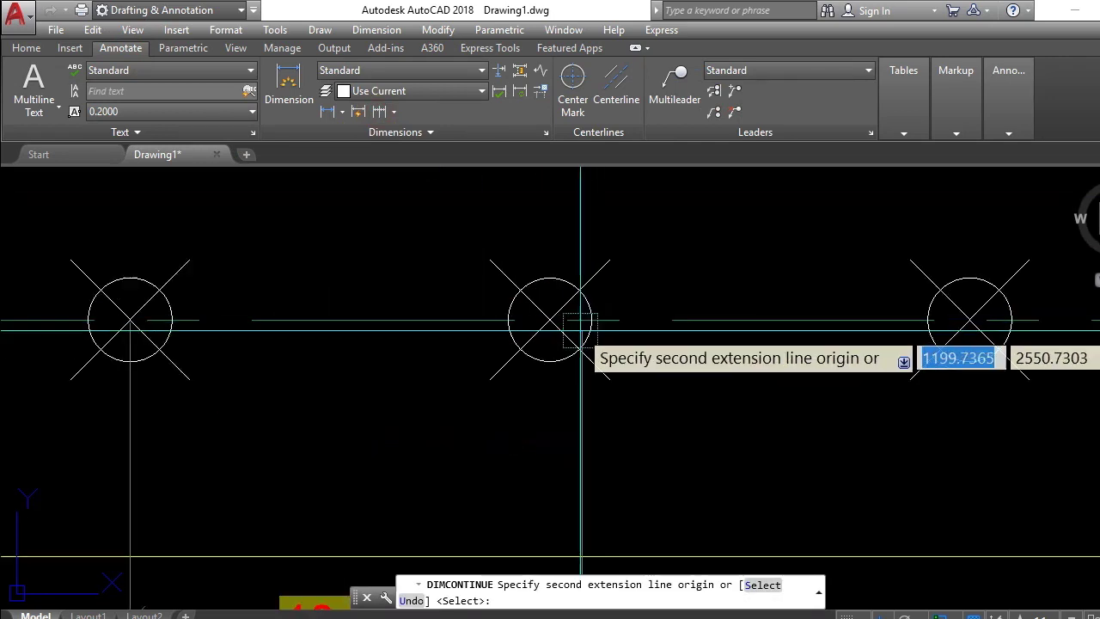
{"action": "left_click", "coordinate": [541, 319]}
{"action": "mouse_move", "coordinate": [516, 287]}
{"action": "middle_mouse_down"}
{"action": "mouse_move", "coordinate": [497, 254]}
{"action": "mouse_move", "coordinate": [340, 174]}
{"action": "middle_mouse_up"}
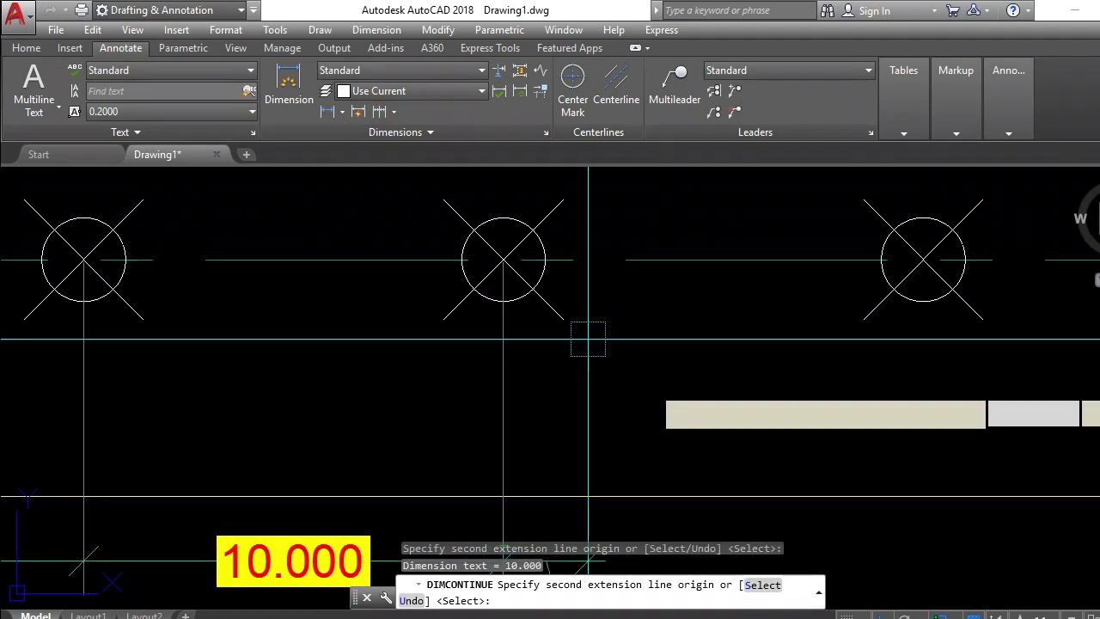
{"action": "left_click", "coordinate": [786, 206]}
{"action": "scroll", "coordinate": [773, 215], "scroll_direction": "down", "scroll_amount": 3}
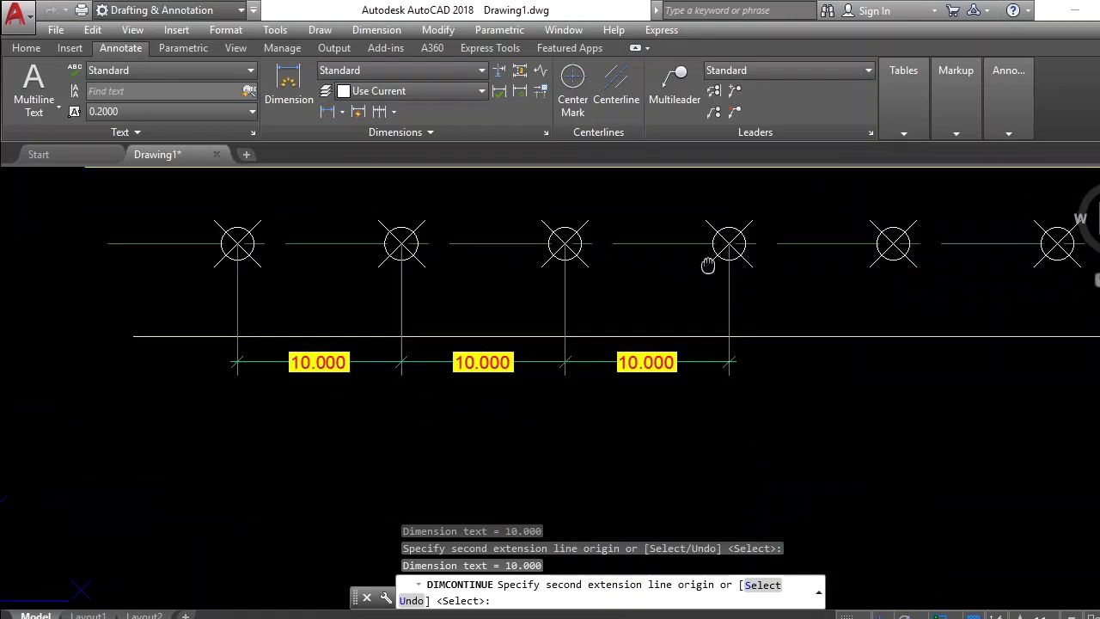
Extend the continued dimensions marker by marker from the fourth point to the last one at the center line's right end, and finish the command
{"action": "left_click", "coordinate": [740, 275]}
{"action": "middle_click_drag", "start_coordinate": [741, 275], "coordinate": [583, 294]}
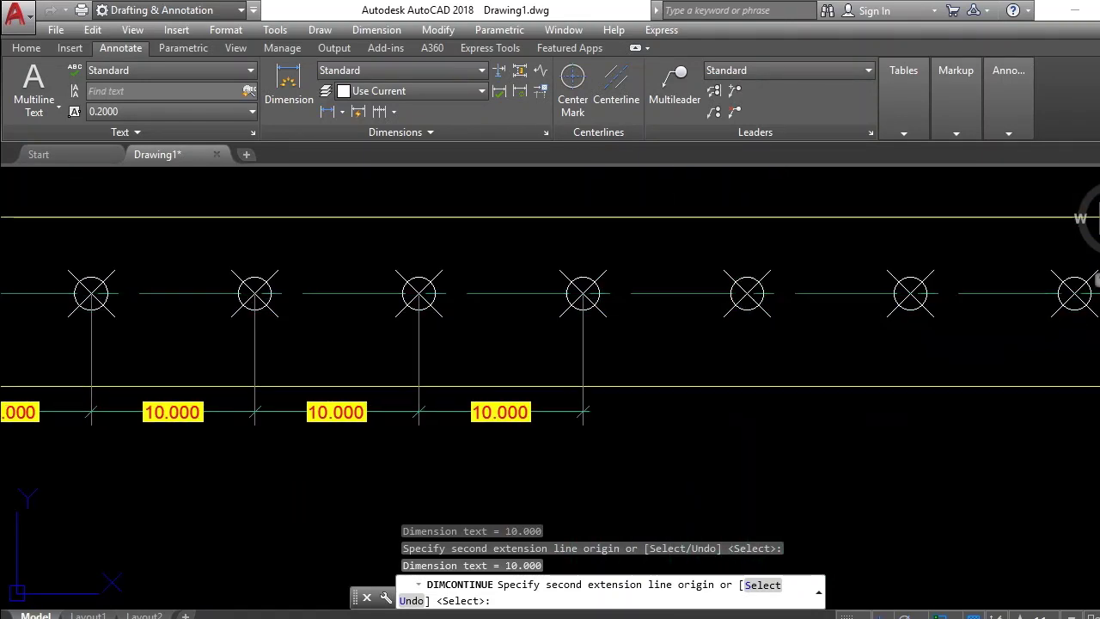
{"action": "middle_click_drag", "start_coordinate": [656, 270], "coordinate": [622, 368]}
{"action": "scroll", "coordinate": [719, 314], "scroll_direction": "up", "scroll_amount": 2}
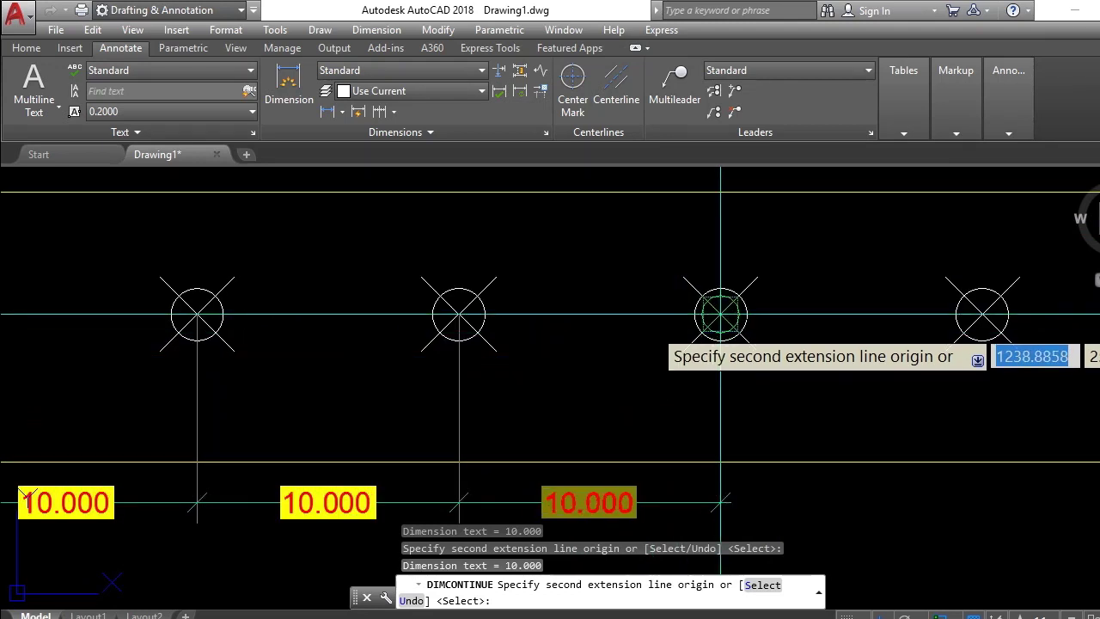
{"action": "left_click", "coordinate": [721, 314]}
{"action": "middle_click_drag", "start_coordinate": [849, 315], "coordinate": [718, 322]}
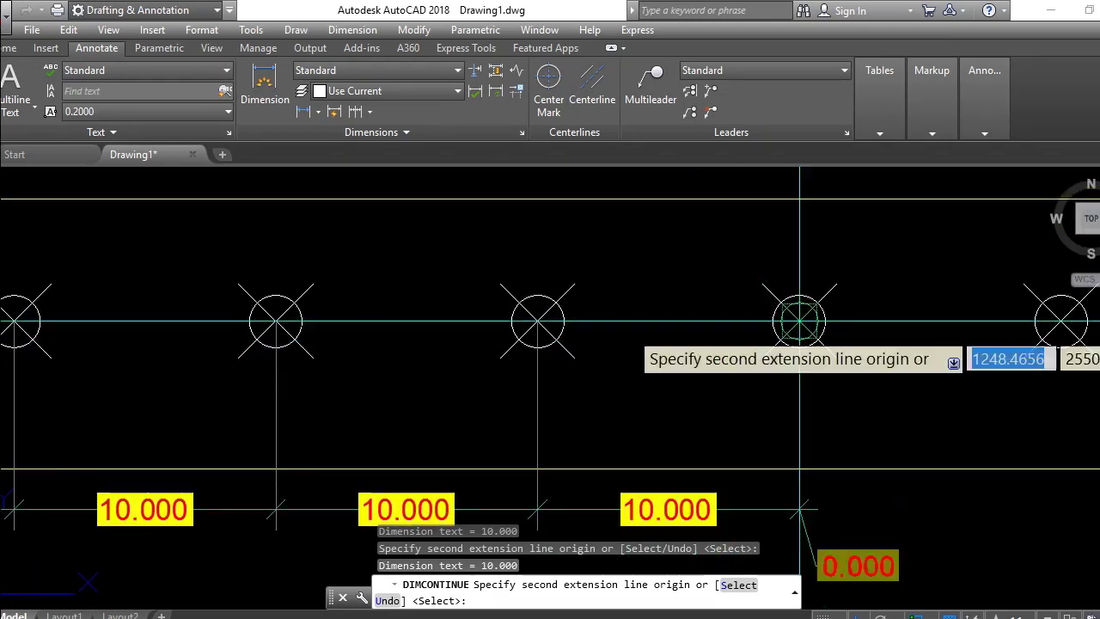
{"action": "scroll", "coordinate": [670, 344], "scroll_direction": "down", "scroll_amount": 4}
{"action": "scroll", "coordinate": [695, 387], "scroll_direction": "up", "scroll_amount": 4}
{"action": "left_click", "coordinate": [777, 335]}
{"action": "scroll", "coordinate": [515, 413], "scroll_direction": "down", "scroll_amount": 2}
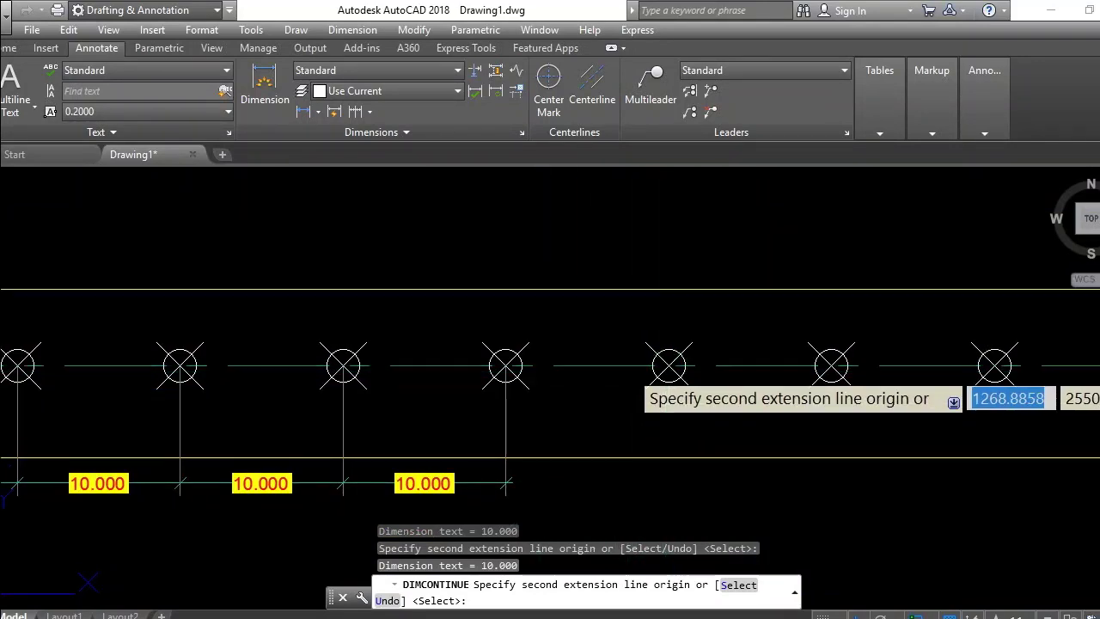
{"action": "left_click", "coordinate": [668, 370]}
{"action": "middle_click_drag", "start_coordinate": [669, 388], "coordinate": [641, 378]}
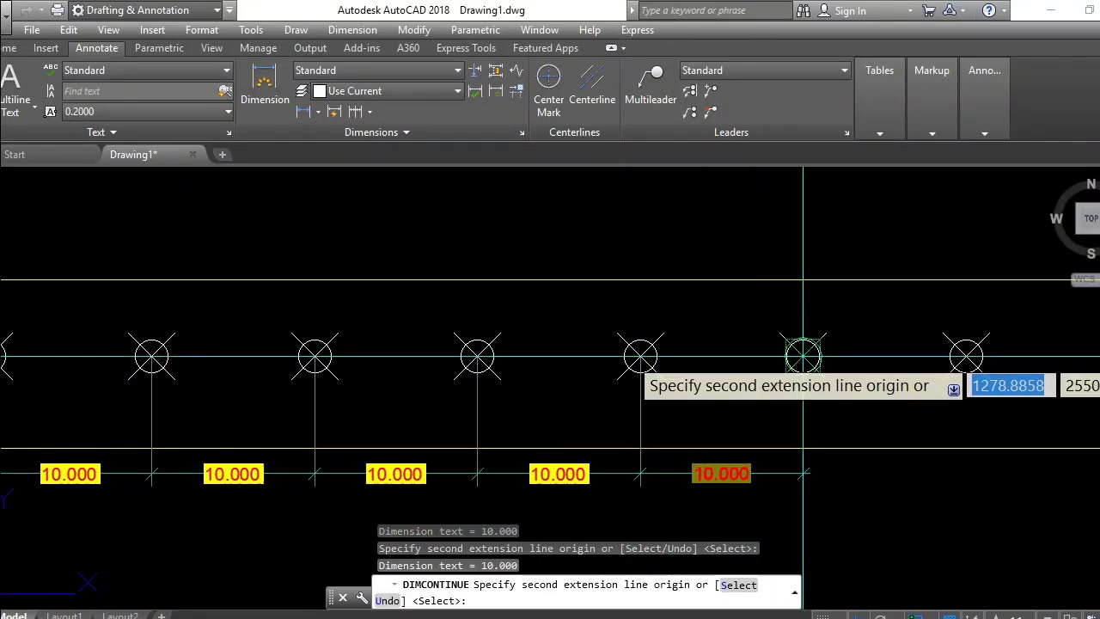
{"action": "scroll", "coordinate": [803, 355], "scroll_direction": "down", "scroll_amount": 1}
{"action": "scroll", "coordinate": [773, 344], "scroll_direction": "up", "scroll_amount": 3}
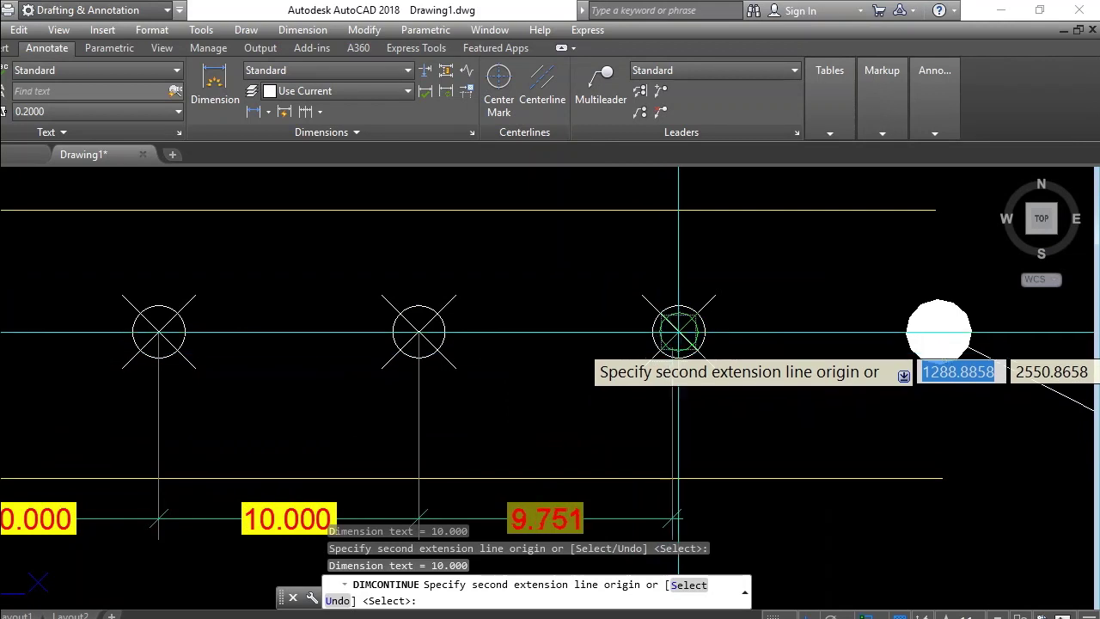
{"action": "left_click", "coordinate": [679, 331]}
{"action": "scroll", "coordinate": [709, 412], "scroll_direction": "down", "scroll_amount": 4}
{"action": "middle_click_drag", "start_coordinate": [712, 456], "coordinate": [747, 451]}
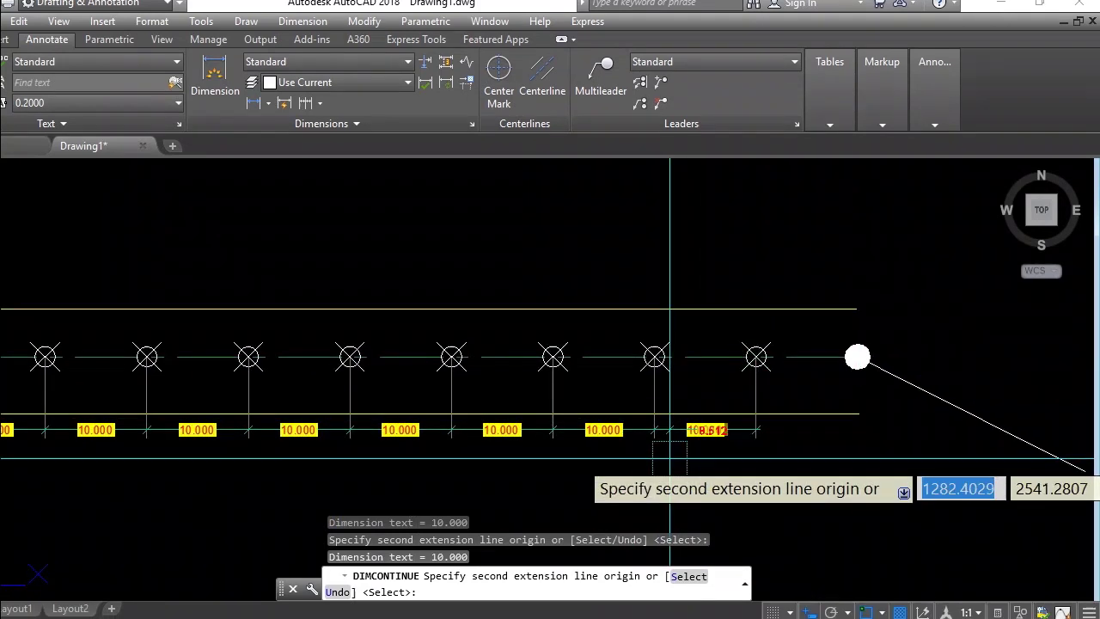
{"action": "key", "text": "Escape"}
Examine the dimension chain below the road along its whole length to check the spacing between the point markers
{"action": "scroll", "coordinate": [619, 492], "scroll_direction": "down", "scroll_amount": 1}
{"action": "scroll", "coordinate": [487, 468], "scroll_direction": "up", "scroll_amount": 1}
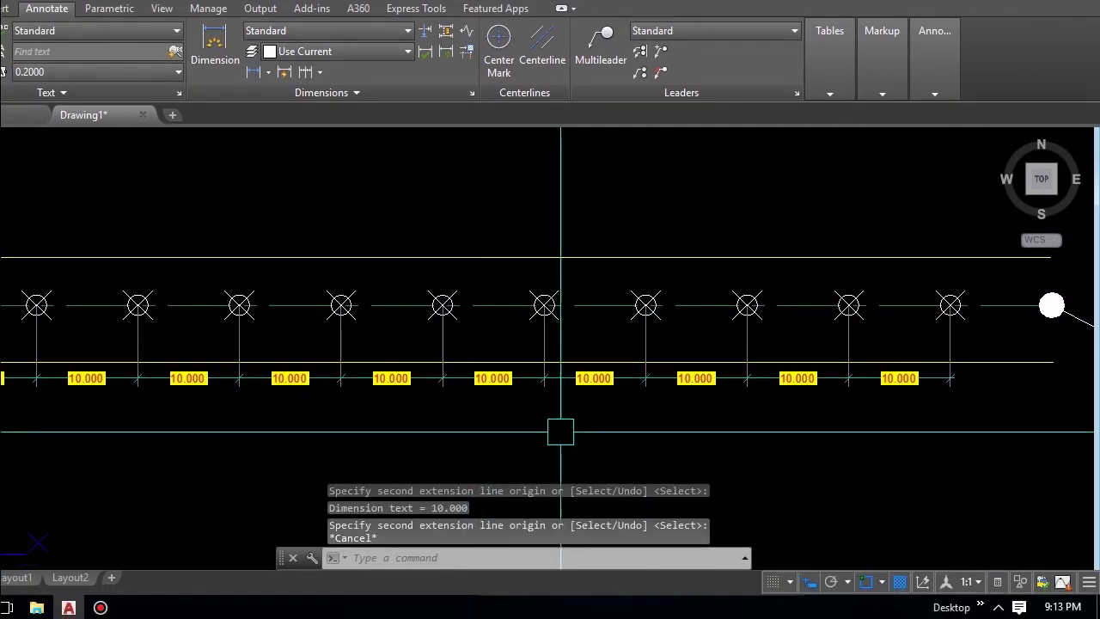
{"action": "scroll", "coordinate": [645, 438], "scroll_direction": "down", "scroll_amount": 1}
{"action": "scroll", "coordinate": [499, 441], "scroll_direction": "up", "scroll_amount": 1}
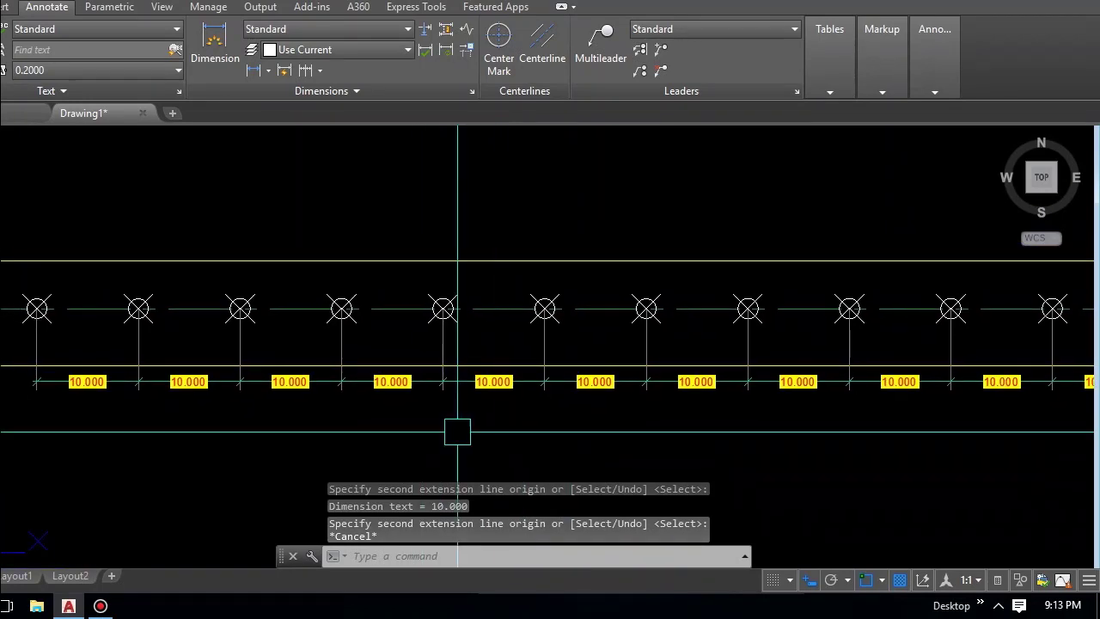
{"action": "middle_click_drag", "start_coordinate": [498, 441], "coordinate": [427, 394]}
{"action": "scroll", "coordinate": [167, 378], "scroll_direction": "up", "scroll_amount": 4}
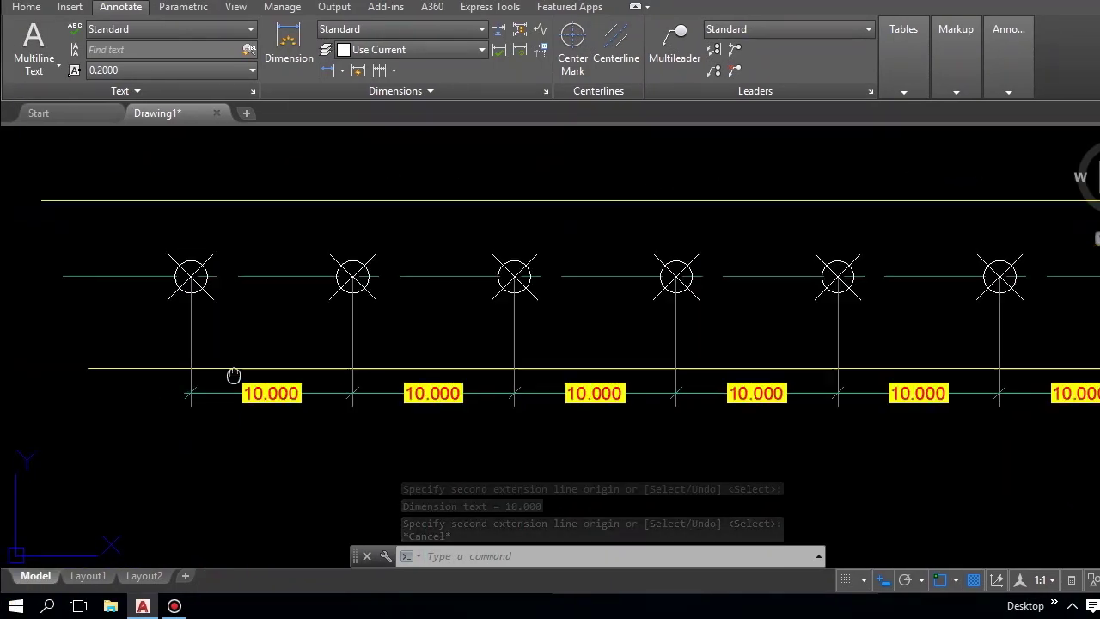
{"action": "scroll", "coordinate": [211, 378], "scroll_direction": "down", "scroll_amount": 2}
{"action": "scroll", "coordinate": [258, 378], "scroll_direction": "down", "scroll_amount": 4}
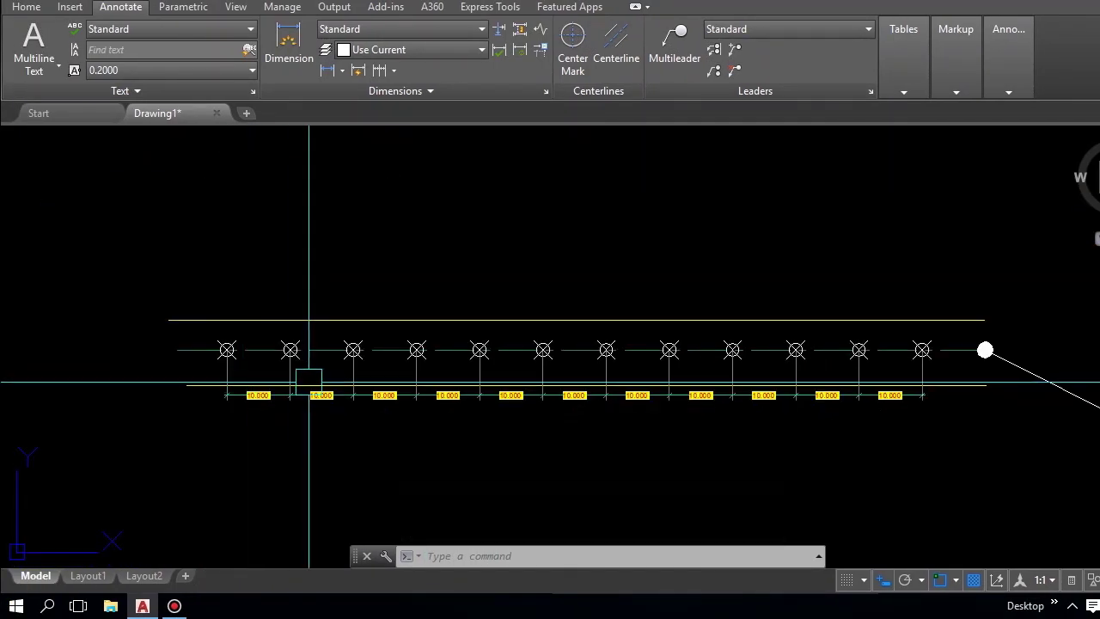
{"action": "scroll", "coordinate": [318, 376], "scroll_direction": "down", "scroll_amount": 3}
{"action": "scroll", "coordinate": [319, 374], "scroll_direction": "up", "scroll_amount": 7}
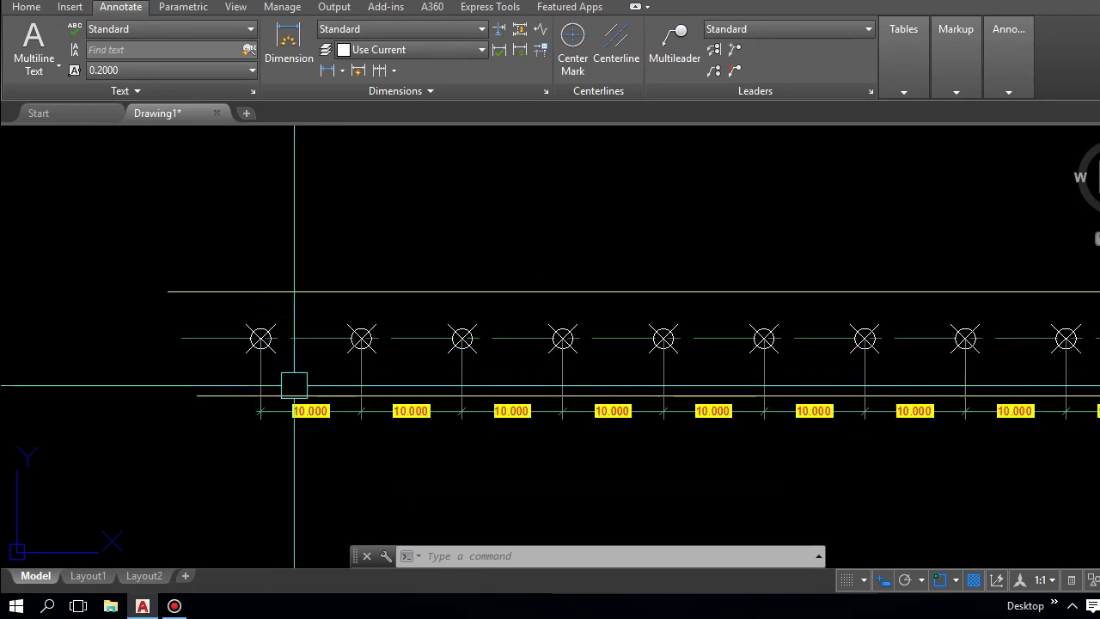
{"action": "mouse_move", "coordinate": [363, 357]}
{"action": "middle_mouse_down"}
{"action": "mouse_move", "coordinate": [401, 361]}
{"action": "mouse_move", "coordinate": [385, 357]}
{"action": "middle_mouse_up"}
{"action": "scroll", "coordinate": [639, 348], "scroll_direction": "down", "scroll_amount": 2}
{"action": "scroll", "coordinate": [621, 344], "scroll_direction": "up", "scroll_amount": 2}
{"action": "scroll", "coordinate": [521, 371], "scroll_direction": "down", "scroll_amount": 2}
{"action": "scroll", "coordinate": [521, 371], "scroll_direction": "down", "scroll_amount": 3}
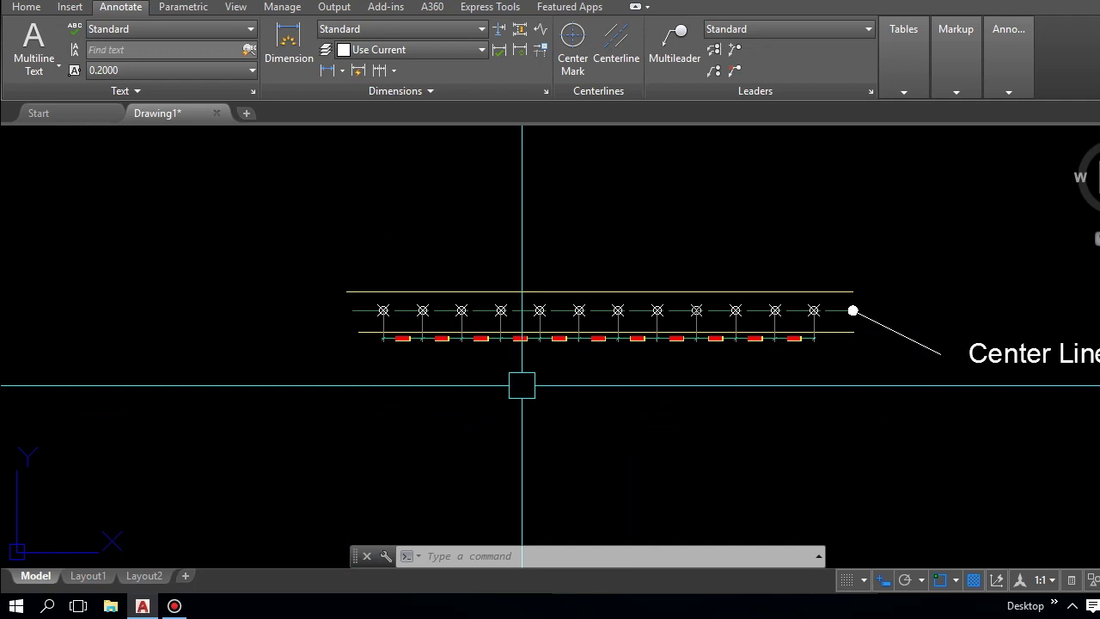
{"action": "mouse_move", "coordinate": [521, 385]}
{"action": "middle_mouse_down"}
{"action": "mouse_move", "coordinate": [454, 371]}
{"action": "mouse_move", "coordinate": [467, 398]}
{"action": "mouse_move", "coordinate": [494, 410]}
{"action": "middle_mouse_up"}
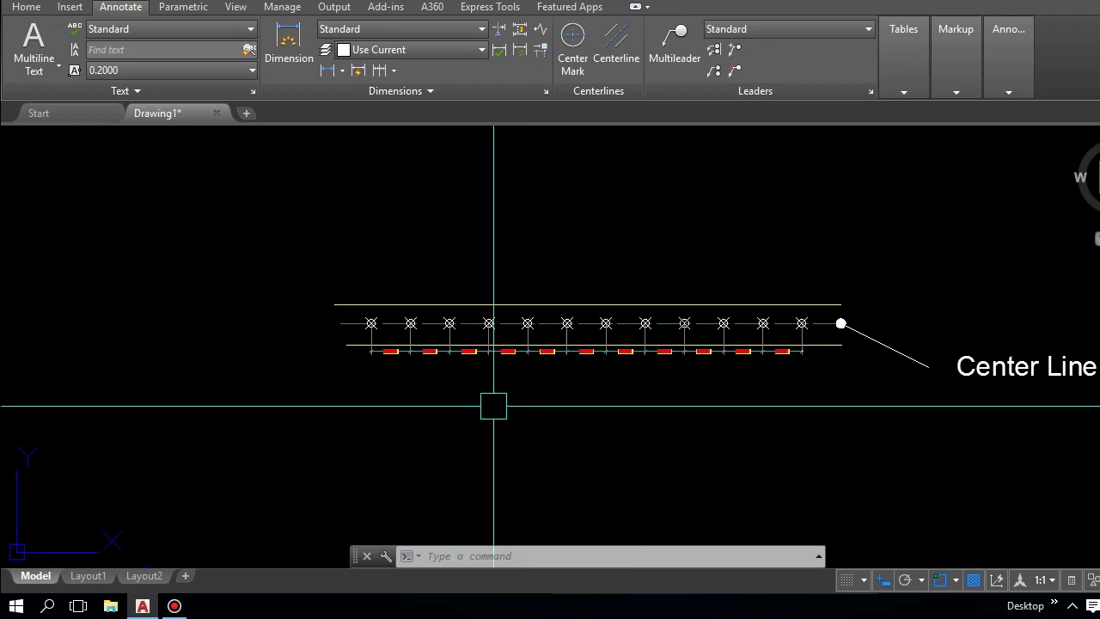
{"action": "middle_click_drag", "start_coordinate": [521, 375], "coordinate": [508, 378]}
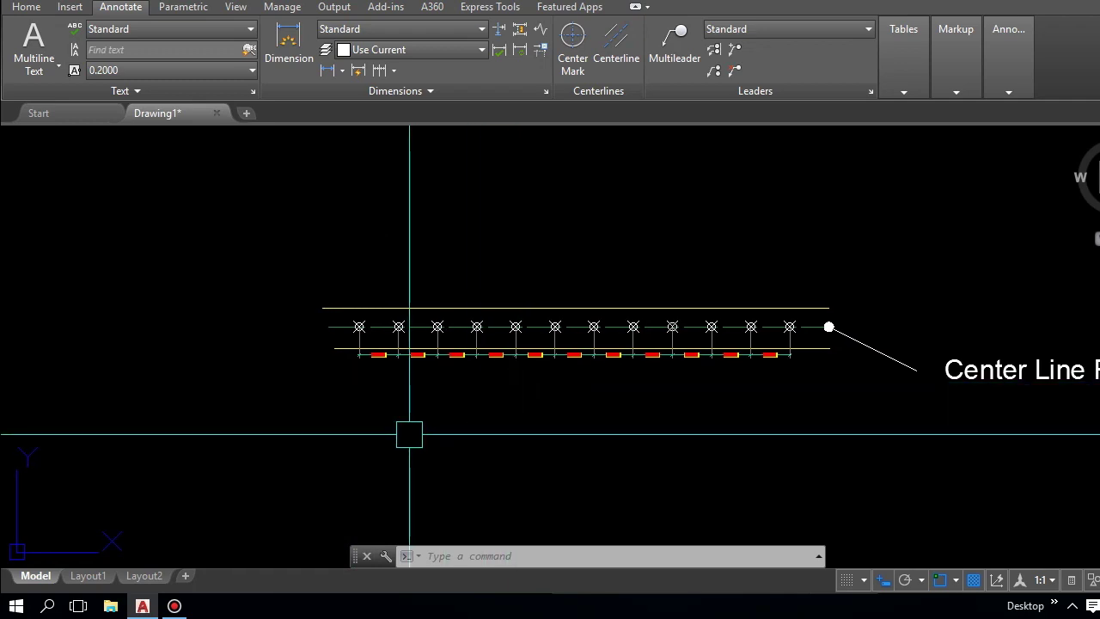
{"action": "key", "text": "Escape"}
{"action": "key", "text": "Escape"}
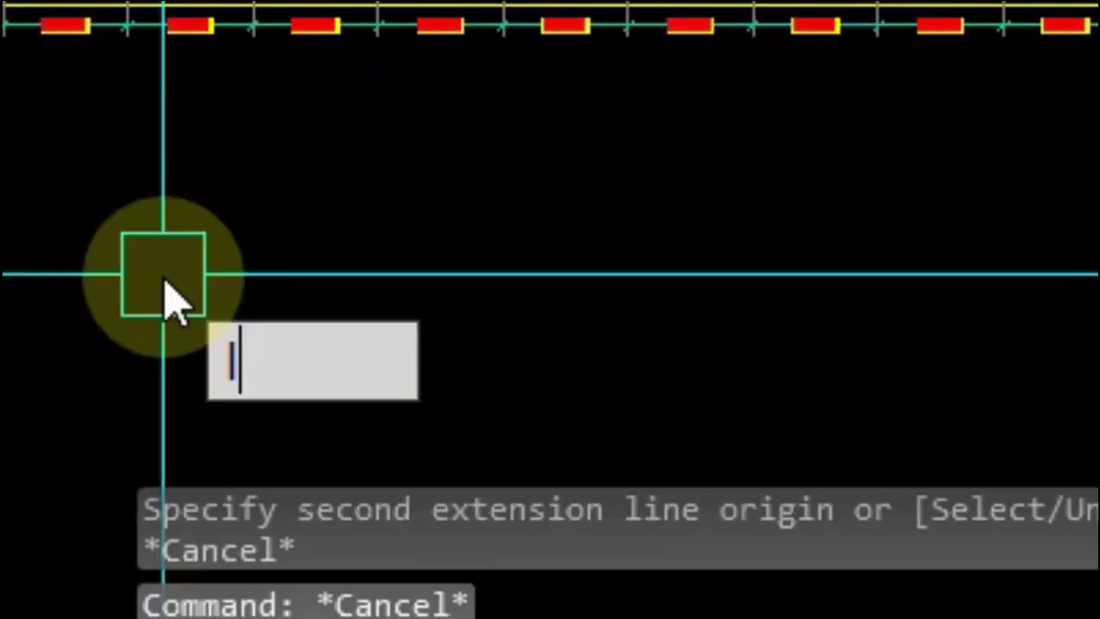
{"action": "type", "text": "lis"}
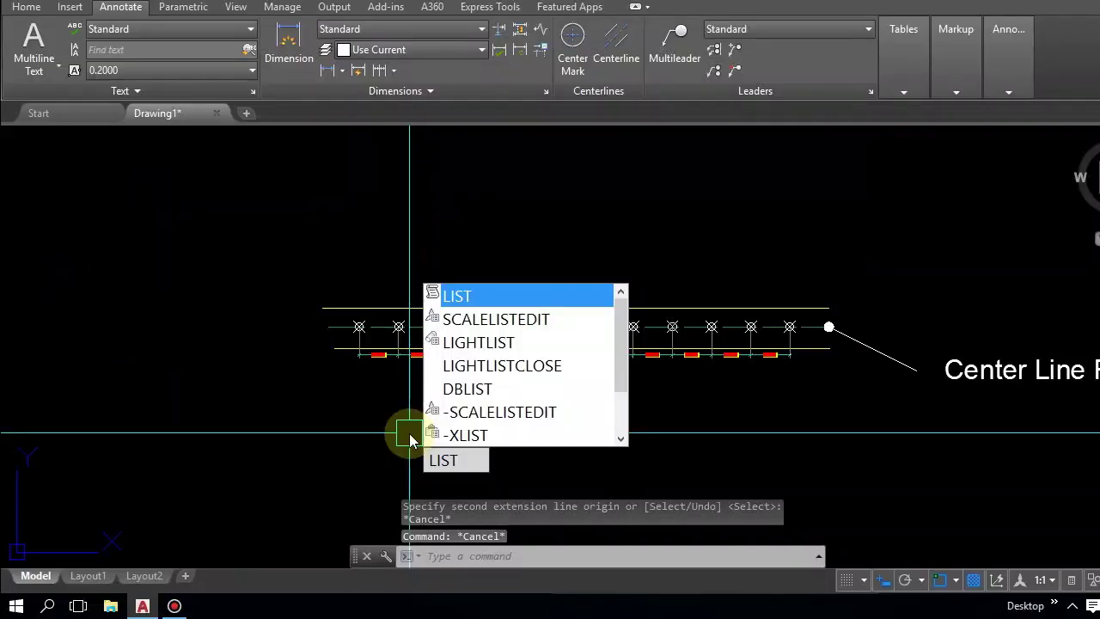
{"action": "key", "text": "Return"}
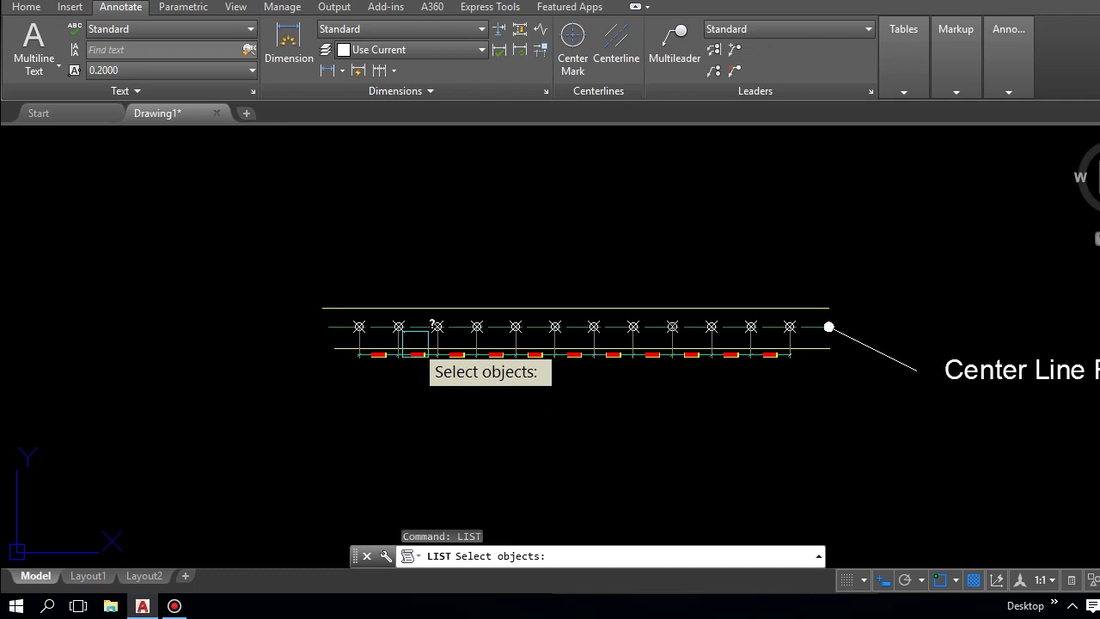
{"action": "scroll", "coordinate": [426, 353], "scroll_direction": "up", "scroll_amount": 2}
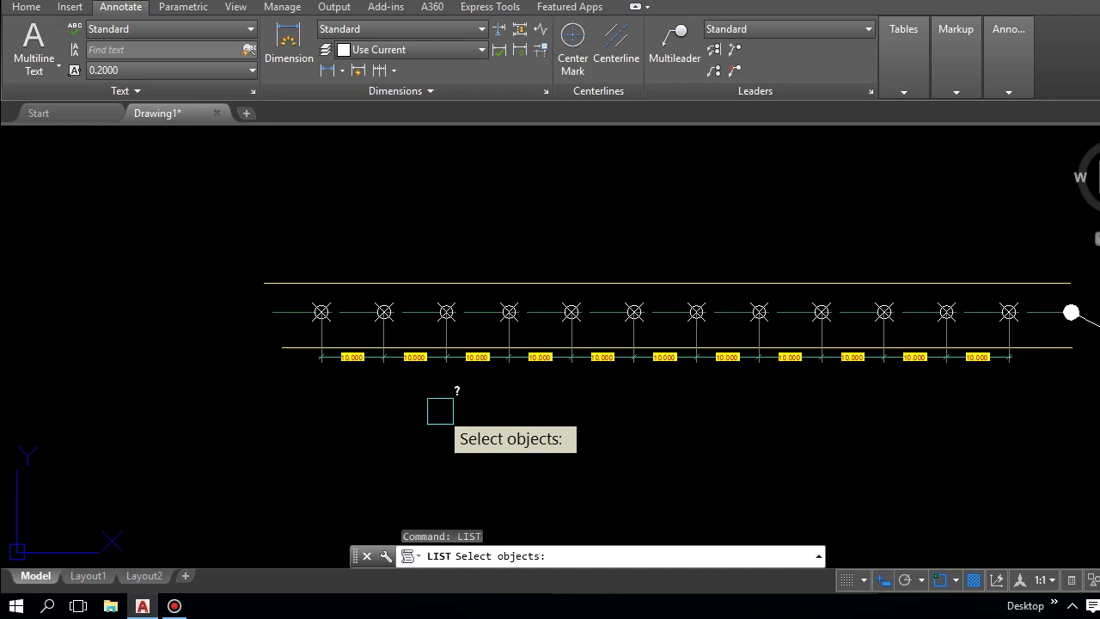
{"action": "key", "text": "Escape"}
{"action": "key", "text": "Escape"}
{"action": "key", "text": "Escape"}
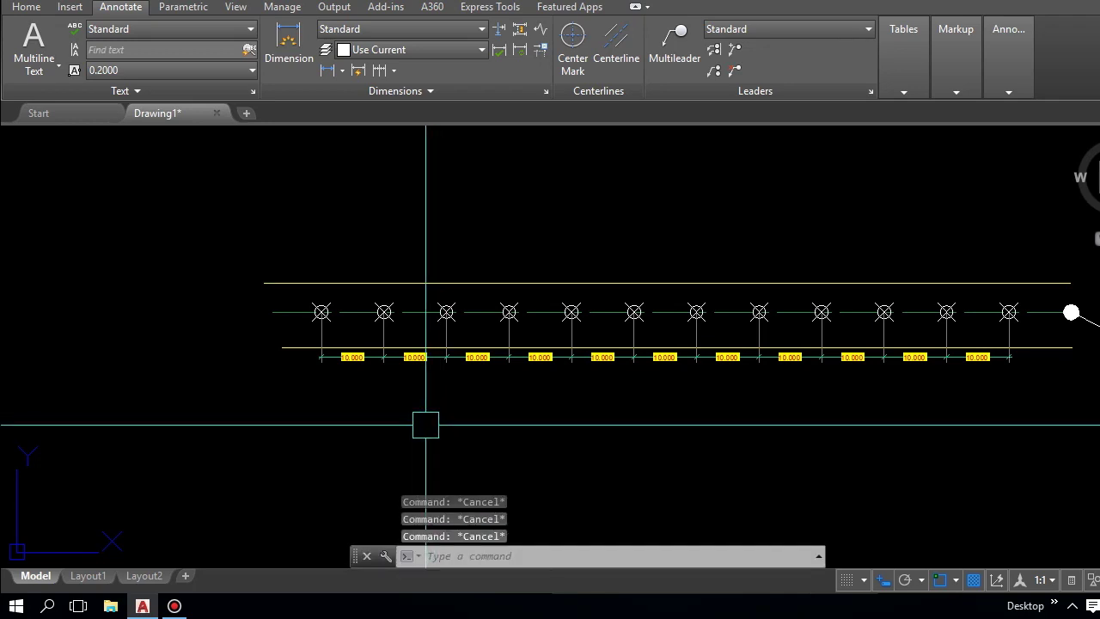
Start a polyline at the first point marker on the center line's left end and run it through the second and third markers
{"action": "scroll", "coordinate": [427, 426], "scroll_direction": "down", "scroll_amount": 2}
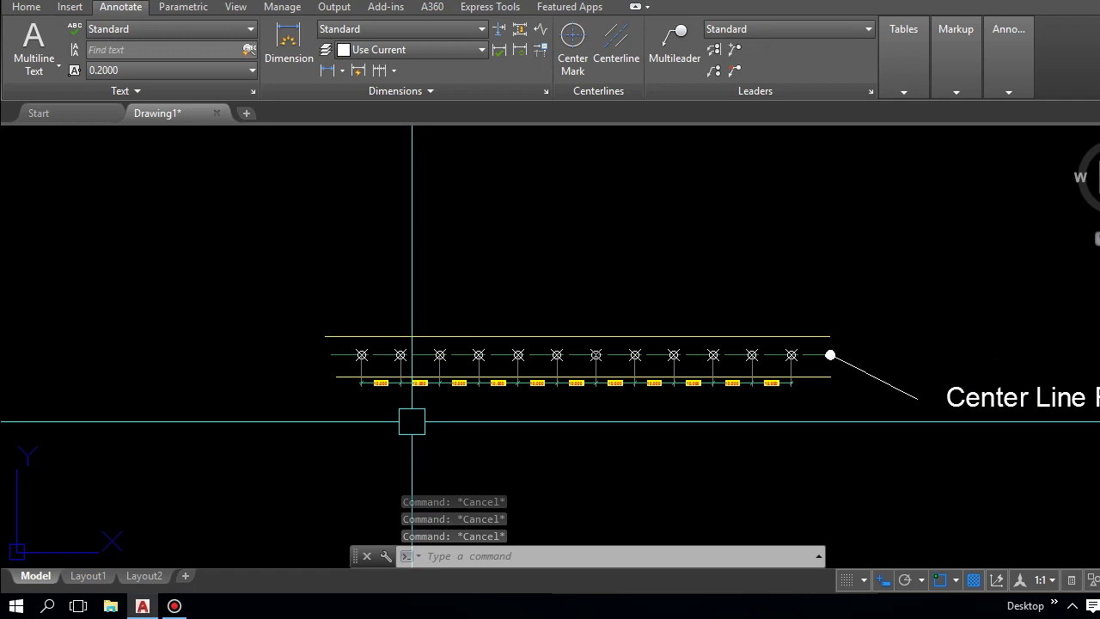
{"action": "middle_click_drag", "start_coordinate": [414, 422], "coordinate": [410, 386]}
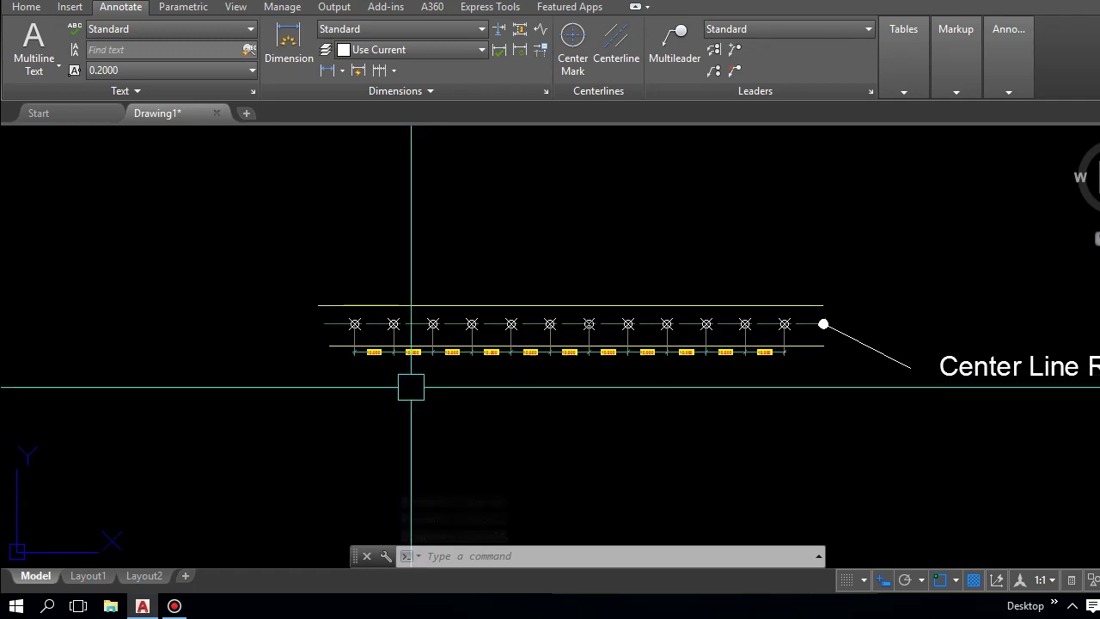
{"action": "type", "text": "pl"}
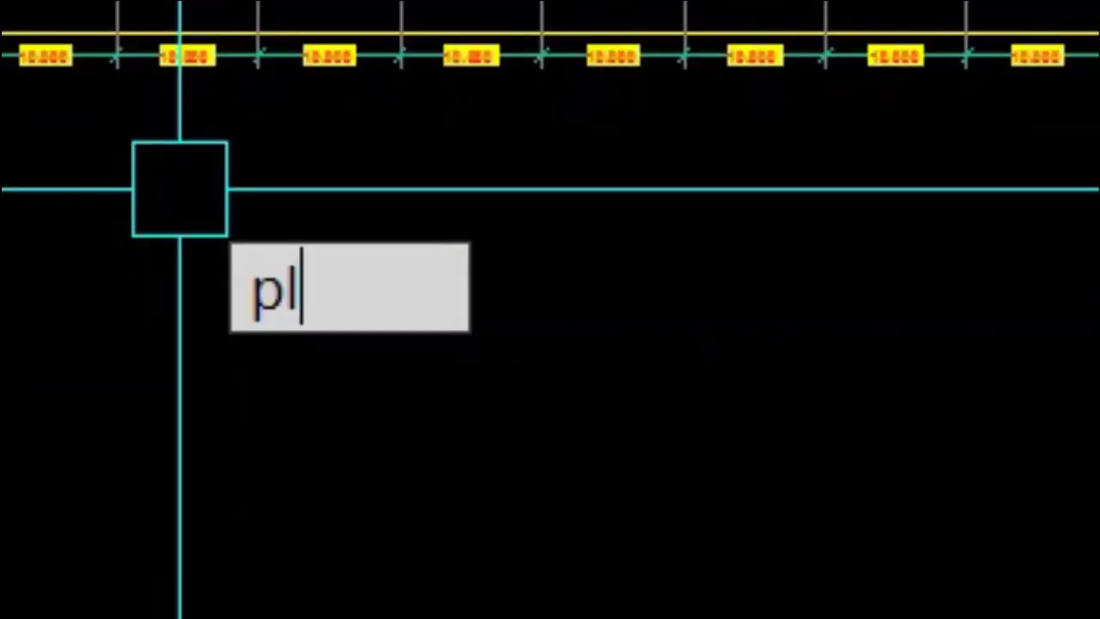
{"action": "key", "text": "Return"}
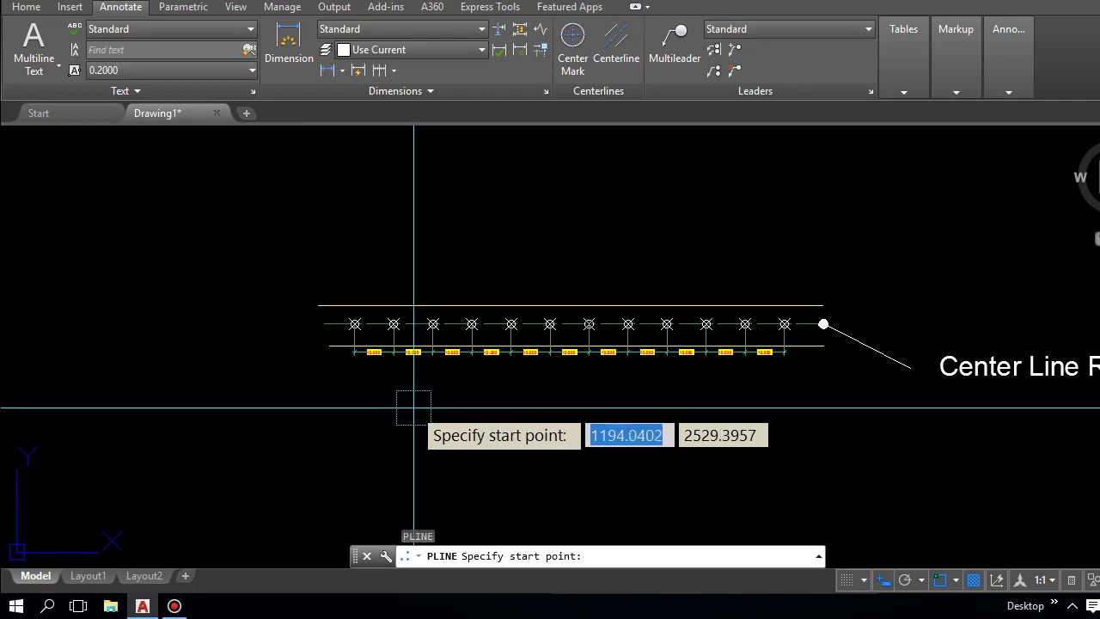
{"action": "scroll", "coordinate": [346, 332], "scroll_direction": "up", "scroll_amount": 3}
{"action": "mouse_move", "coordinate": [346, 332]}
{"action": "middle_mouse_down"}
{"action": "mouse_move", "coordinate": [356, 350]}
{"action": "mouse_move", "coordinate": [354, 340]}
{"action": "mouse_move", "coordinate": [322, 344]}
{"action": "middle_mouse_up"}
{"action": "scroll", "coordinate": [321, 344], "scroll_direction": "down", "scroll_amount": 3}
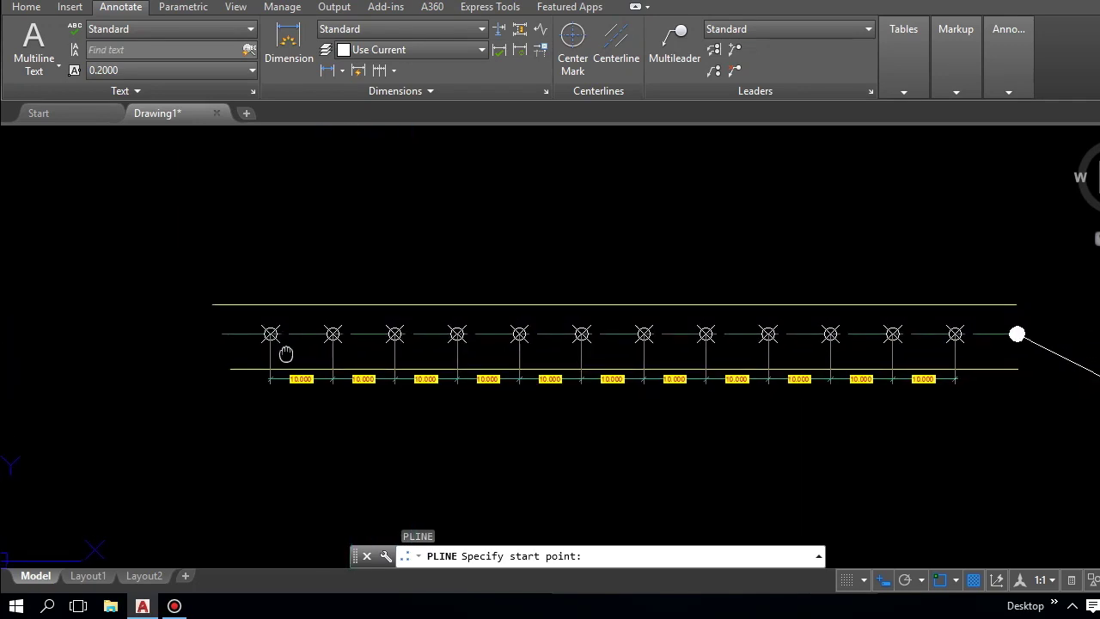
{"action": "scroll", "coordinate": [282, 342], "scroll_direction": "up", "scroll_amount": 6}
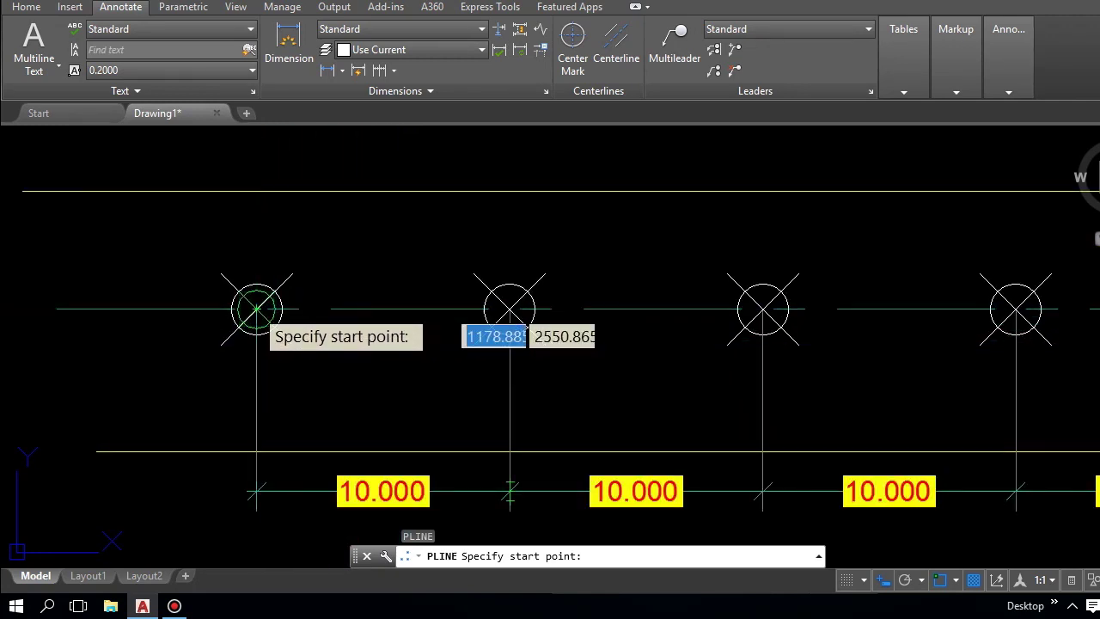
{"action": "left_click", "coordinate": [256, 307]}
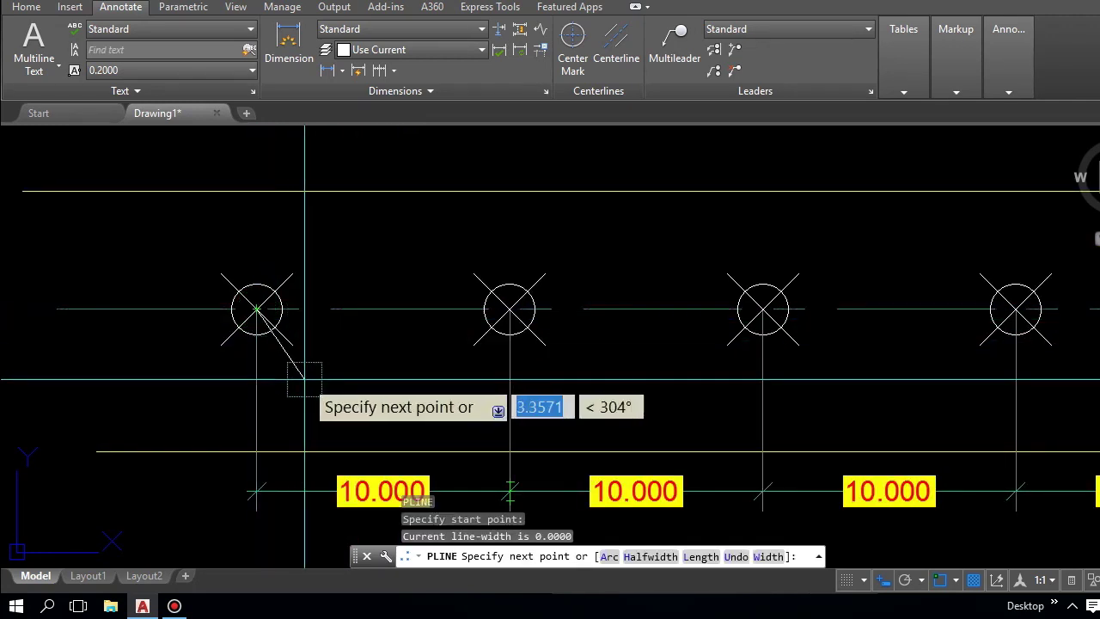
{"action": "left_click", "coordinate": [509, 309]}
{"action": "scroll", "coordinate": [515, 357], "scroll_direction": "down", "scroll_amount": 2}
{"action": "left_click", "coordinate": [587, 342]}
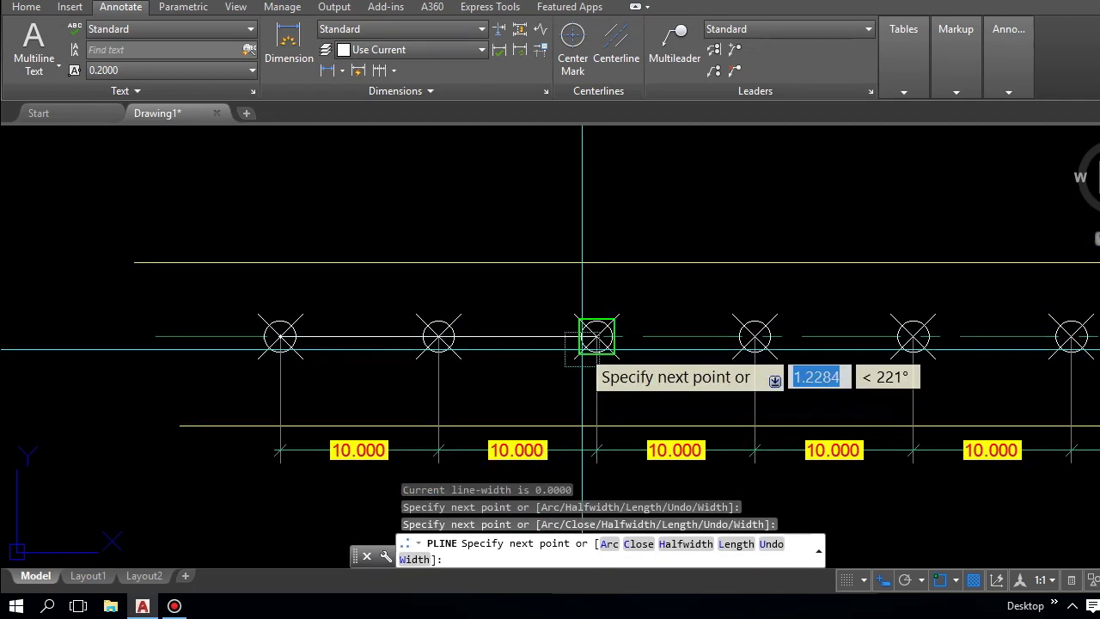
Continue the polyline marker by marker from the third point to the last one at the center line's right end, and finish the command
{"action": "scroll", "coordinate": [584, 344], "scroll_direction": "down", "scroll_amount": 2}
{"action": "scroll", "coordinate": [507, 335], "scroll_direction": "up", "scroll_amount": 2}
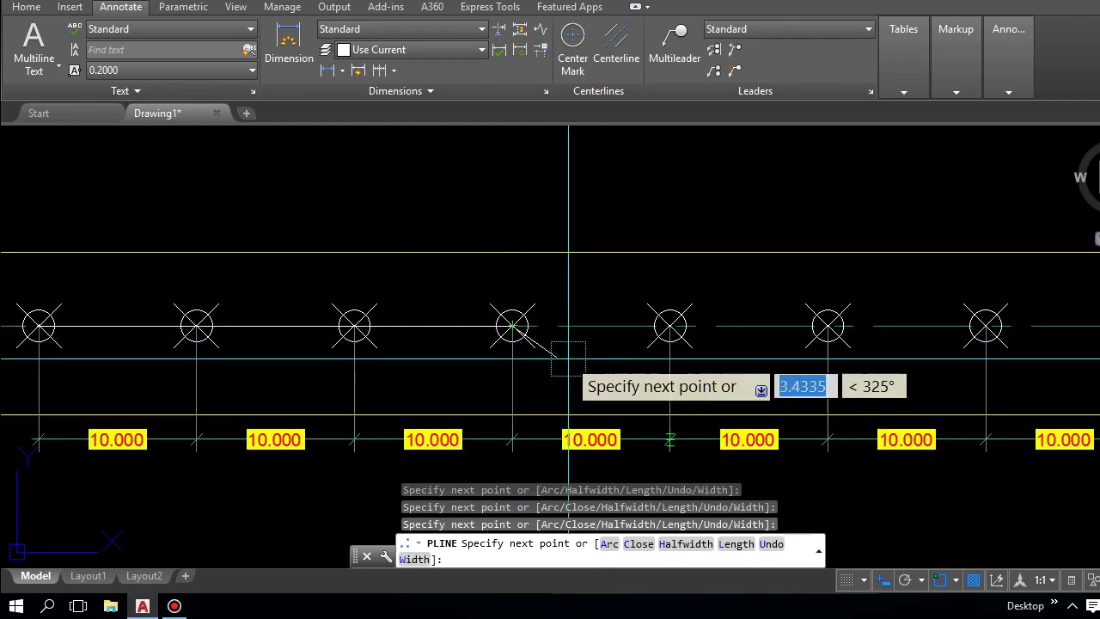
{"action": "left_click", "coordinate": [669, 326]}
{"action": "middle_click_drag", "start_coordinate": [467, 345], "coordinate": [457, 348]}
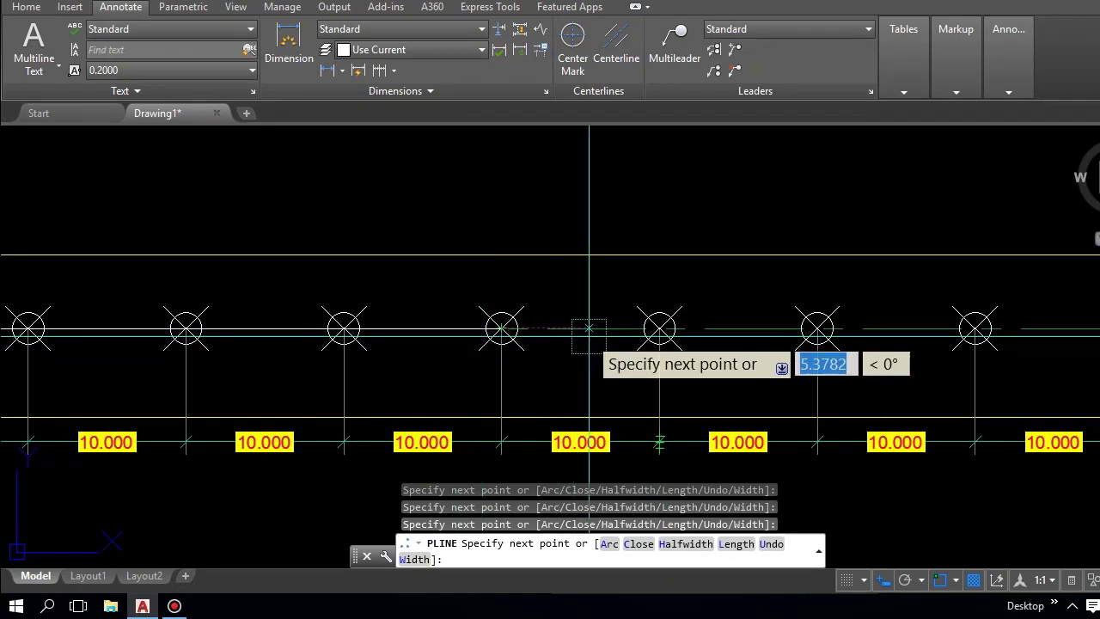
{"action": "mouse_move", "coordinate": [659, 327]}
{"action": "middle_mouse_down"}
{"action": "mouse_move", "coordinate": [642, 324]}
{"action": "mouse_move", "coordinate": [699, 319]}
{"action": "middle_mouse_up"}
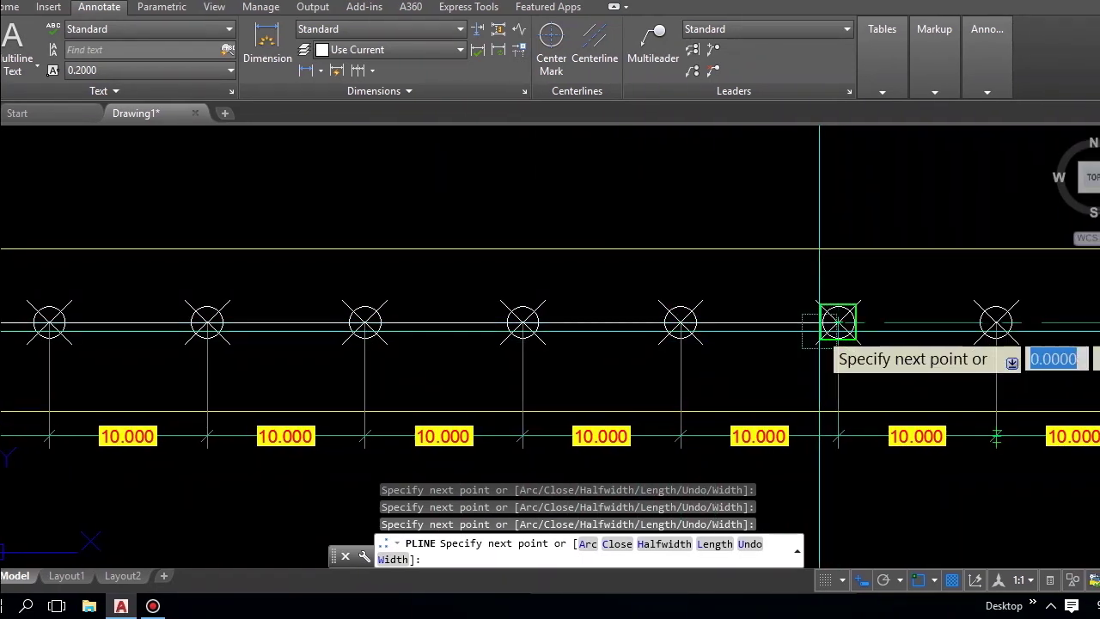
{"action": "middle_click_drag", "start_coordinate": [858, 323], "coordinate": [868, 347]}
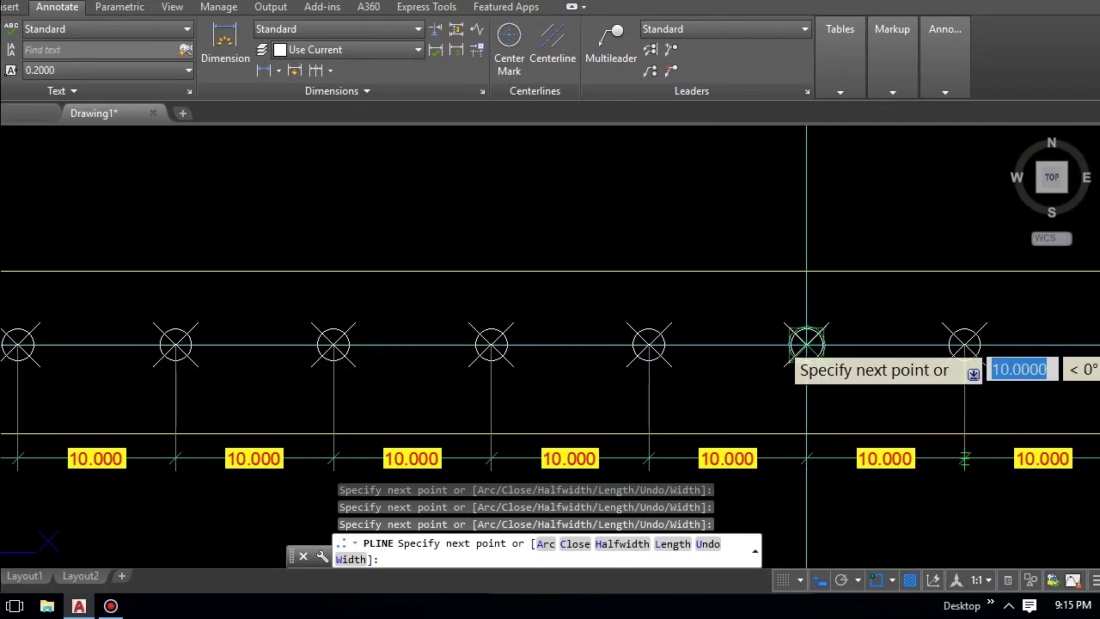
{"action": "scroll", "coordinate": [954, 344], "scroll_direction": "down", "scroll_amount": 2}
{"action": "middle_click_drag", "start_coordinate": [890, 349], "coordinate": [627, 392]}
{"action": "scroll", "coordinate": [633, 295], "scroll_direction": "up", "scroll_amount": 4}
{"action": "left_click", "coordinate": [617, 297]}
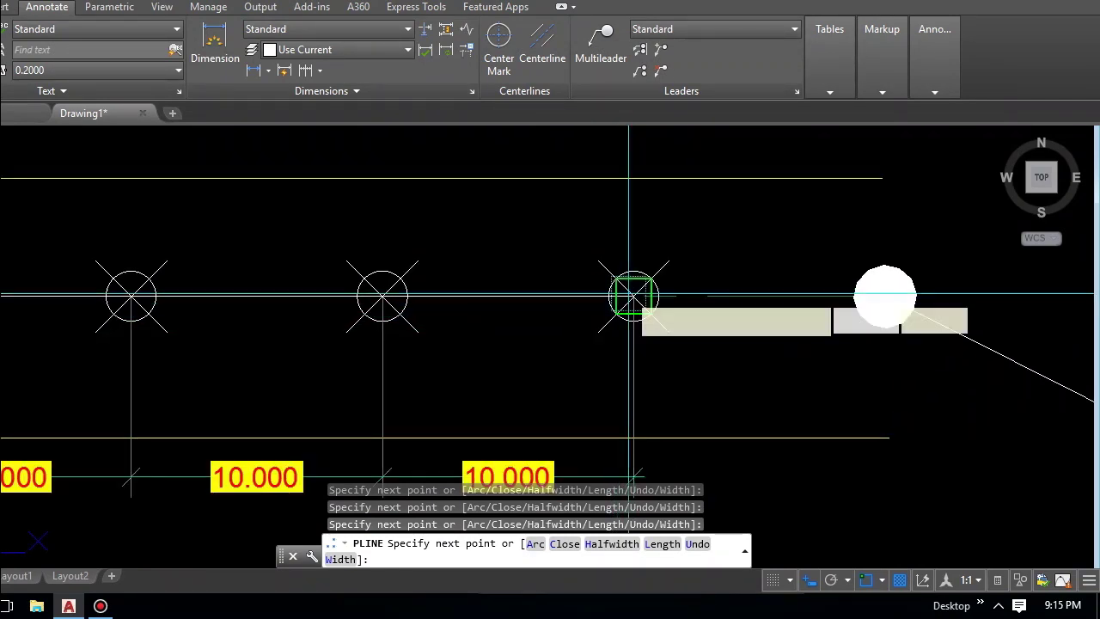
{"action": "scroll", "coordinate": [662, 327], "scroll_direction": "down", "scroll_amount": 3}
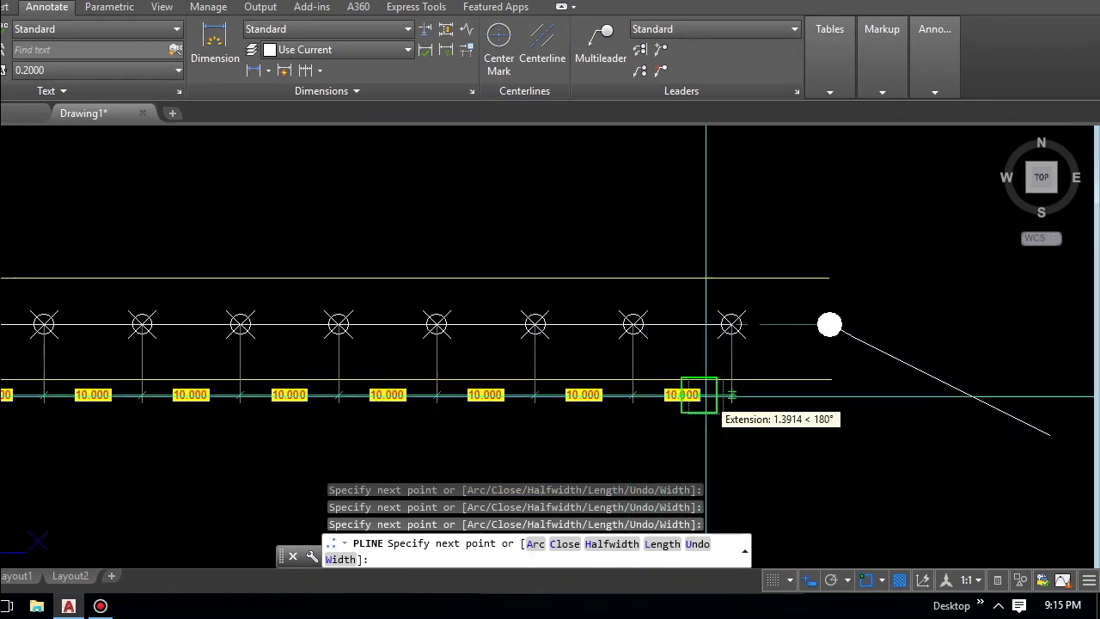
{"action": "key", "text": "Escape"}
Examine the polyline through the point markers and the dimension chain below it along the road
{"action": "middle_click_drag", "start_coordinate": [596, 466], "coordinate": [759, 435]}
{"action": "scroll", "coordinate": [759, 435], "scroll_direction": "down", "scroll_amount": 3}
{"action": "scroll", "coordinate": [758, 419], "scroll_direction": "up", "scroll_amount": 4}
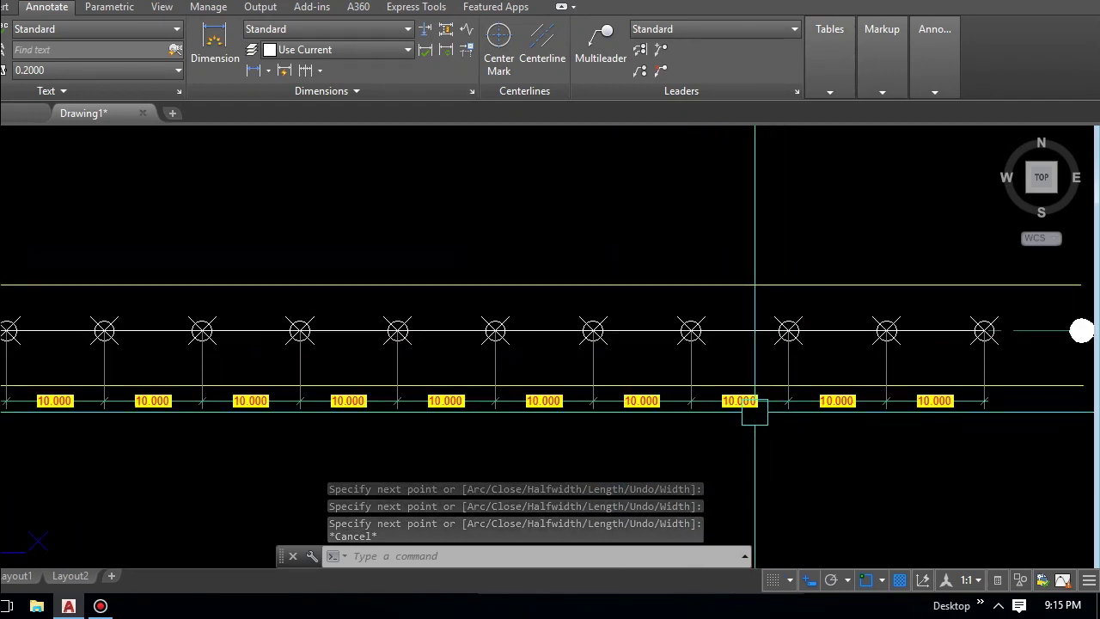
{"action": "scroll", "coordinate": [442, 401], "scroll_direction": "up", "scroll_amount": 2}
{"action": "mouse_move", "coordinate": [481, 398]}
{"action": "middle_mouse_down"}
{"action": "mouse_move", "coordinate": [560, 351]}
{"action": "mouse_move", "coordinate": [515, 361]}
{"action": "mouse_move", "coordinate": [540, 393]}
{"action": "middle_mouse_up"}
{"action": "scroll", "coordinate": [560, 352], "scroll_direction": "down", "scroll_amount": 6}
{"action": "scroll", "coordinate": [501, 361], "scroll_direction": "down", "scroll_amount": 2}
{"action": "scroll", "coordinate": [512, 367], "scroll_direction": "up", "scroll_amount": 2}
{"action": "key", "text": "Escape"}
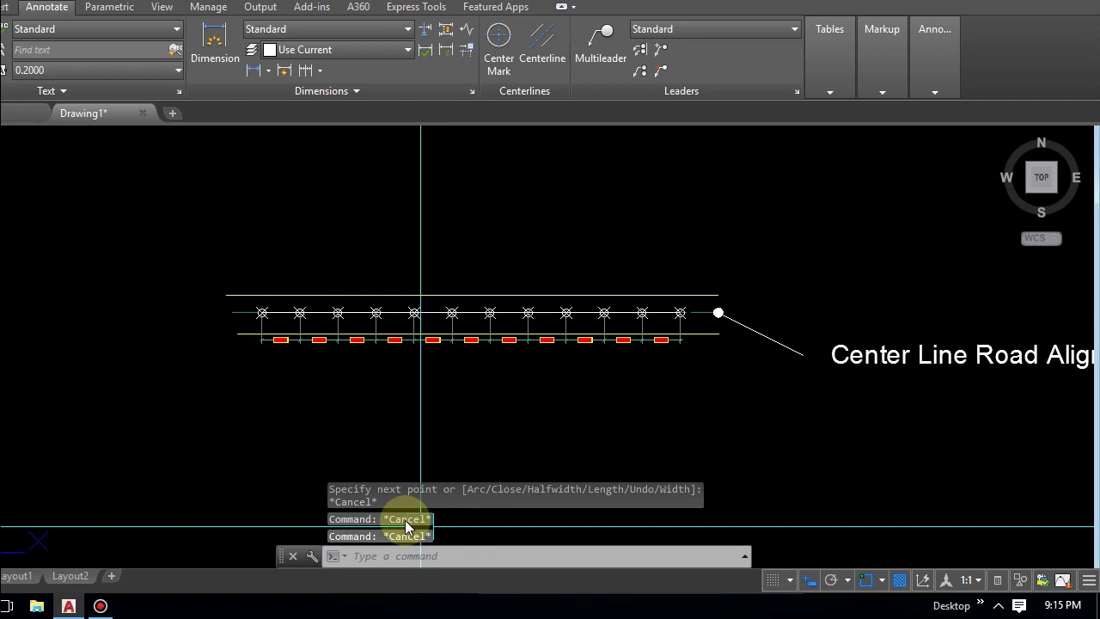
{"action": "key", "text": "Escape"}
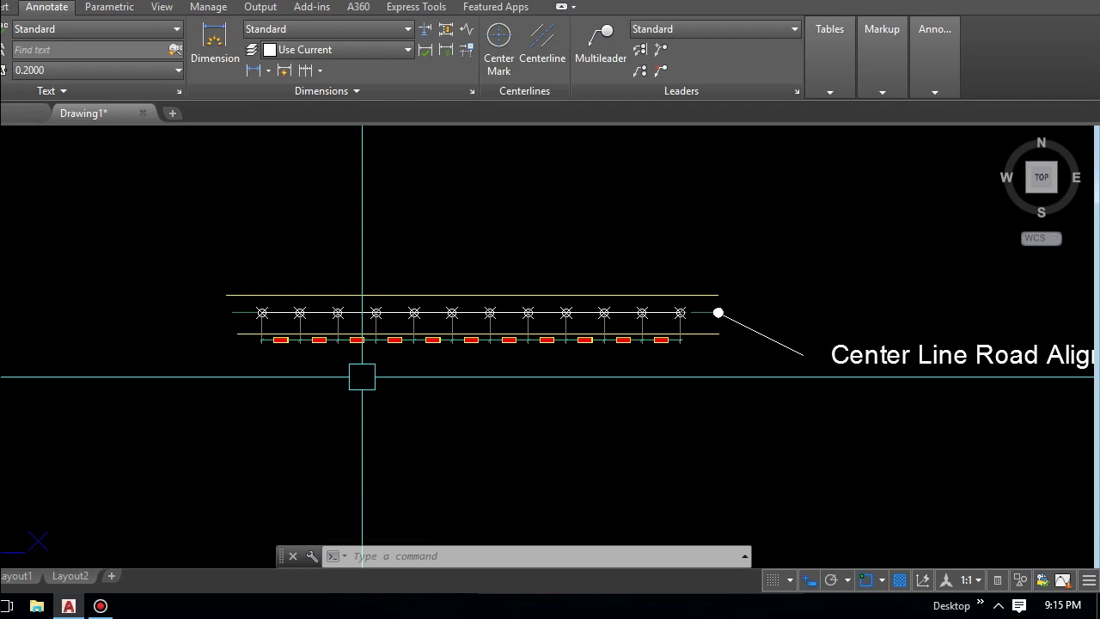
List the properties and vertex coordinates of the polyline through the point markers with the LIST command
{"action": "type", "text": "list"}
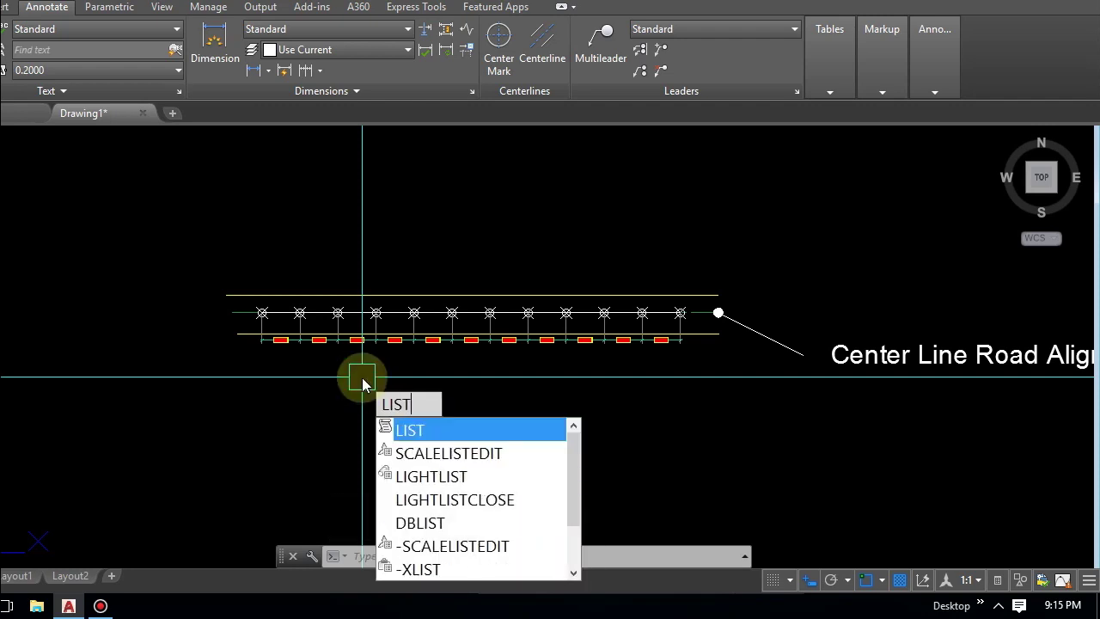
{"action": "key", "text": "Return"}
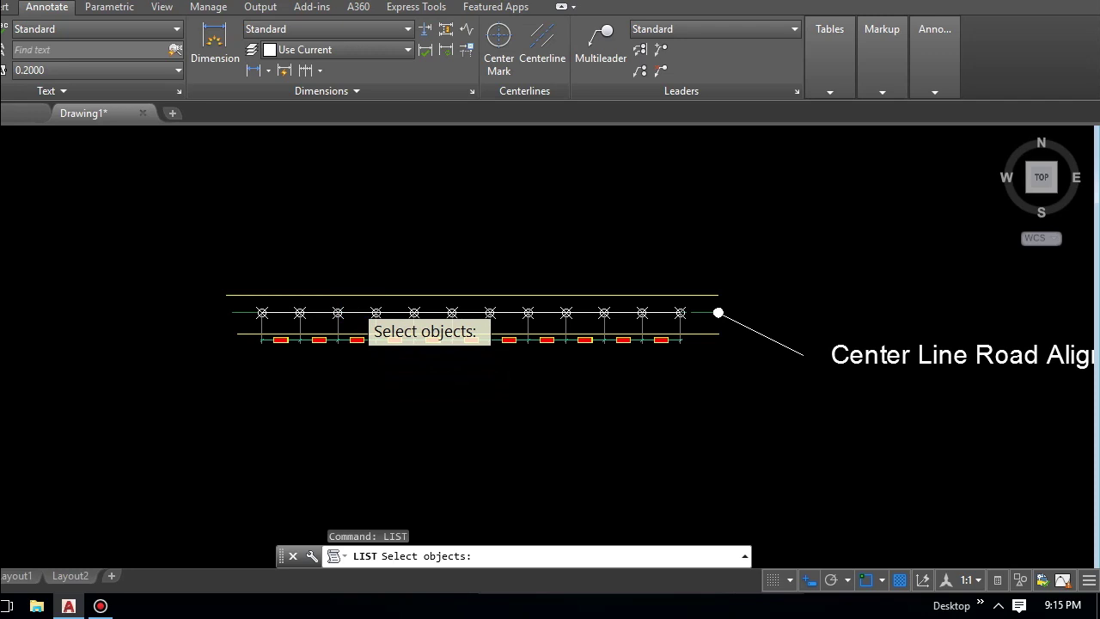
{"action": "scroll", "coordinate": [351, 299], "scroll_direction": "up", "scroll_amount": 4}
{"action": "middle_click_drag", "start_coordinate": [361, 342], "coordinate": [407, 359]}
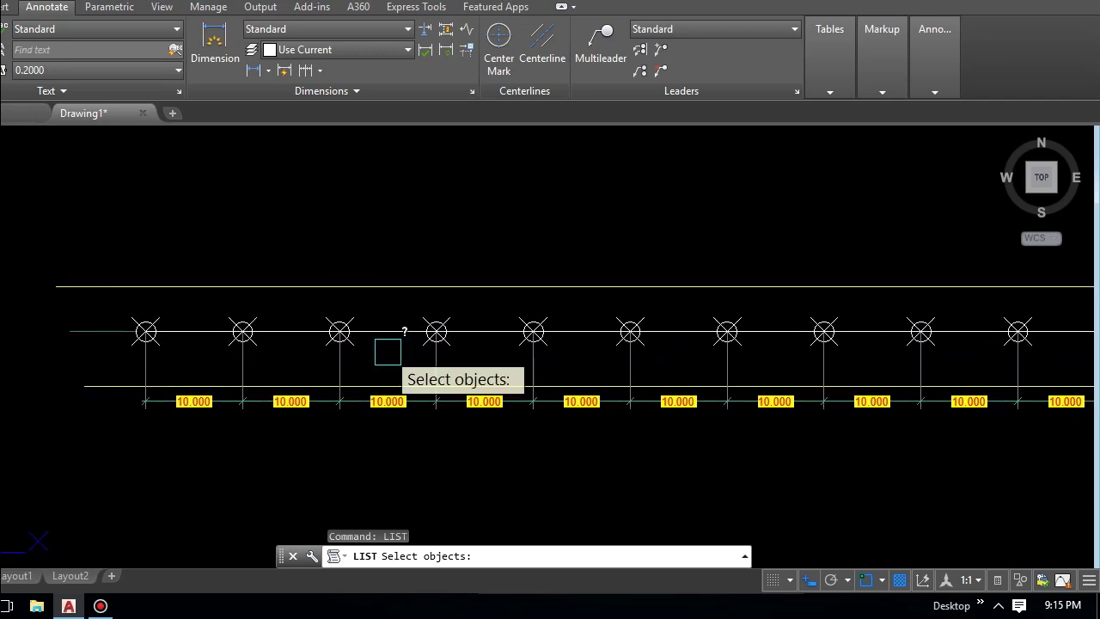
{"action": "middle_click_drag", "start_coordinate": [368, 359], "coordinate": [401, 369]}
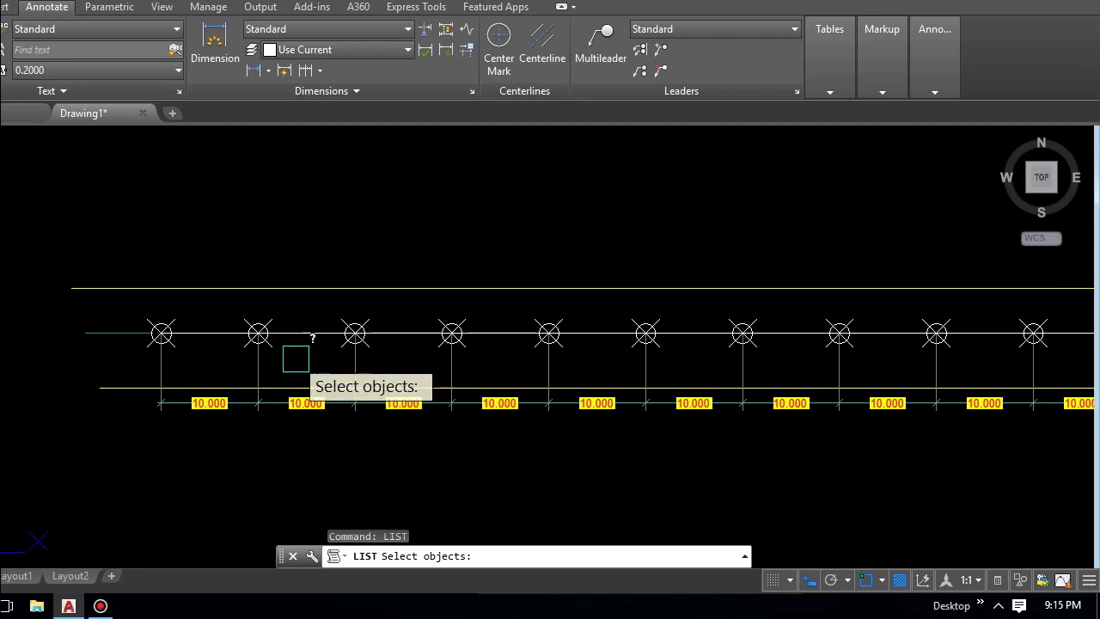
{"action": "scroll", "coordinate": [290, 334], "scroll_direction": "up", "scroll_amount": 2}
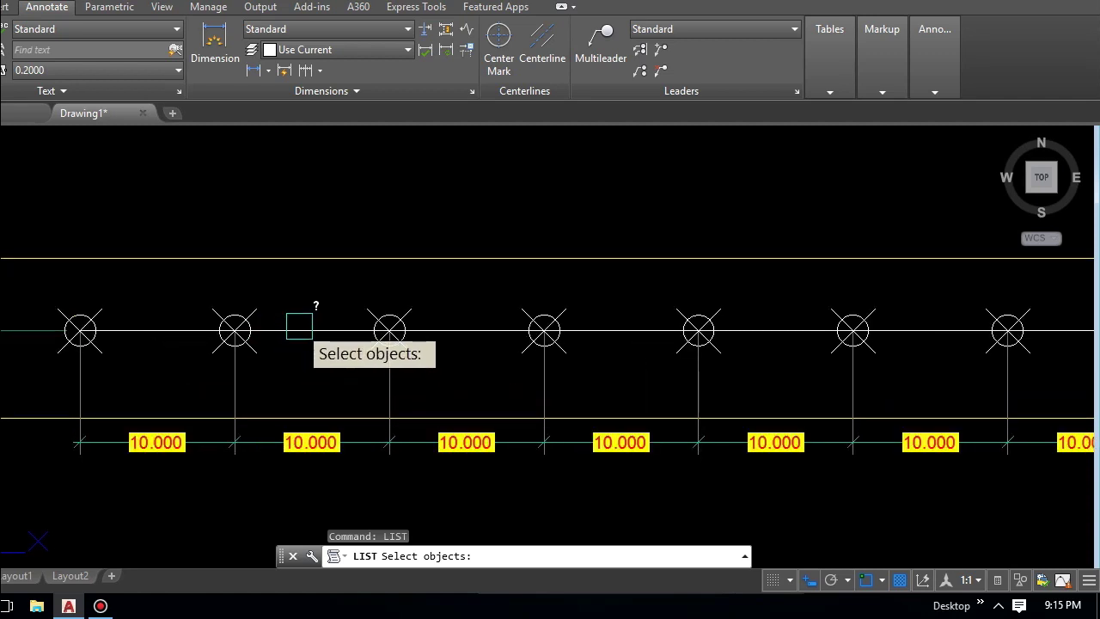
{"action": "left_click", "coordinate": [299, 328]}
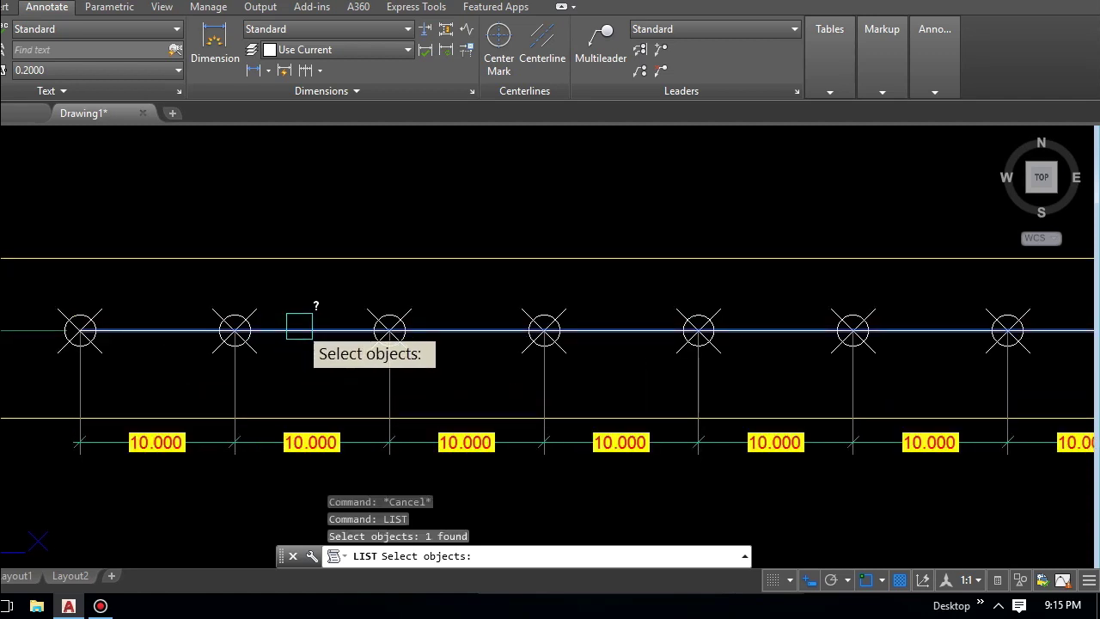
{"action": "scroll", "coordinate": [298, 329], "scroll_direction": "down", "scroll_amount": 1}
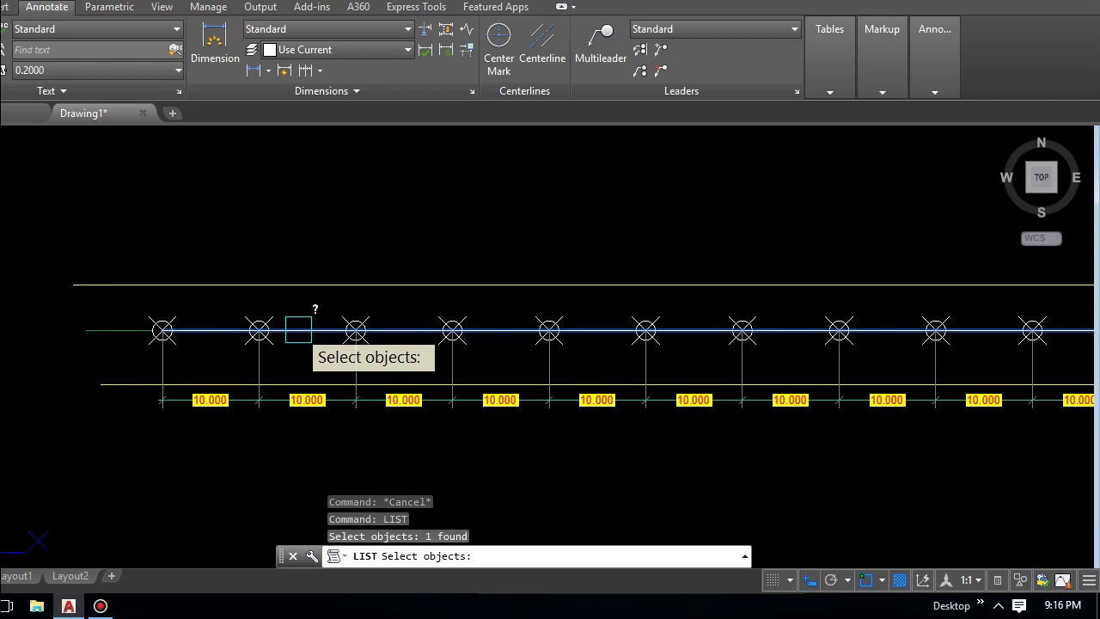
{"action": "right_click", "coordinate": [298, 330]}
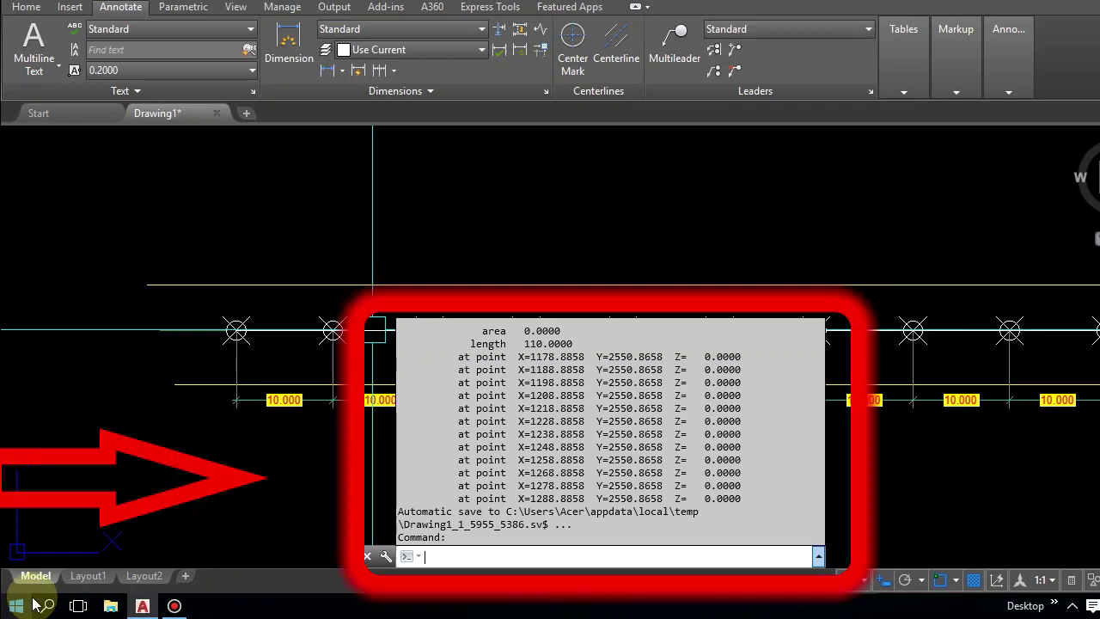
Find and open Microsoft Excel 2010 to get a blank workbook
{"action": "left_click", "coordinate": [26, 606]}
{"action": "type", "text": "e"}
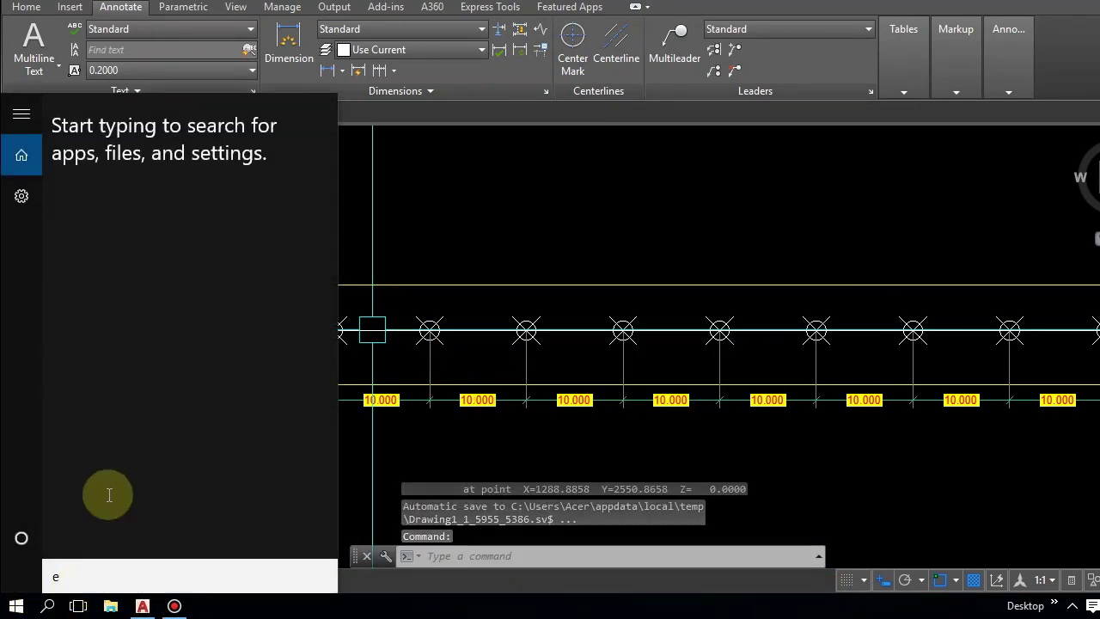
{"action": "type", "text": "xc"}
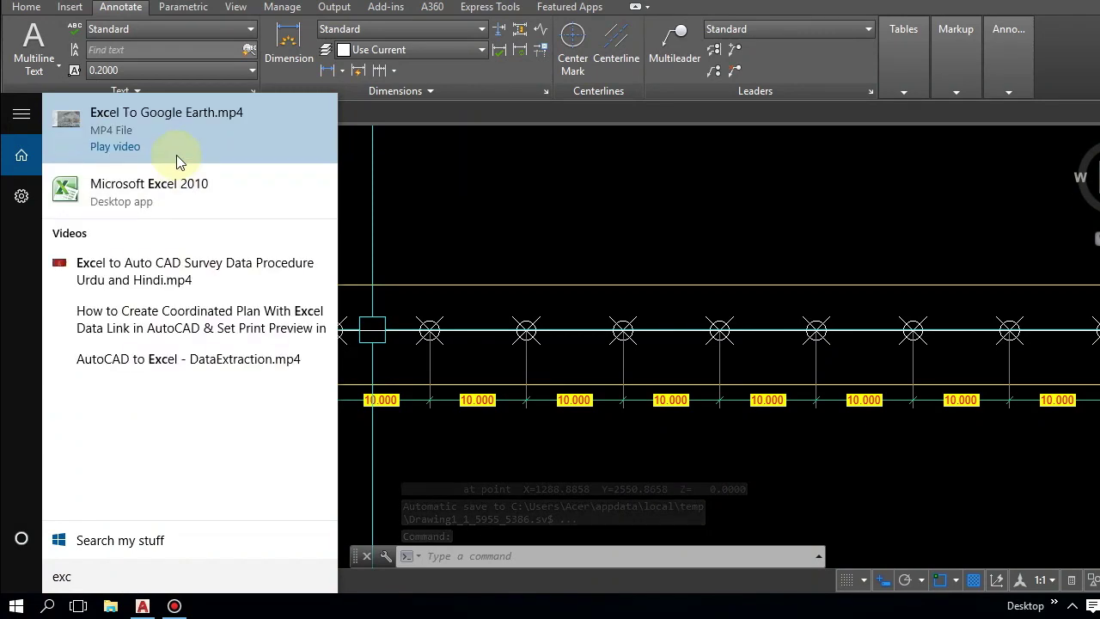
{"action": "left_click", "coordinate": [176, 179]}
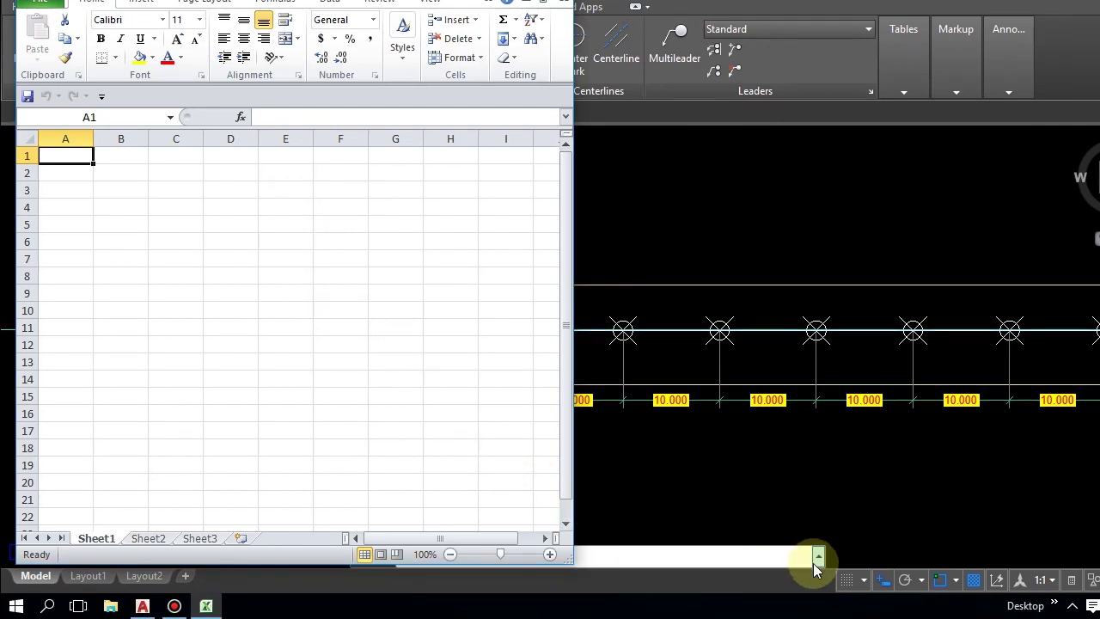
Expand AutoCAD's command history and copy all the polyline's "at point" coordinate lines, from X=1178.8858 to X=1288.8858
{"action": "left_click", "coordinate": [818, 557]}
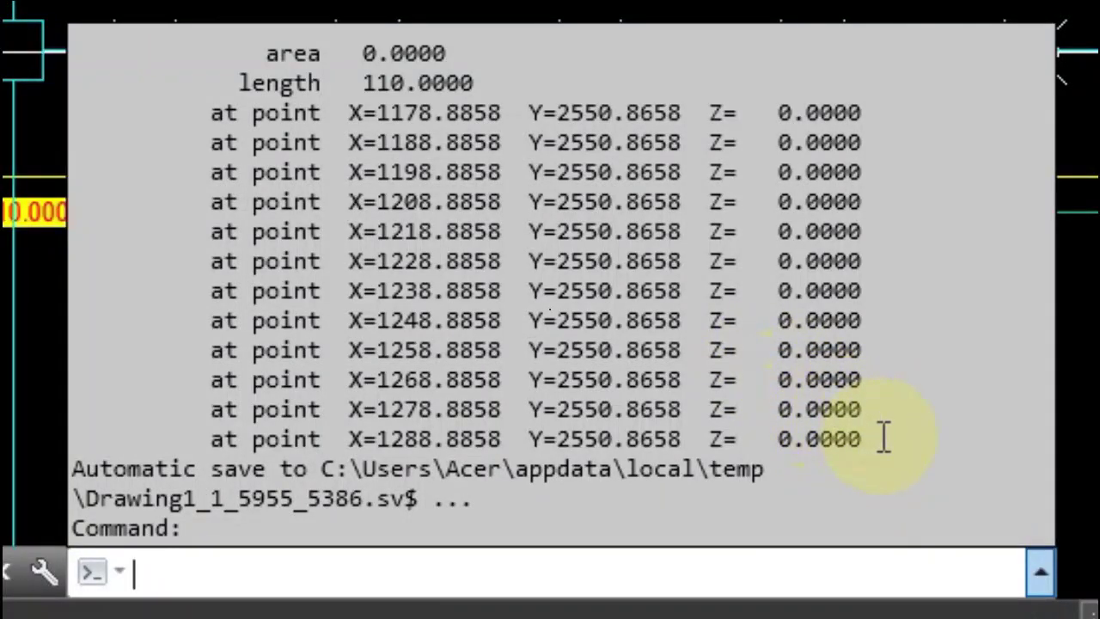
{"action": "left_click_drag", "start_coordinate": [885, 436], "coordinate": [216, 128]}
{"action": "key", "text": "ctrl+c"}
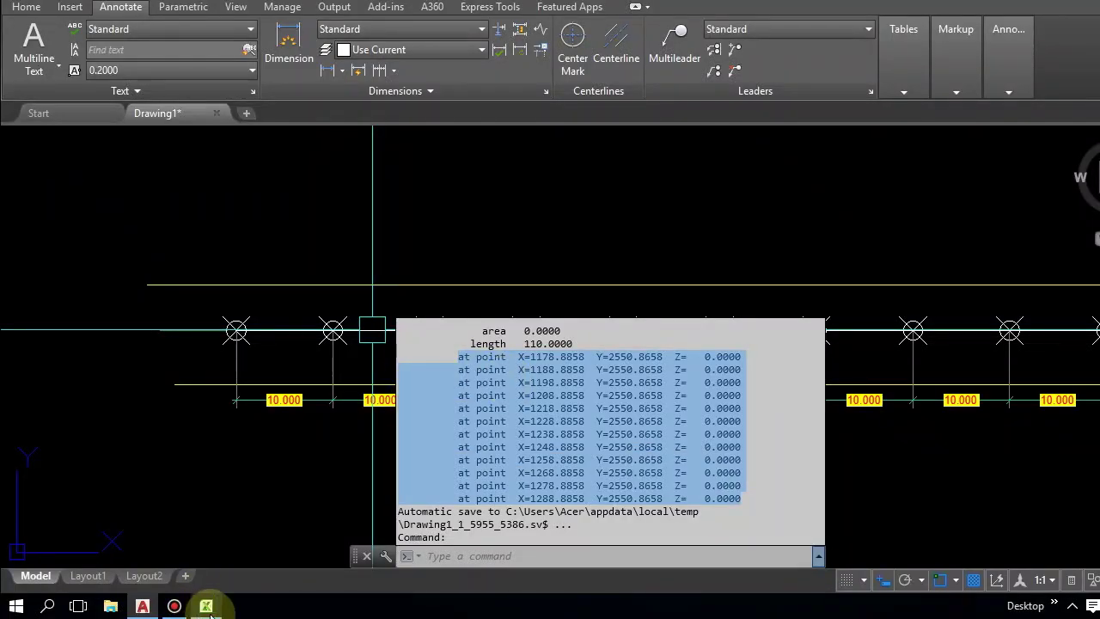
Switch to Excel, dismiss the activation notice, paste the copied coordinate lines from cell A1 of Sheet1, and return to the AutoCAD drawing
{"action": "left_click", "coordinate": [207, 606]}
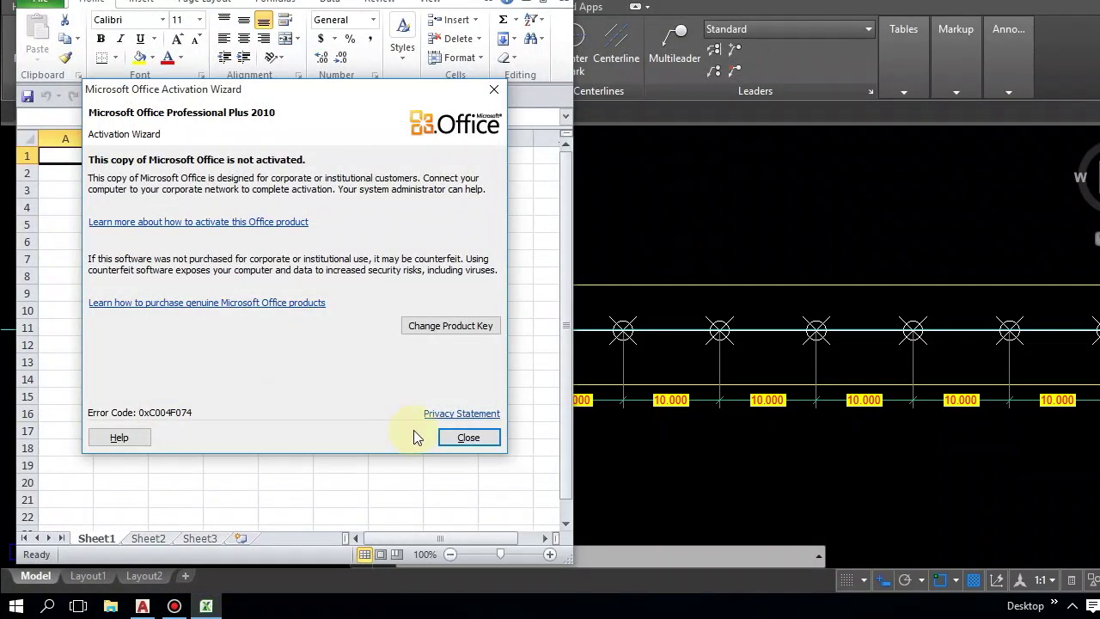
{"action": "left_click", "coordinate": [464, 437]}
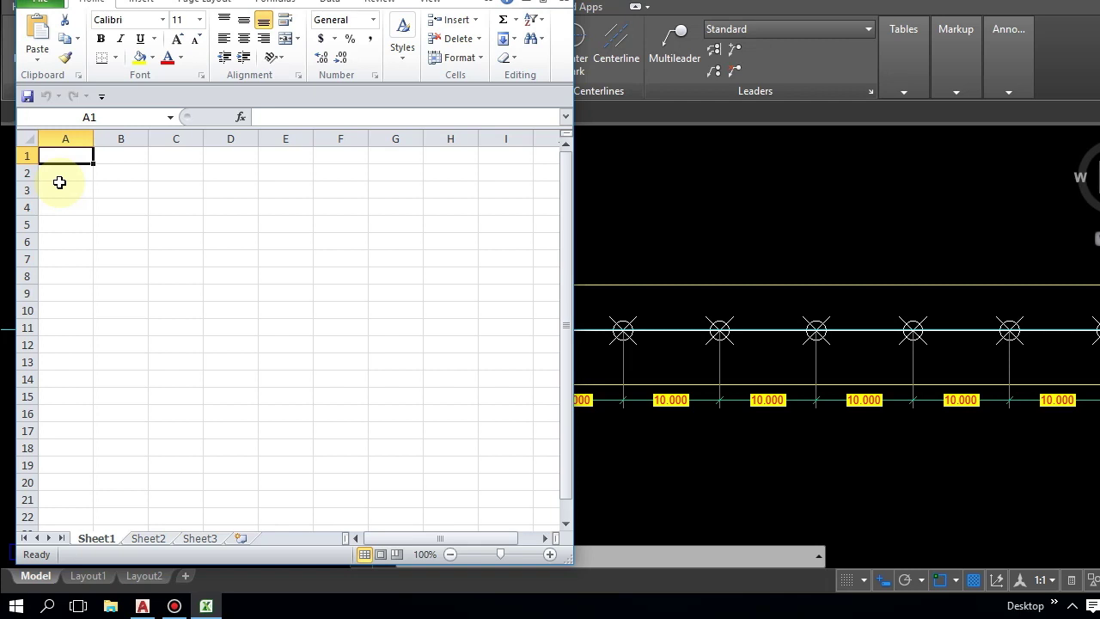
{"action": "key", "text": "ctrl+v"}
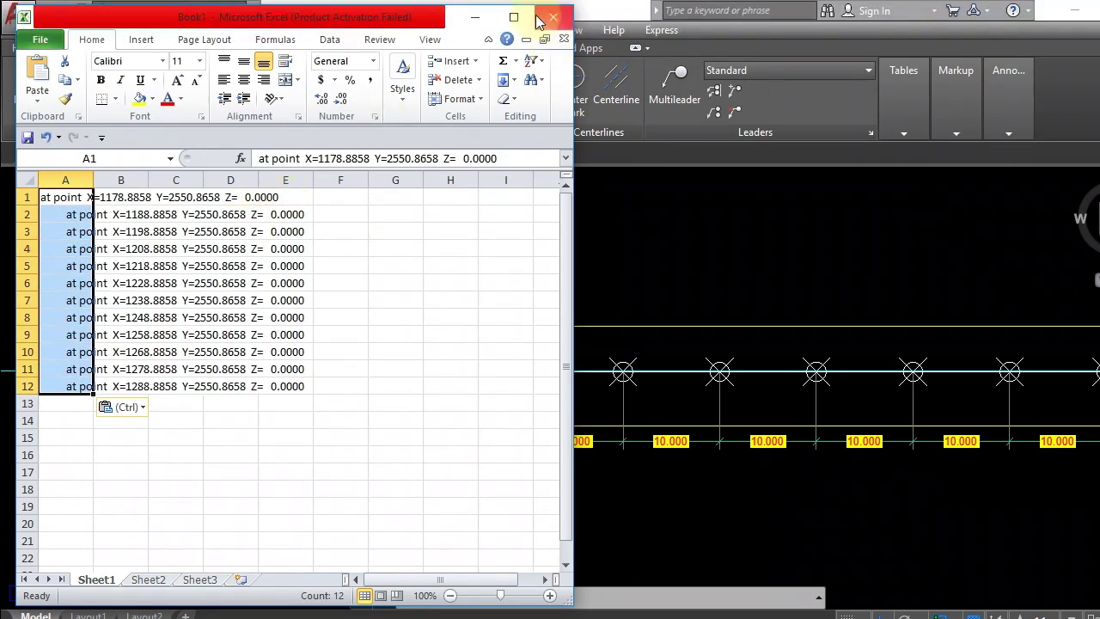
{"action": "left_click", "coordinate": [524, 0]}
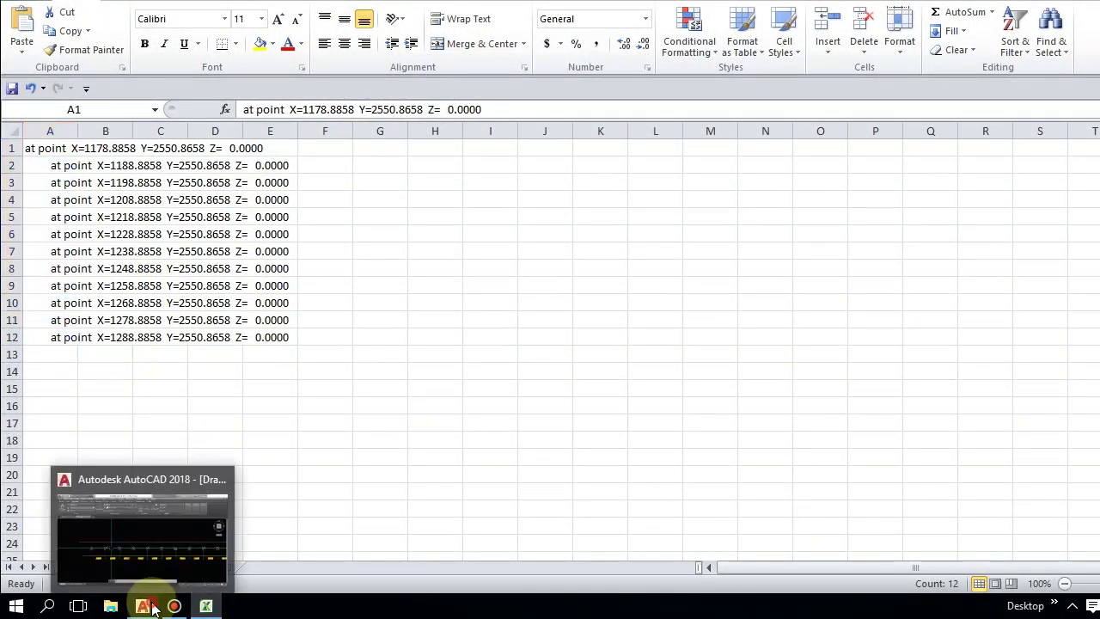
{"action": "left_click", "coordinate": [142, 606]}
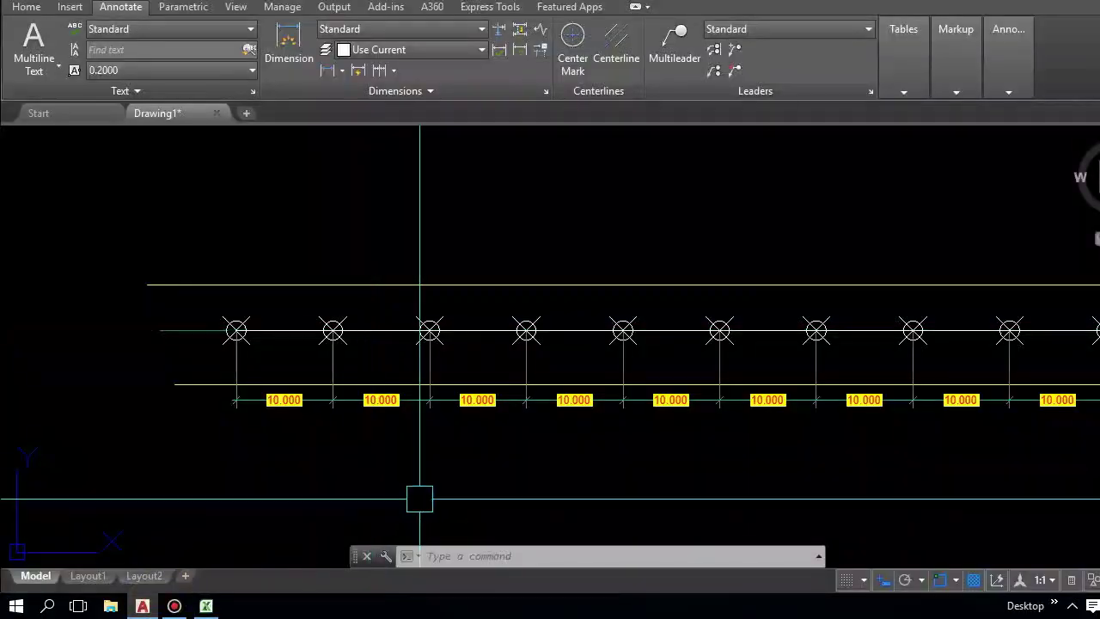
Expand AutoCAD's command history to check the listed point coordinates, and switch to Excel to view the pasted lines from row 1
{"action": "left_click", "coordinate": [818, 556]}
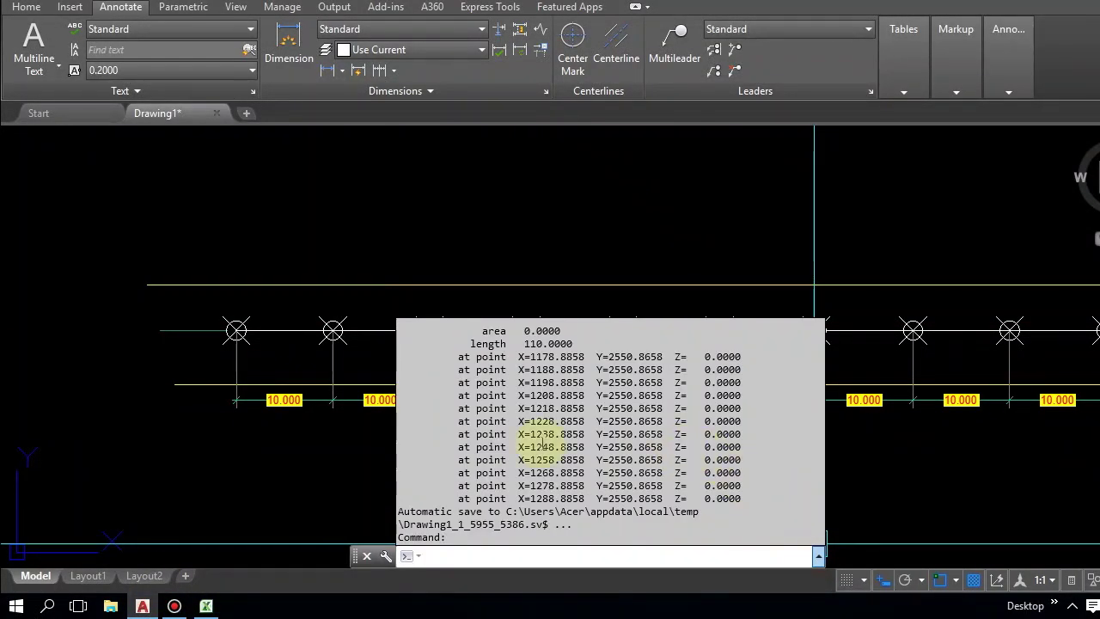
{"action": "left_click", "coordinate": [206, 606]}
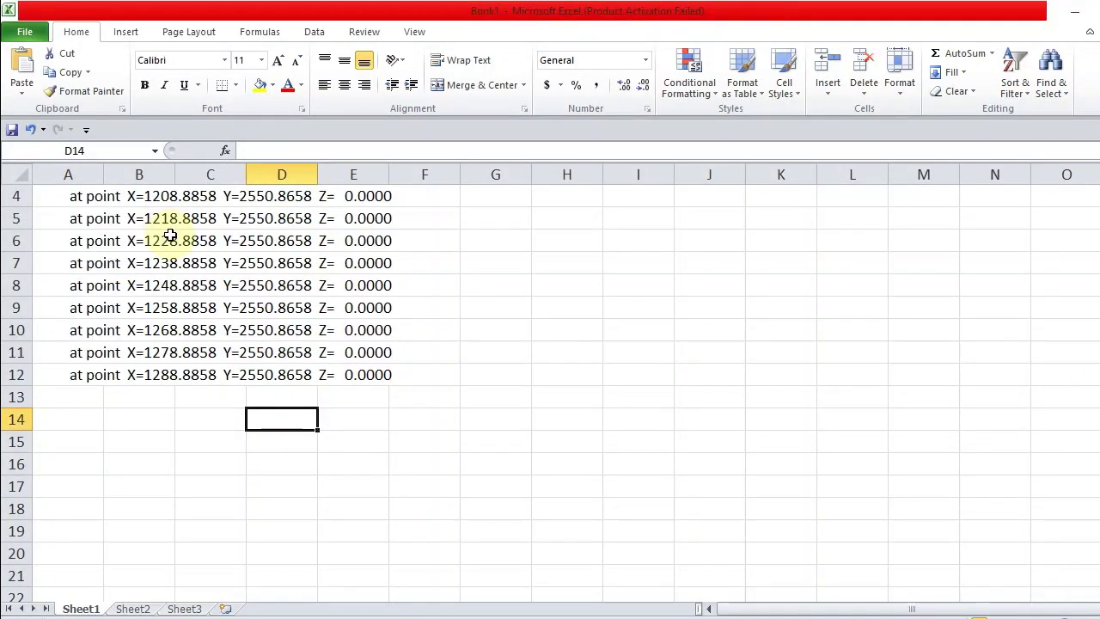
{"action": "scroll", "coordinate": [171, 236], "scroll_direction": "up", "scroll_amount": 1}
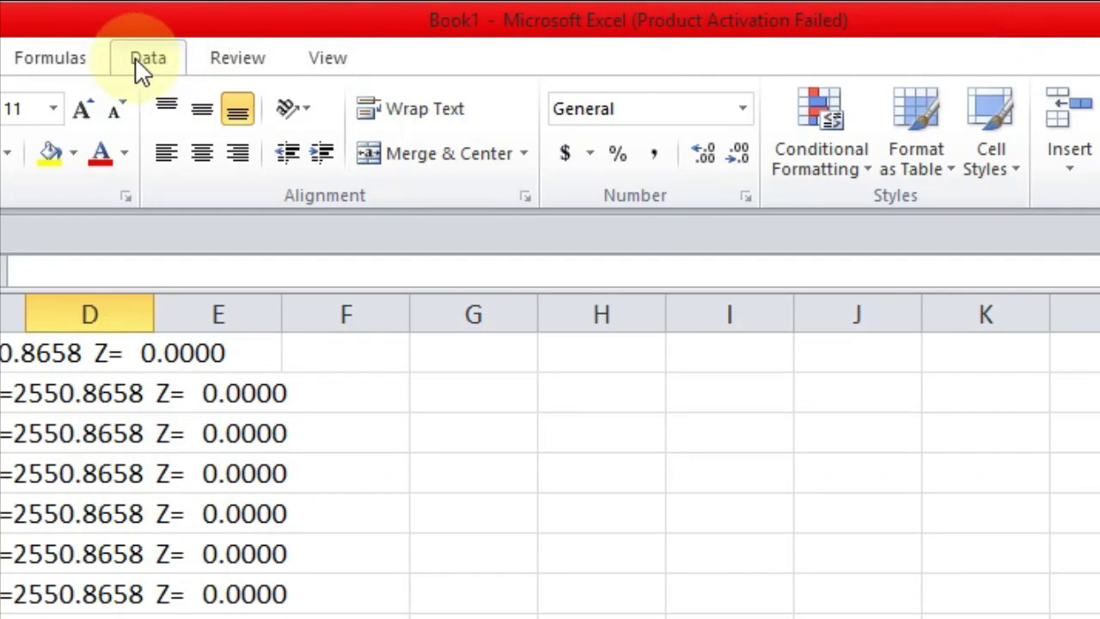
Split column A's coordinate text with Text to Columns as delimited data, using tab and space delimiters and treating consecutive delimiters as one
{"action": "left_click", "coordinate": [142, 65]}
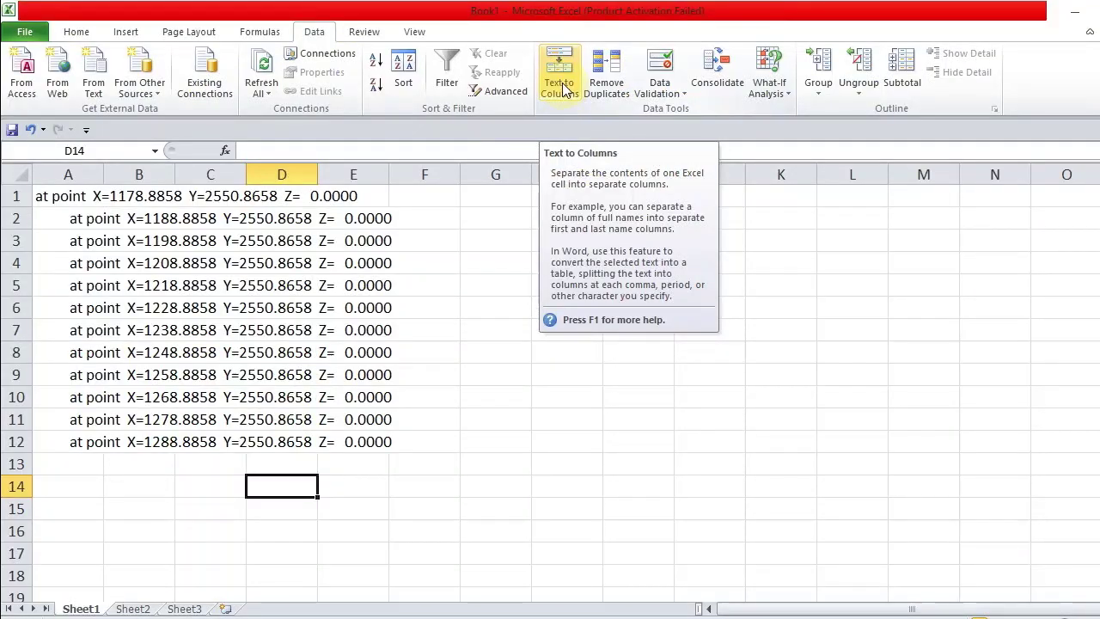
{"action": "left_click", "coordinate": [561, 86]}
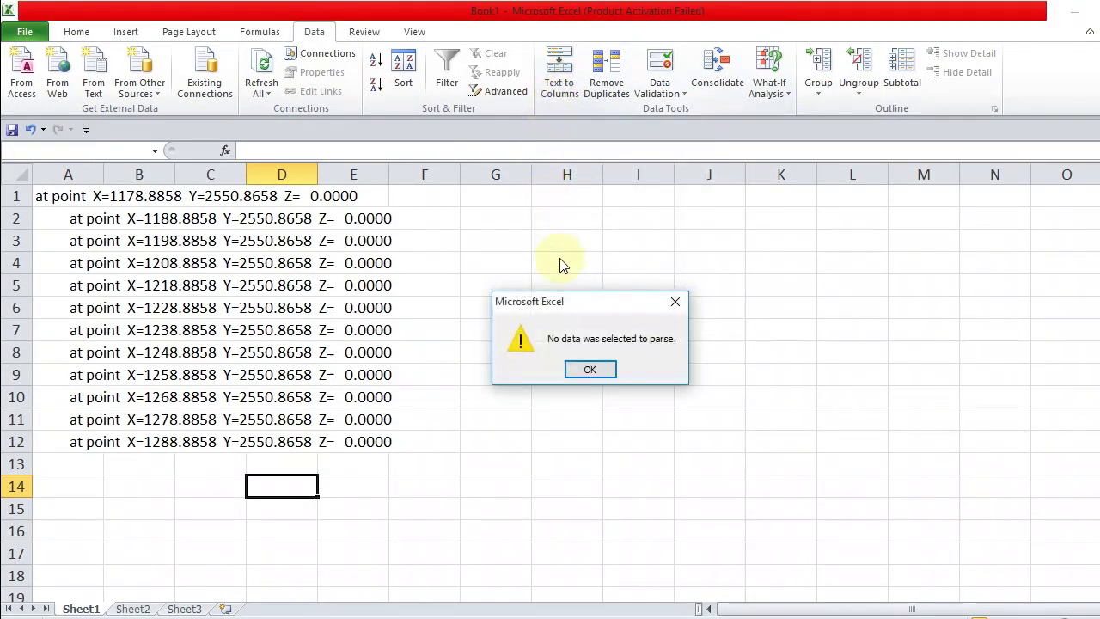
{"action": "left_click", "coordinate": [590, 367]}
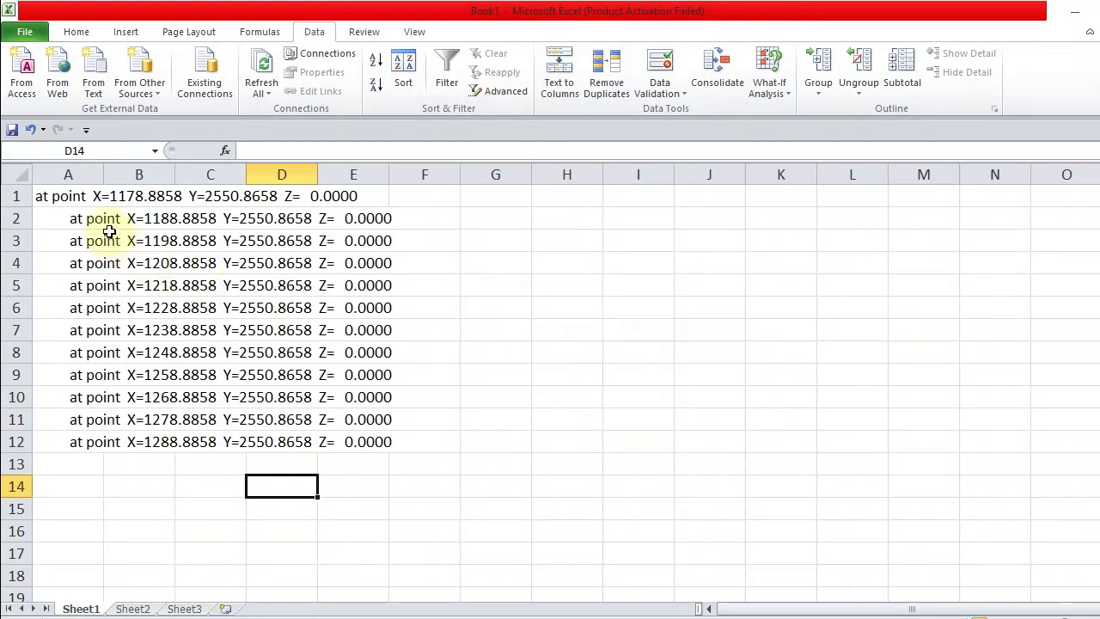
{"action": "left_click", "coordinate": [86, 174]}
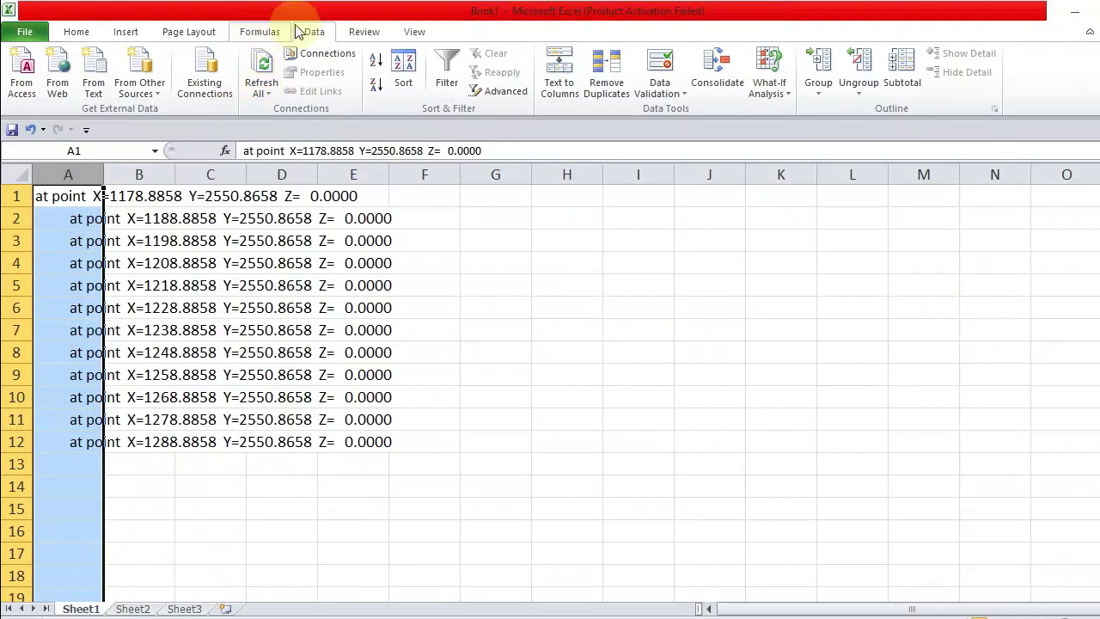
{"action": "left_click", "coordinate": [561, 87]}
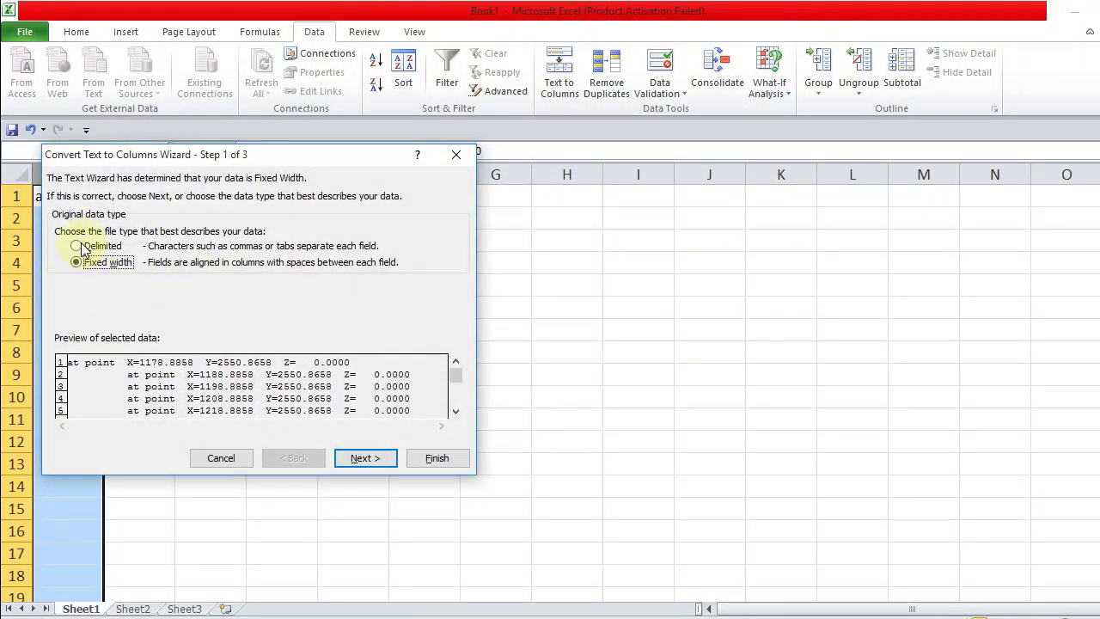
{"action": "left_click", "coordinate": [78, 247]}
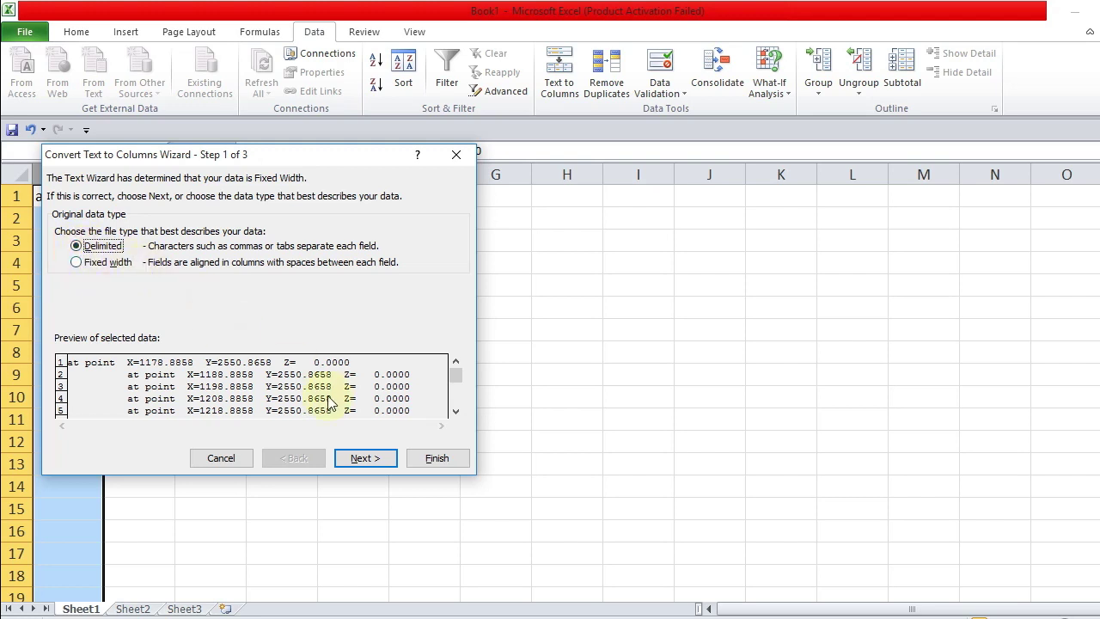
{"action": "left_click", "coordinate": [356, 459]}
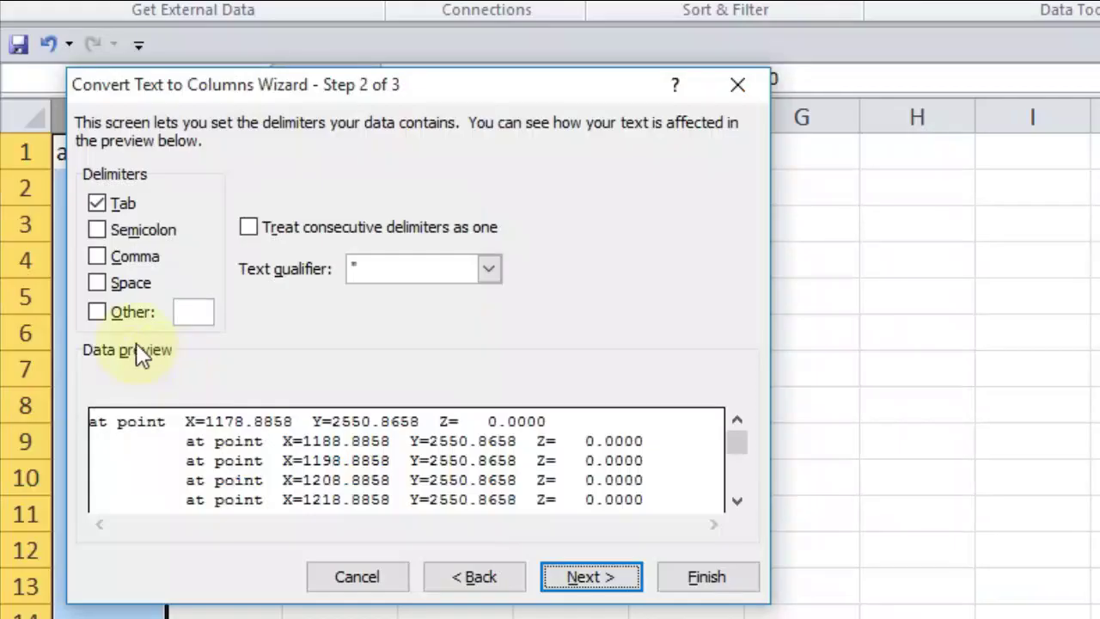
{"action": "left_click", "coordinate": [102, 283]}
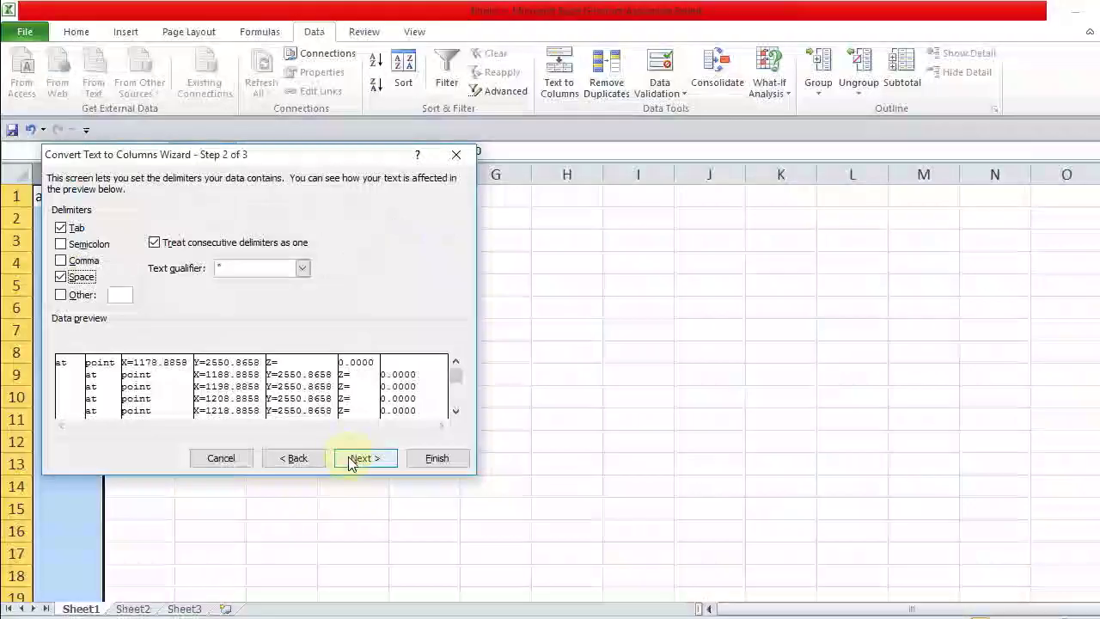
{"action": "left_click", "coordinate": [573, 583]}
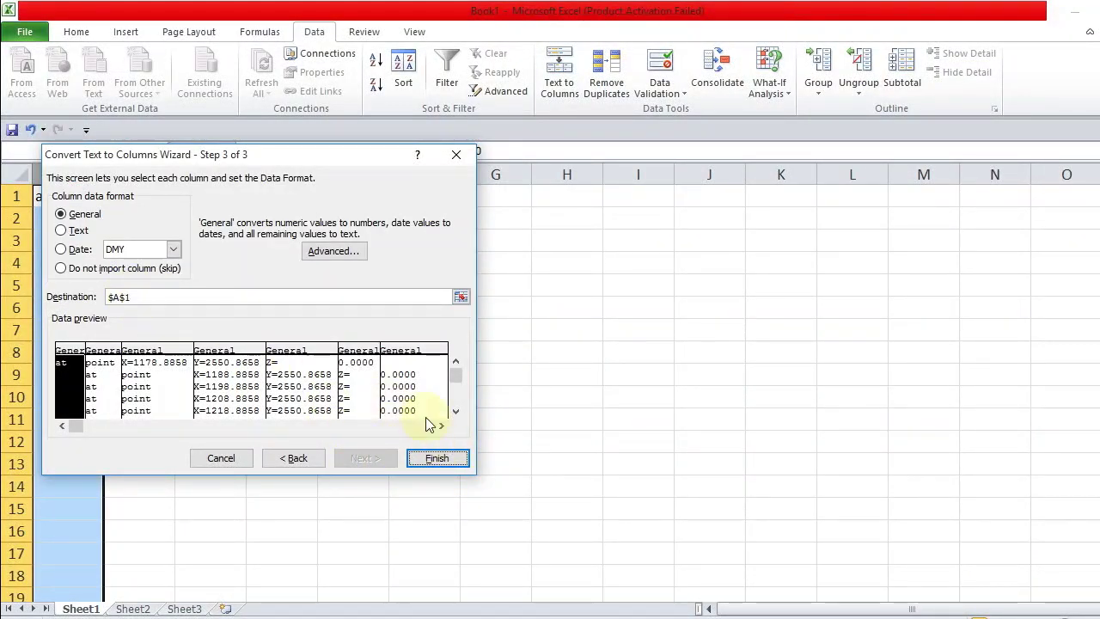
{"action": "left_click", "coordinate": [436, 459]}
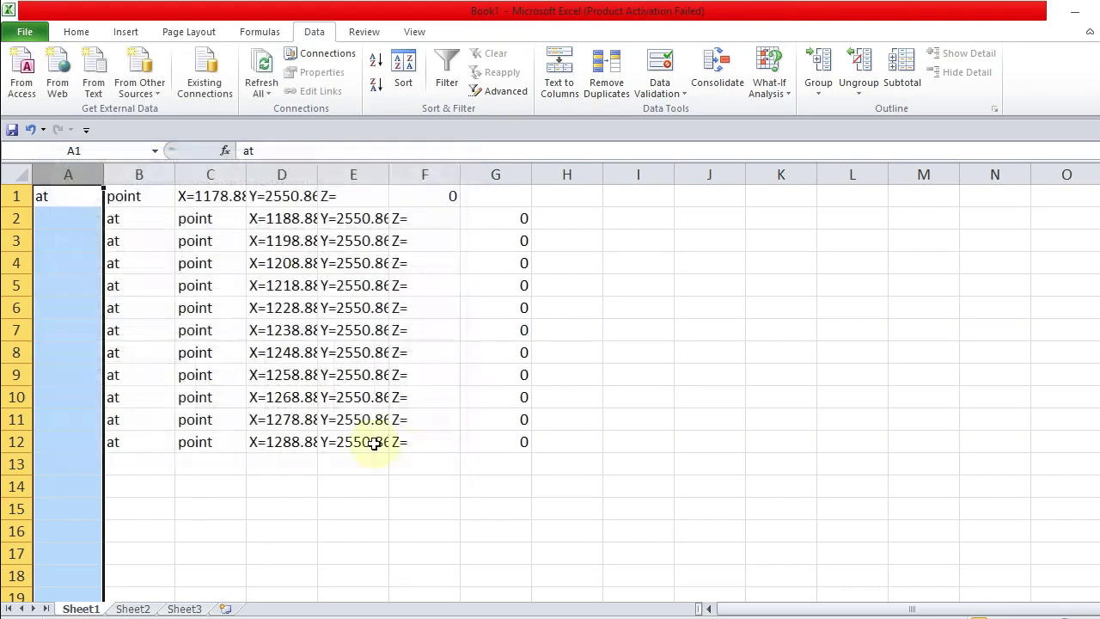
Widen columns D and E to fit the X and Y values, and delete the misaligned first row
{"action": "left_click_drag", "start_coordinate": [317, 175], "coordinate": [342, 175]}
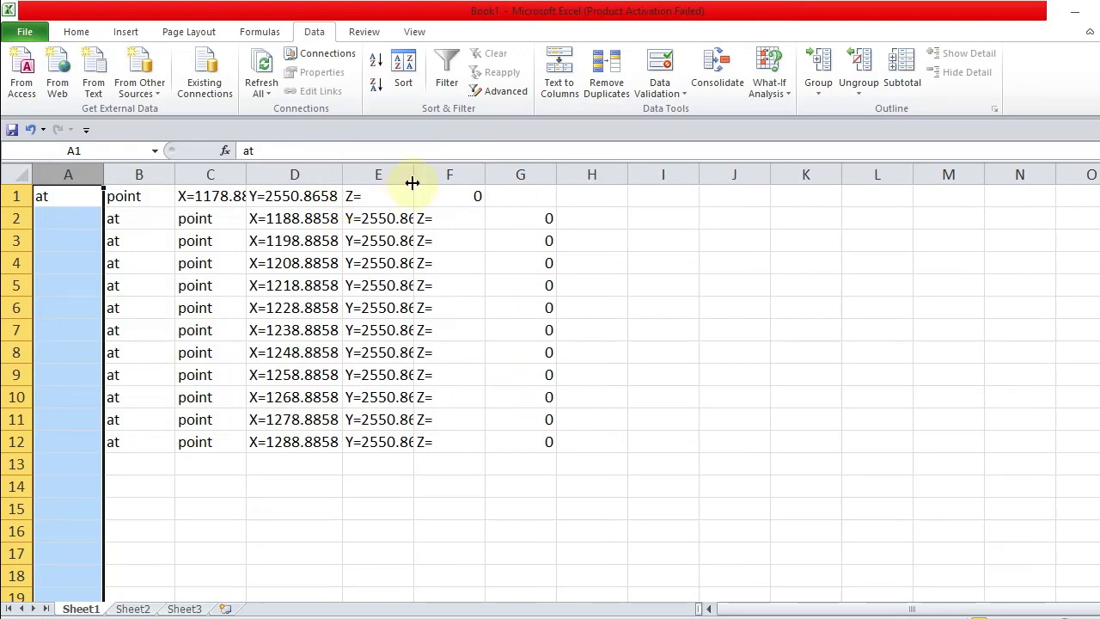
{"action": "left_click_drag", "start_coordinate": [414, 174], "coordinate": [468, 176]}
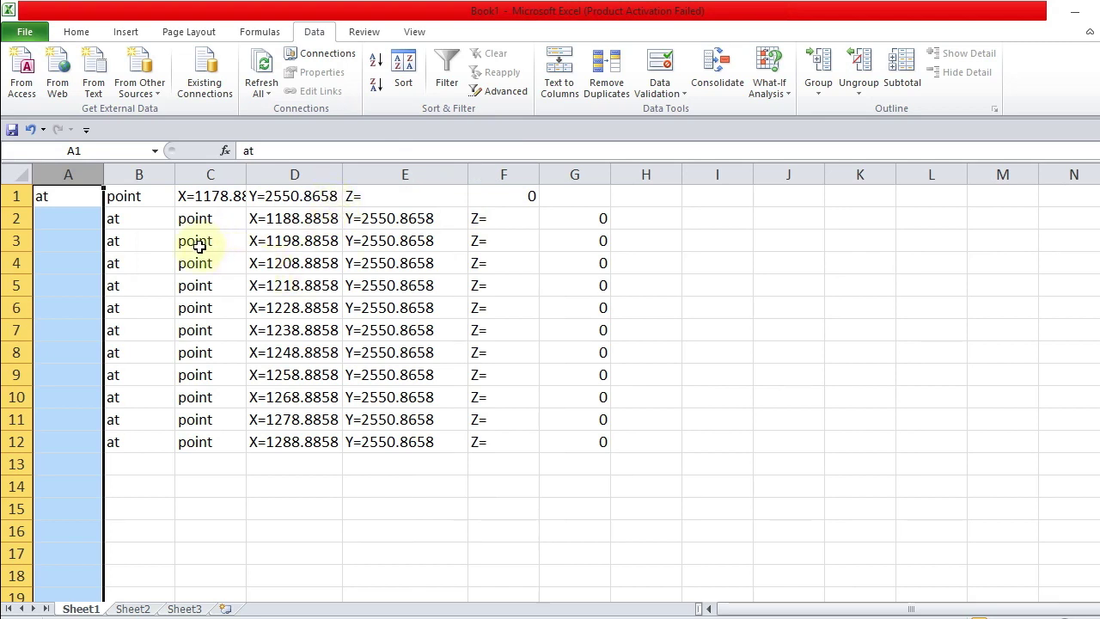
{"action": "left_click", "coordinate": [91, 214]}
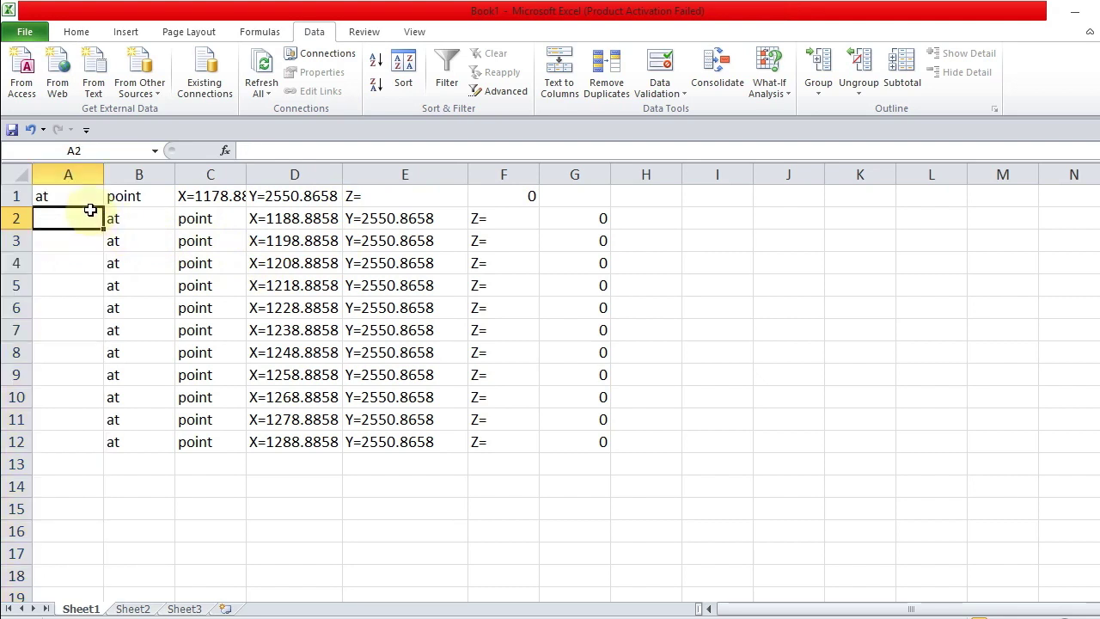
{"action": "left_click", "coordinate": [88, 197]}
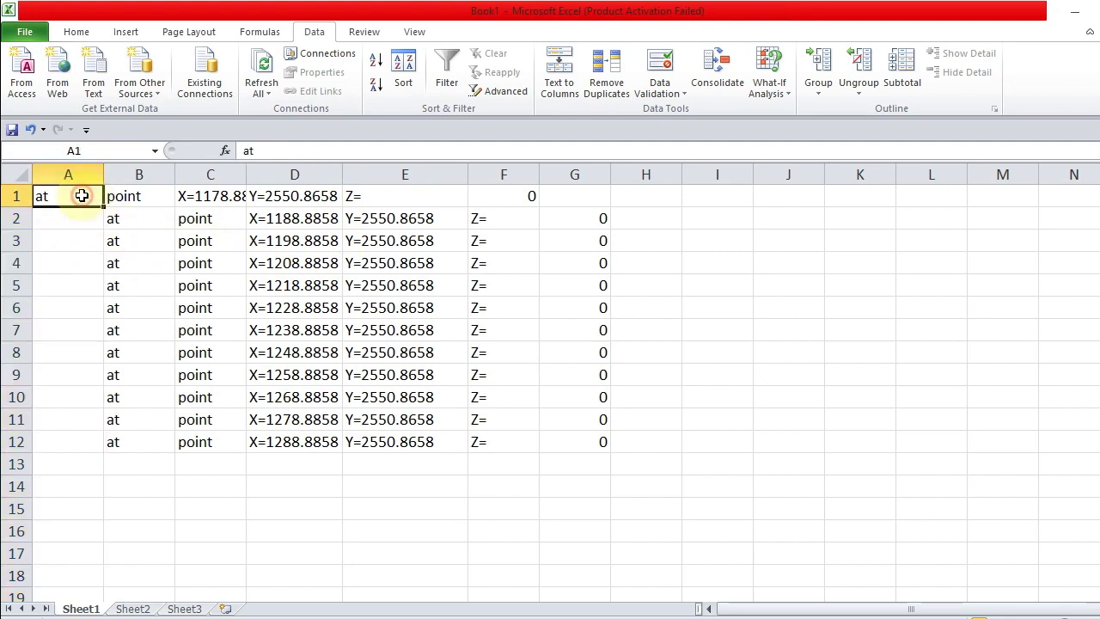
{"action": "left_click", "coordinate": [17, 195]}
{"action": "right_click", "coordinate": [17, 196]}
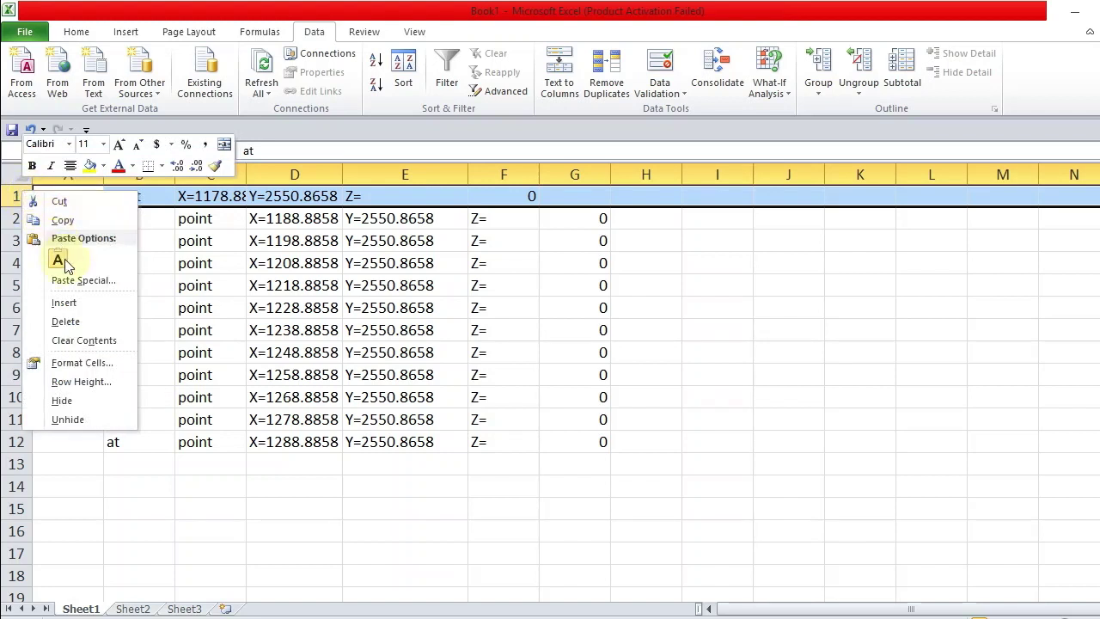
{"action": "left_click", "coordinate": [77, 320]}
{"action": "left_click", "coordinate": [115, 287]}
Delete the two columns containing the words "at" and "point"
{"action": "left_click", "coordinate": [129, 174]}
{"action": "right_click", "coordinate": [129, 174]}
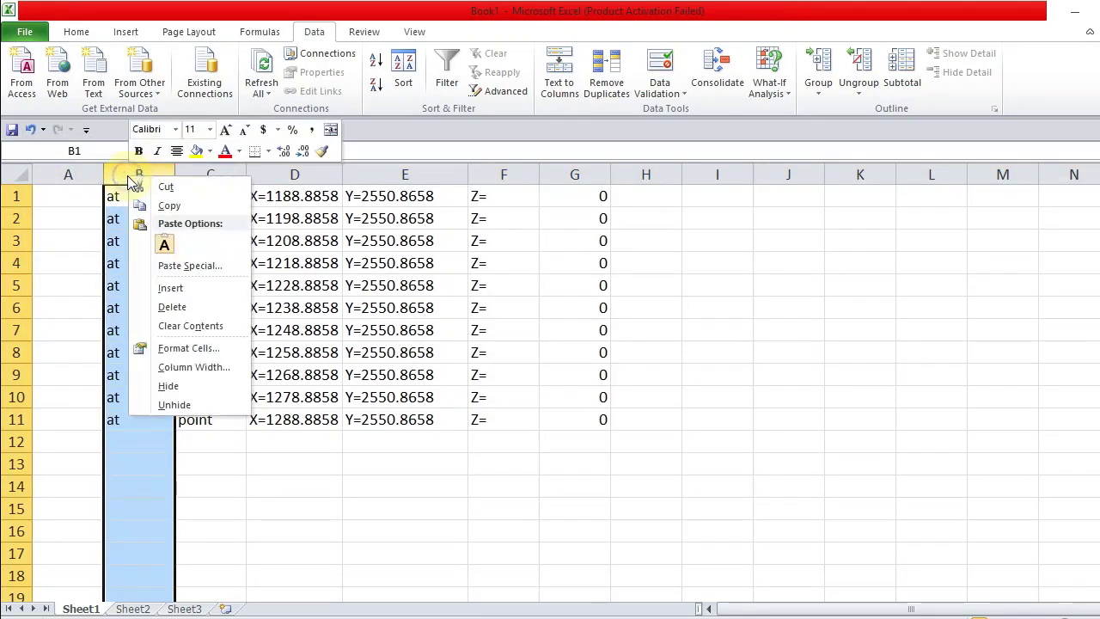
{"action": "left_click", "coordinate": [177, 309]}
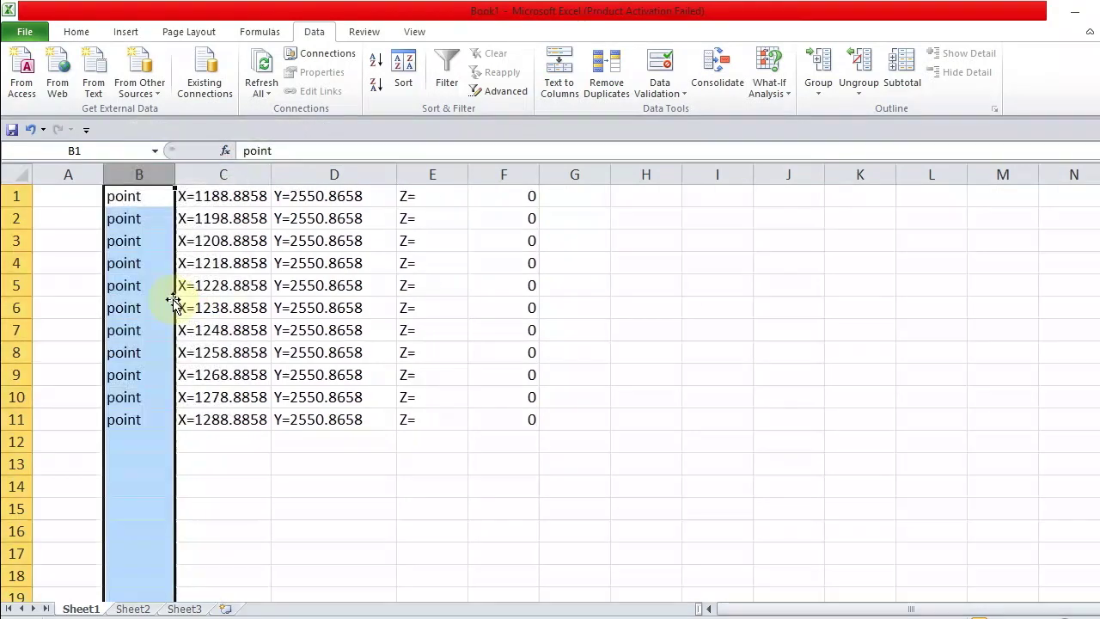
{"action": "left_click", "coordinate": [153, 284]}
{"action": "left_click", "coordinate": [97, 176]}
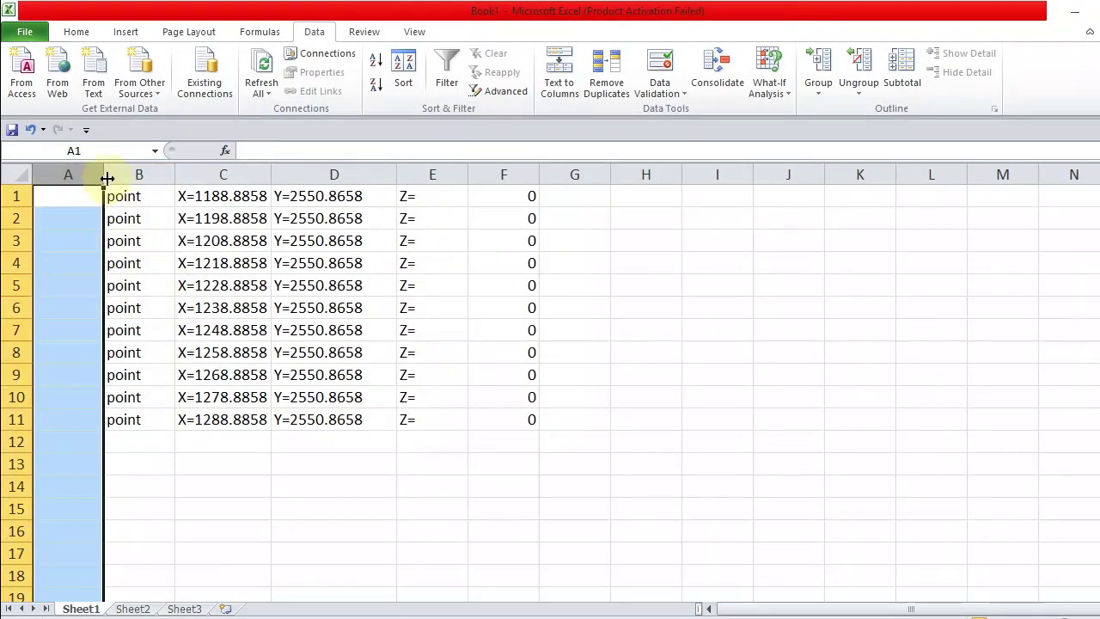
{"action": "left_click", "coordinate": [138, 174]}
{"action": "right_click", "coordinate": [140, 177]}
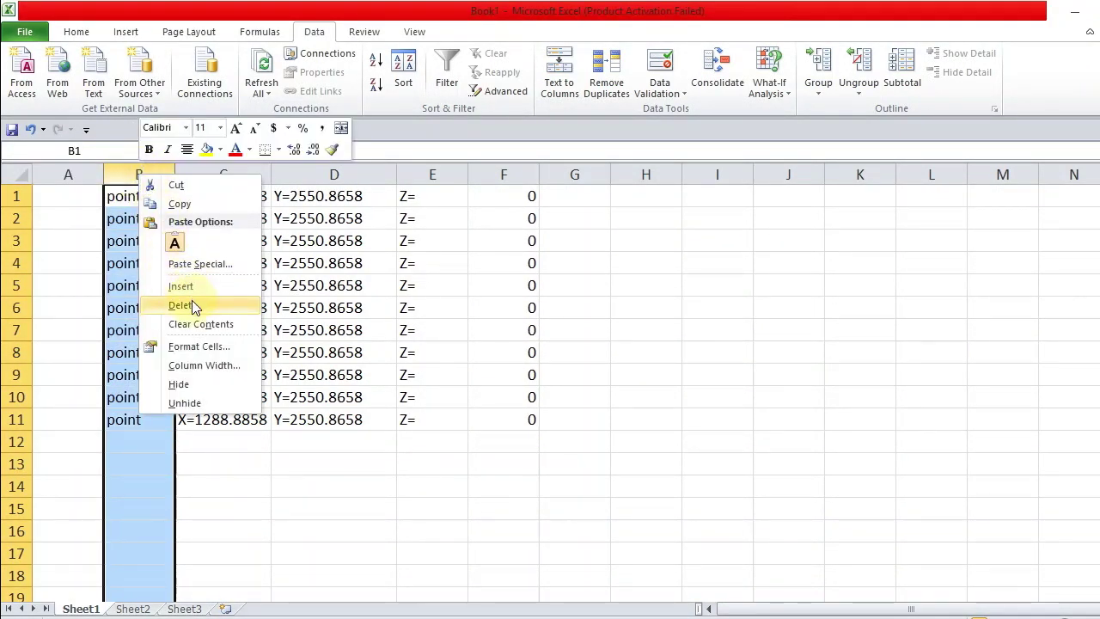
{"action": "left_click", "coordinate": [181, 305]}
Insert a blank row above the first coordinate row
{"action": "left_click", "coordinate": [62, 188]}
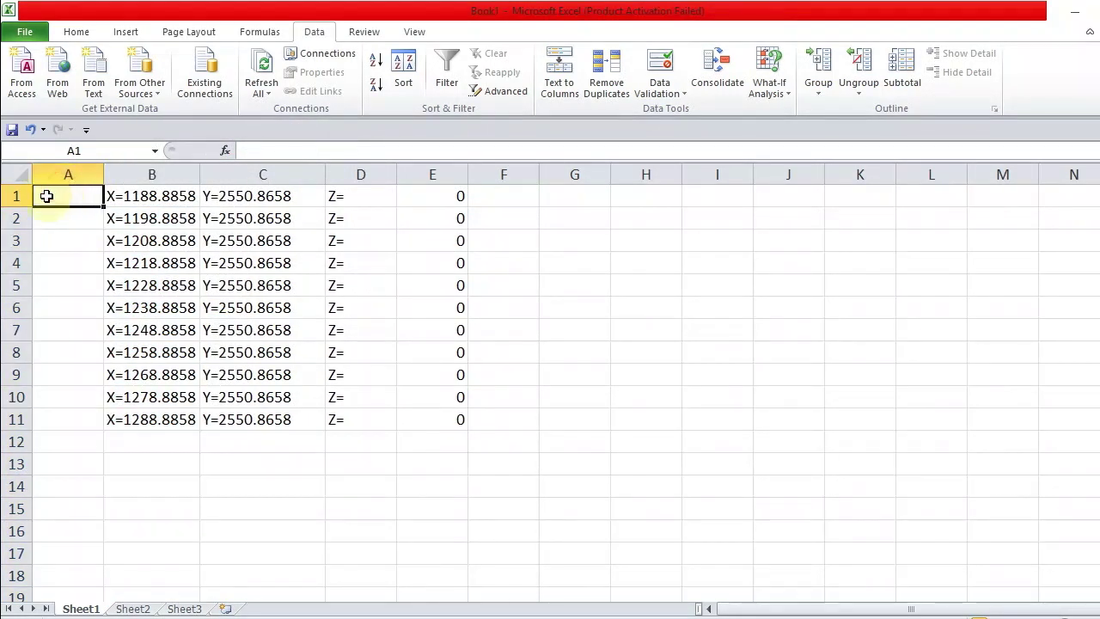
{"action": "left_click", "coordinate": [20, 194]}
{"action": "right_click", "coordinate": [21, 195]}
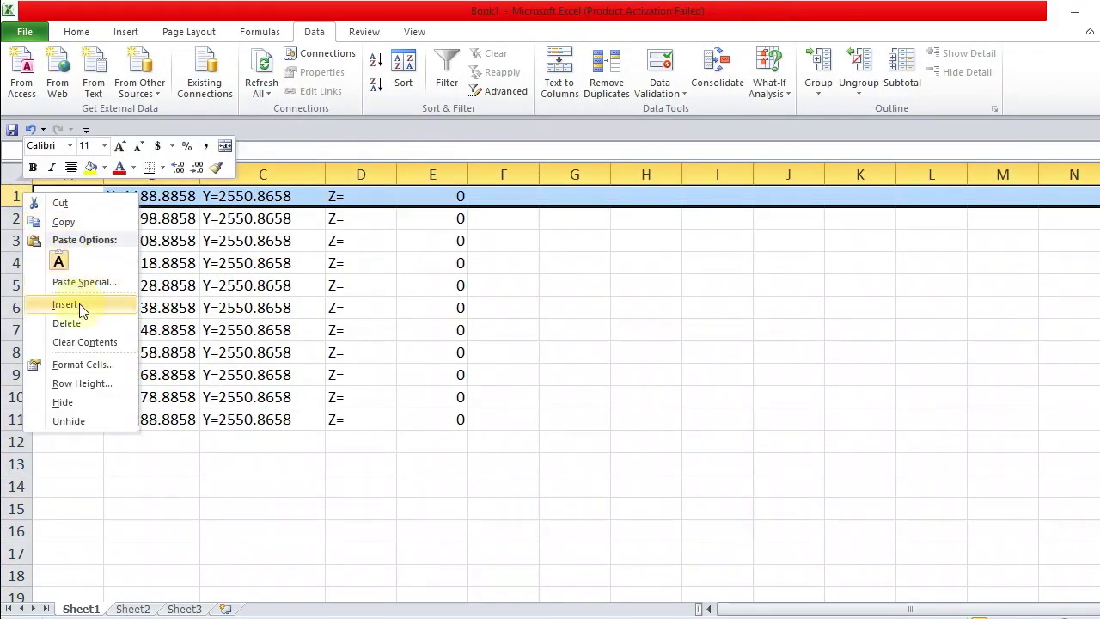
{"action": "left_click", "coordinate": [78, 304]}
Enter the headers Sr.No., Easting and Northing in cells A1 to C1
{"action": "left_click", "coordinate": [79, 195]}
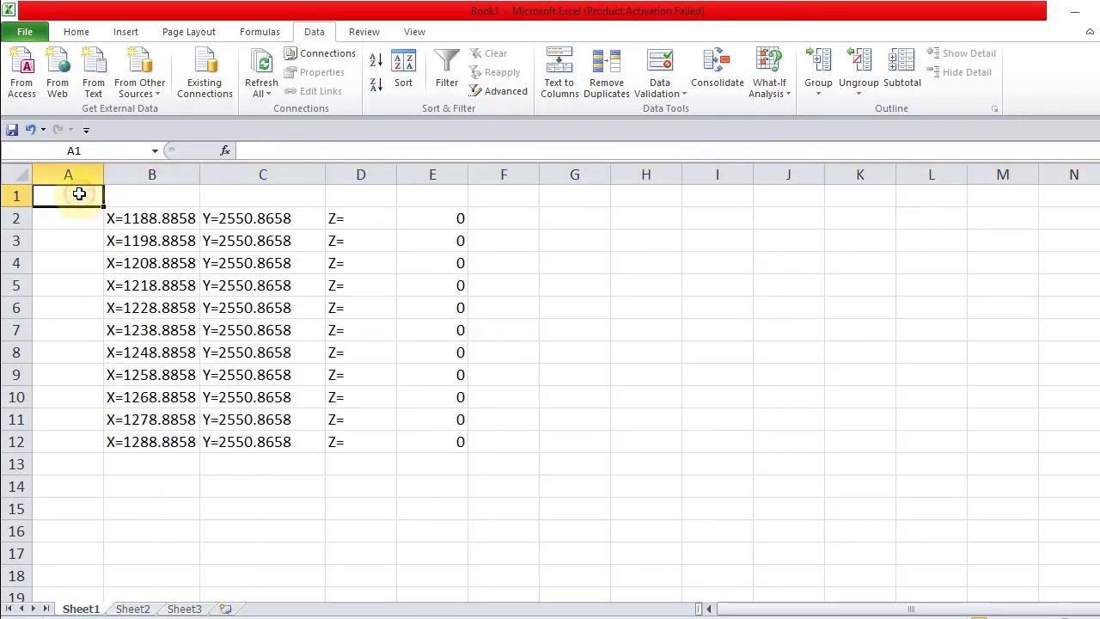
{"action": "type", "text": "S"}
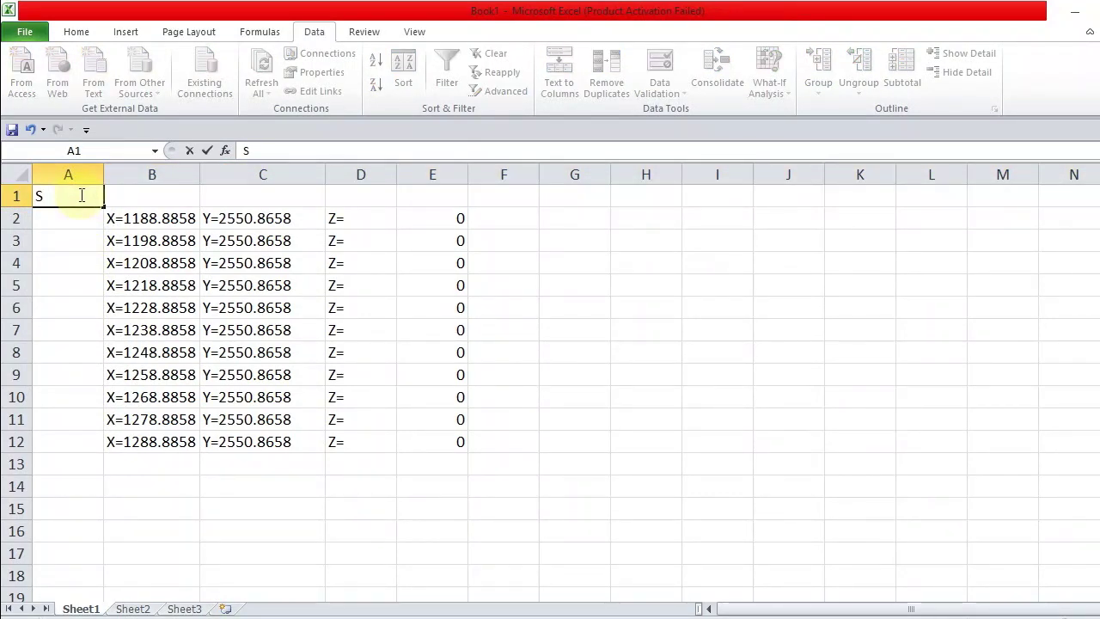
{"action": "type", "text": "r.No."}
{"action": "key", "text": "Tab"}
{"action": "type", "text": "E"}
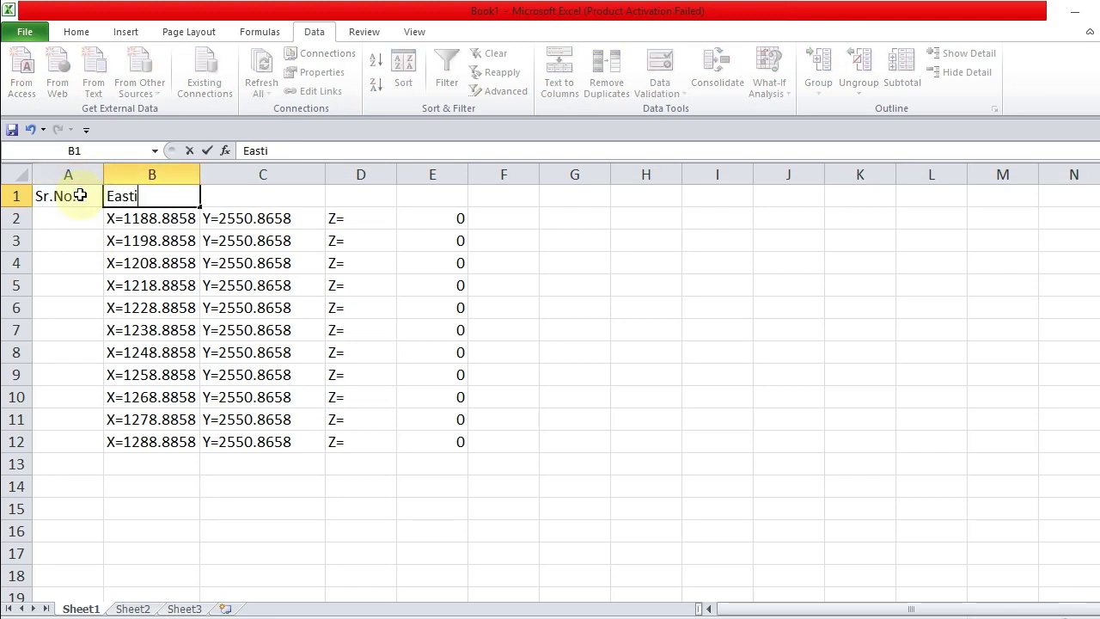
{"action": "type", "text": "asting"}
{"action": "key", "text": "Tab"}
{"action": "type", "text": "Nort"}
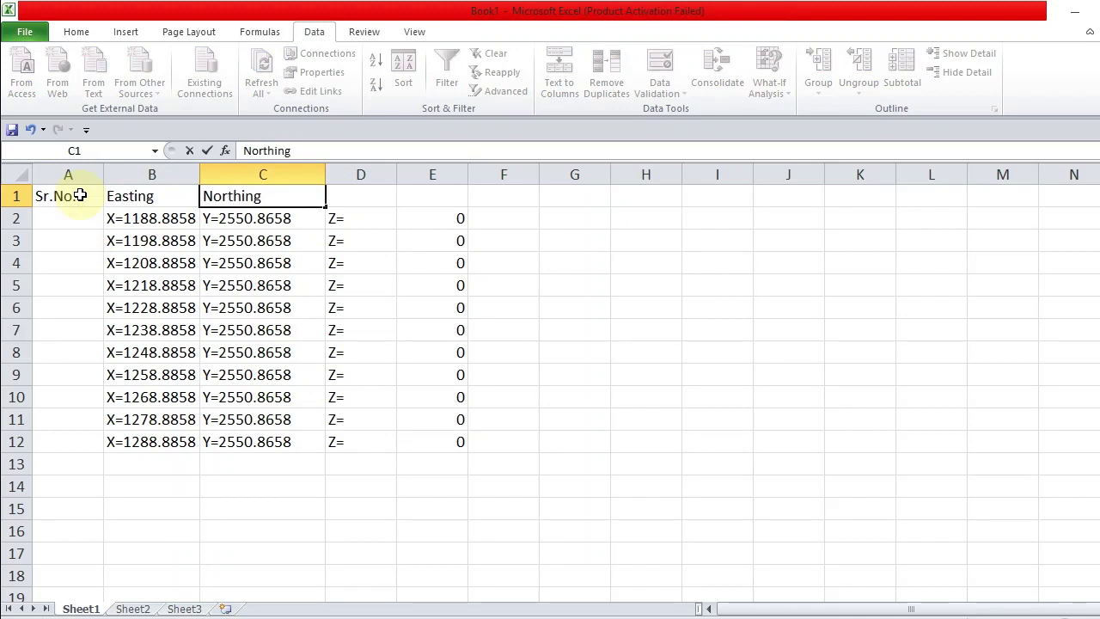
{"action": "key", "text": "Tab"}
Center the contents of the table range A1:C12 horizontally
{"action": "left_click_drag", "start_coordinate": [71, 201], "coordinate": [218, 436]}
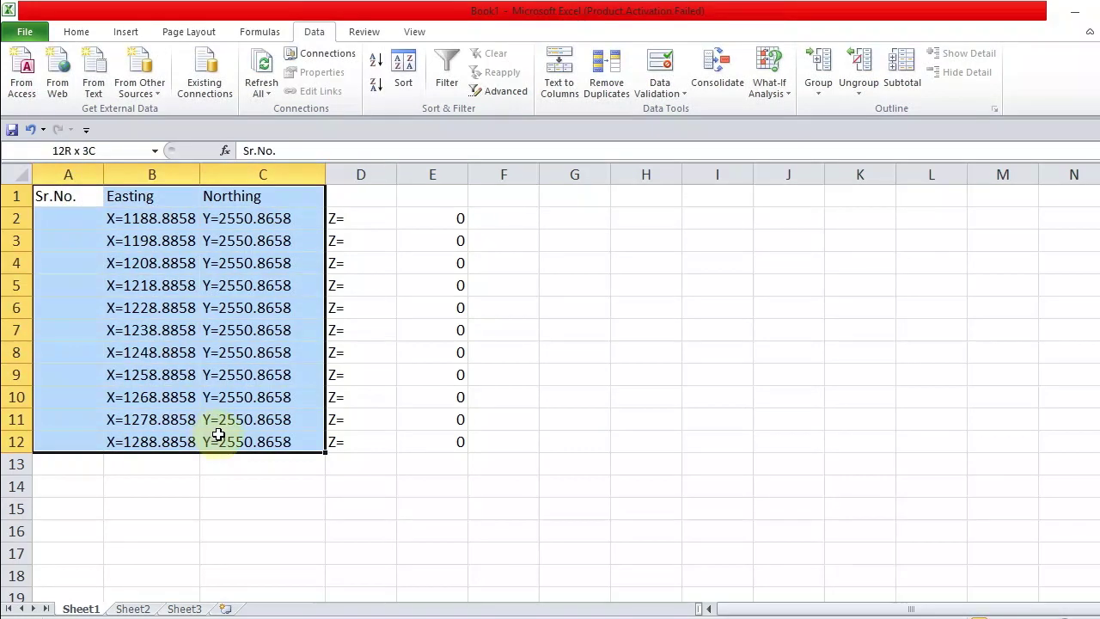
{"action": "left_click", "coordinate": [76, 32]}
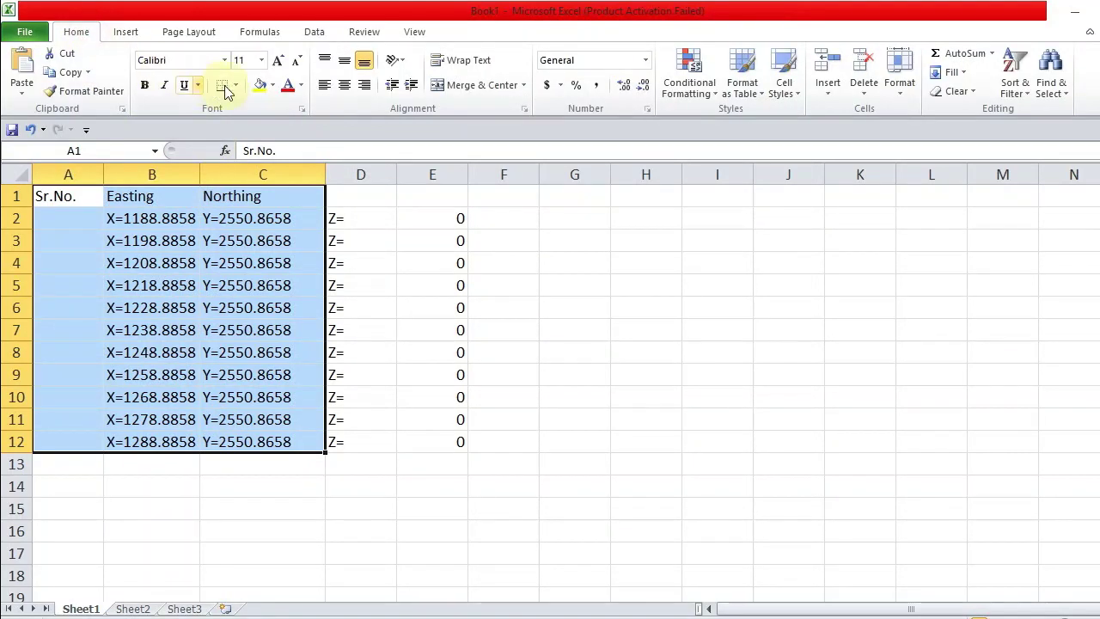
{"action": "left_click", "coordinate": [350, 90]}
{"action": "left_click", "coordinate": [245, 241]}
Number the points in the Sr.No. column by entering 1 and 2 and filling the series down to 11
{"action": "left_click", "coordinate": [60, 218]}
{"action": "type", "text": "1"}
{"action": "key", "text": "Return"}
{"action": "type", "text": "2"}
{"action": "key", "text": "Return"}
{"action": "left_click_drag", "start_coordinate": [57, 218], "coordinate": [86, 241]}
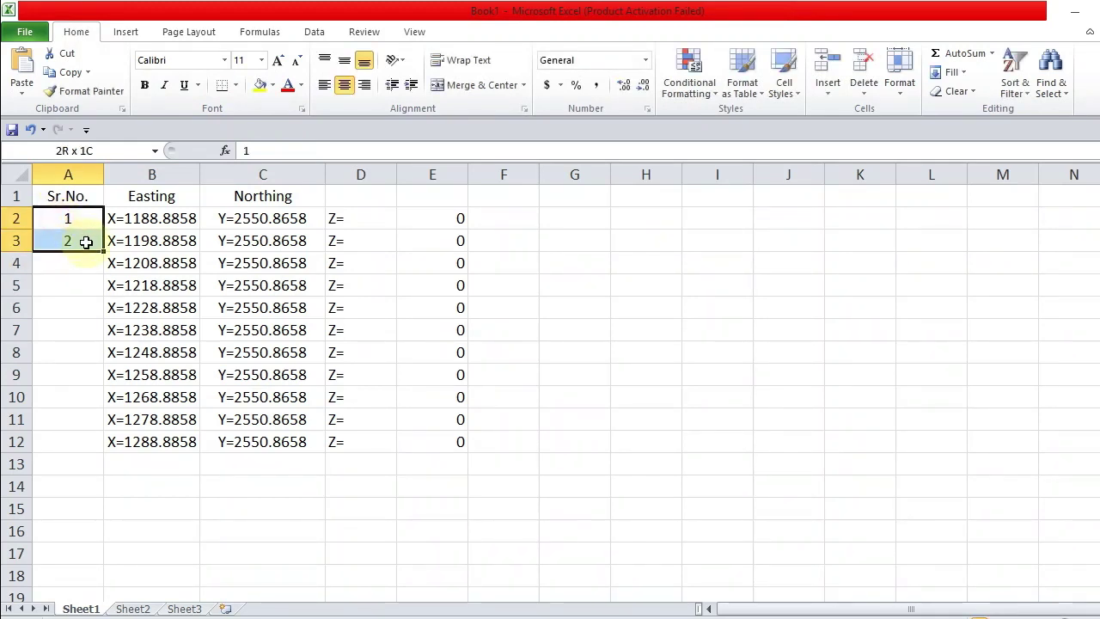
{"action": "double_click", "coordinate": [103, 249]}
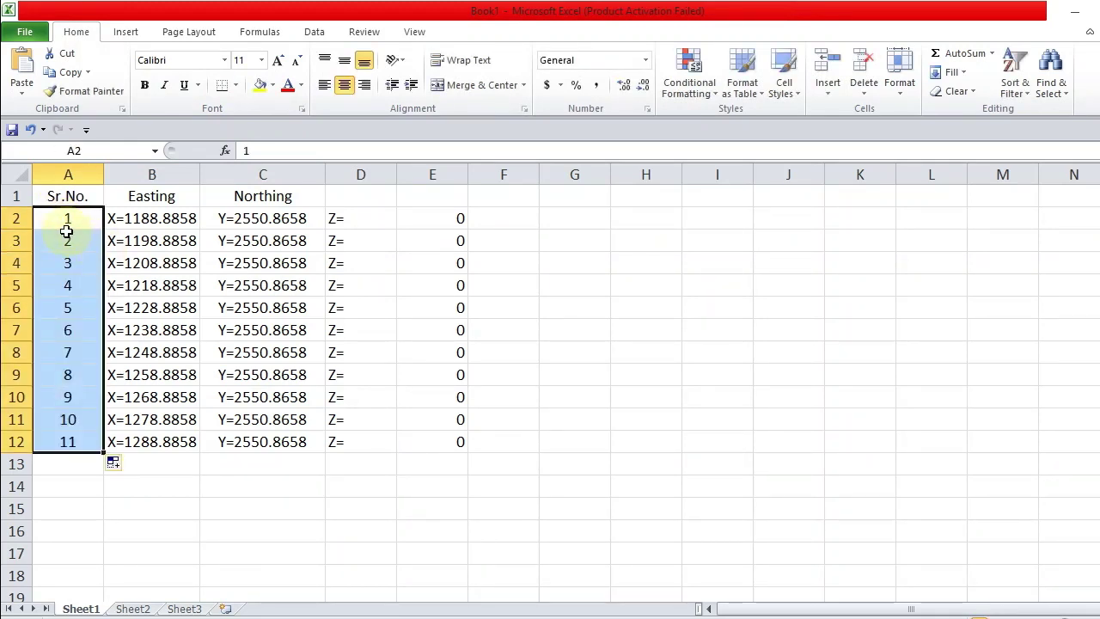
Widen the Sr.No. and Easting columns and select the table range A1:C12
{"action": "double_click", "coordinate": [198, 176]}
{"action": "left_click_drag", "start_coordinate": [99, 172], "coordinate": [131, 172]}
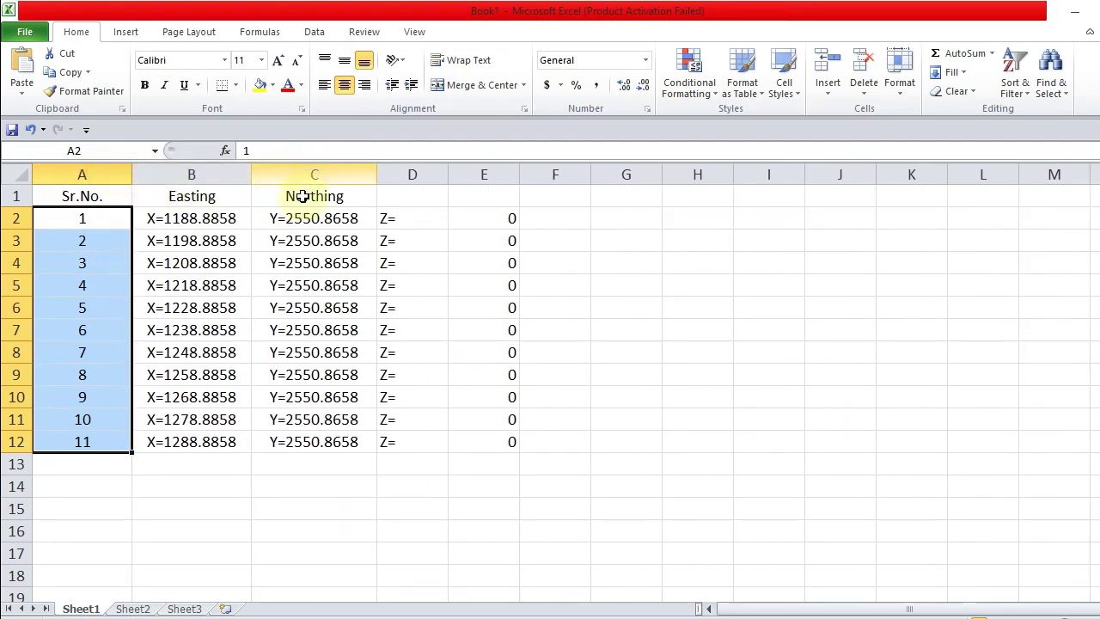
{"action": "left_click", "coordinate": [265, 284]}
{"action": "left_click", "coordinate": [195, 222]}
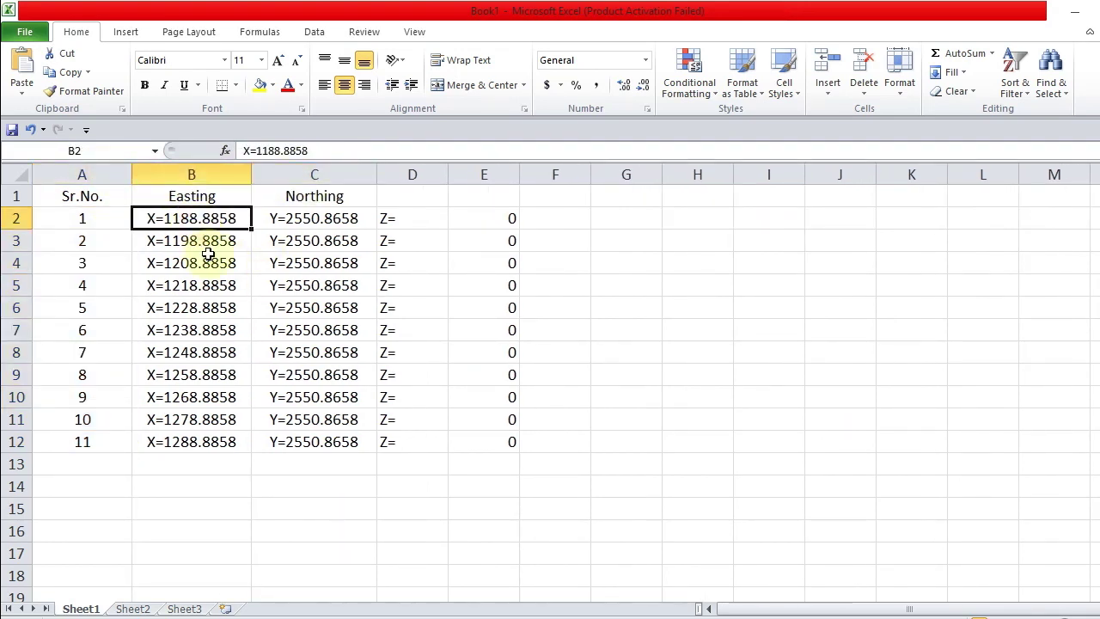
{"action": "left_click_drag", "start_coordinate": [108, 196], "coordinate": [301, 444]}
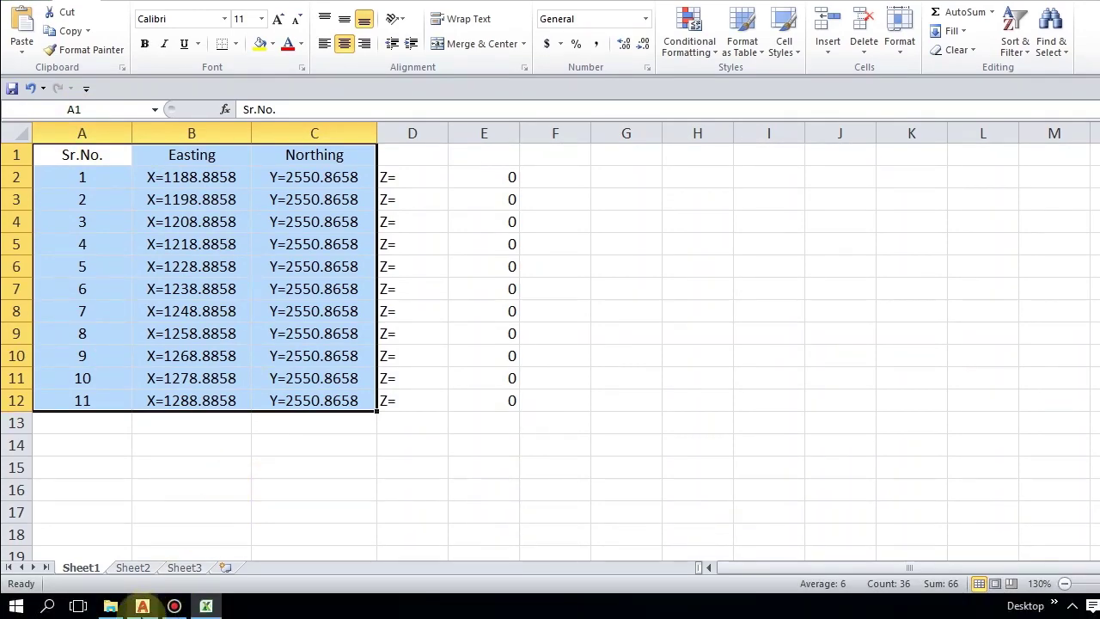
Switch to AutoCAD and examine the dimensioned points placed along the Measure Command road's center line
{"action": "left_click", "coordinate": [142, 606]}
{"action": "scroll", "coordinate": [390, 410], "scroll_direction": "down", "scroll_amount": 2}
{"action": "middle_click_drag", "start_coordinate": [409, 350], "coordinate": [396, 335]}
{"action": "scroll", "coordinate": [396, 335], "scroll_direction": "up", "scroll_amount": 4}
{"action": "mouse_move", "coordinate": [407, 348]}
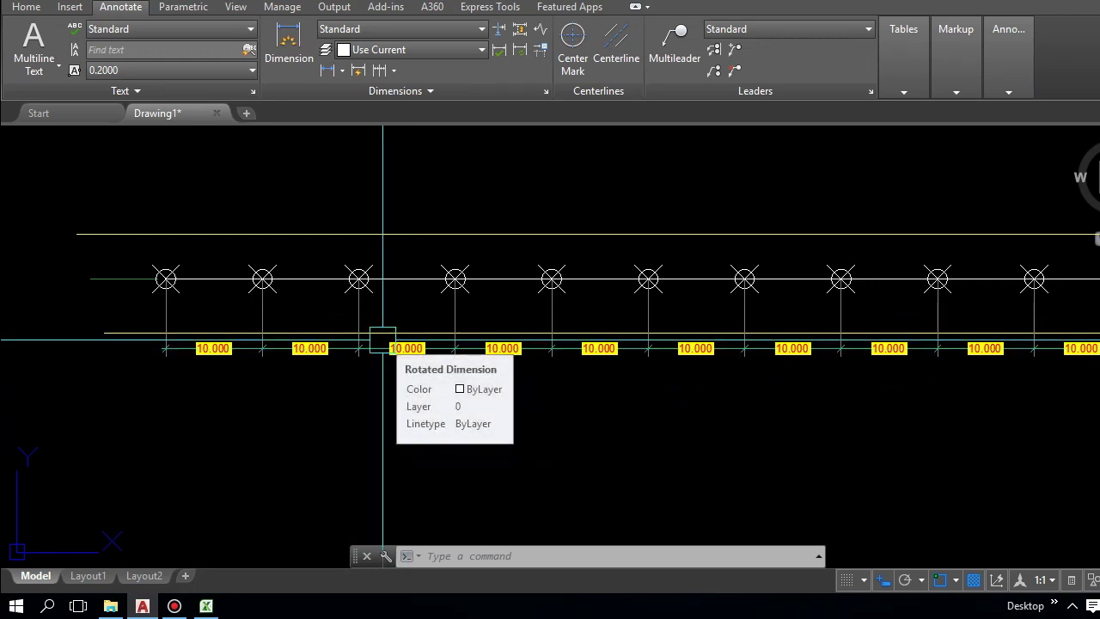
{"action": "middle_click_drag", "start_coordinate": [380, 344], "coordinate": [355, 329]}
{"action": "mouse_move", "coordinate": [355, 329]}
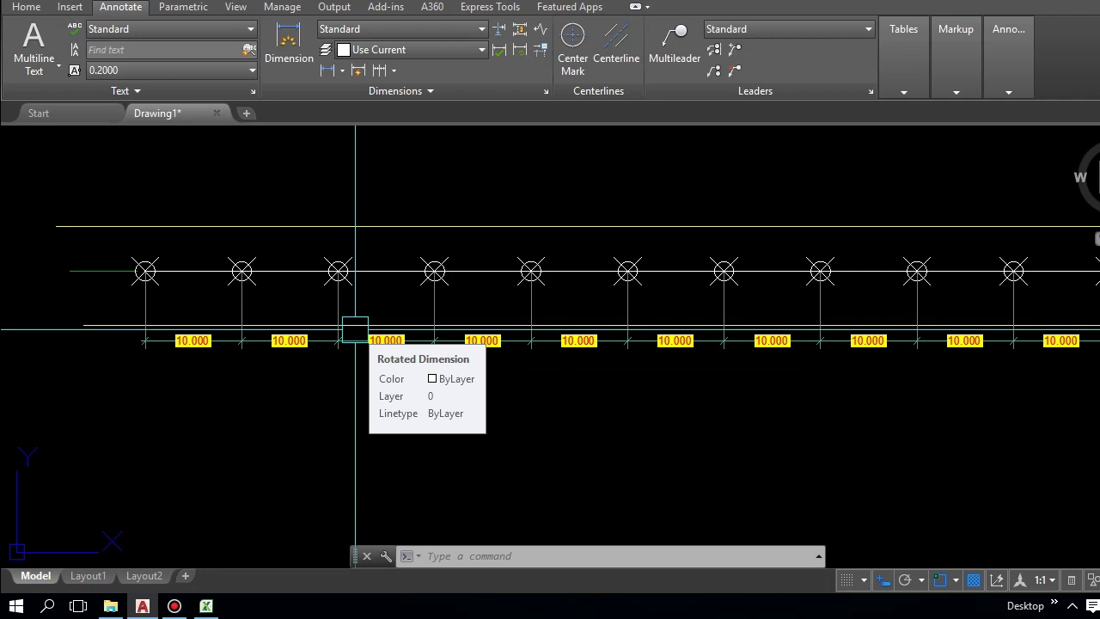
{"action": "scroll", "coordinate": [355, 329], "scroll_direction": "down", "scroll_amount": 2}
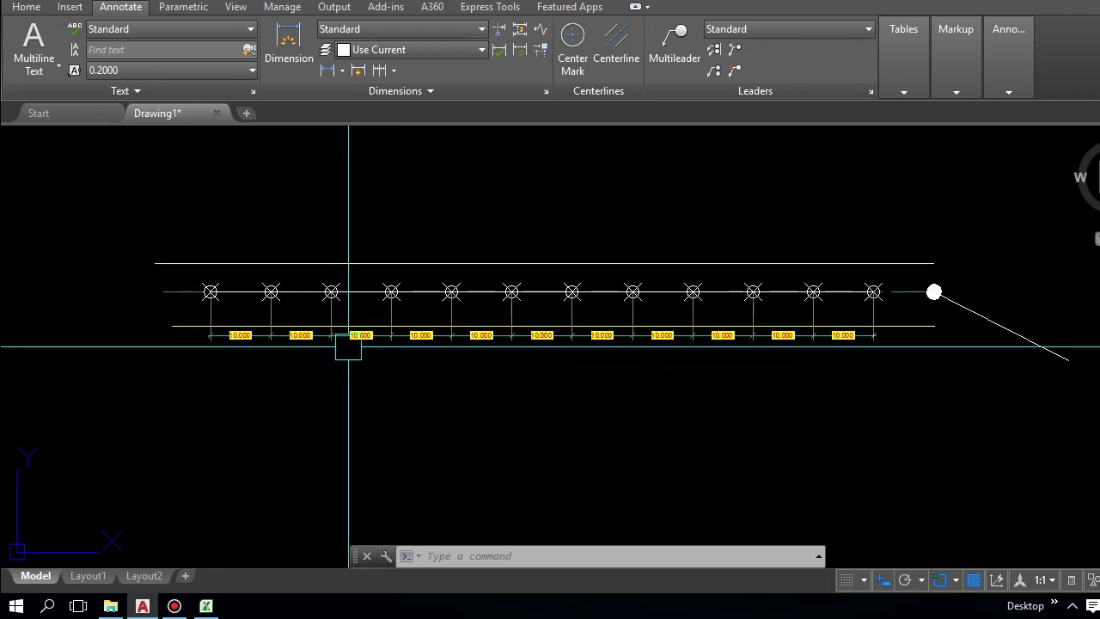
{"action": "scroll", "coordinate": [352, 350], "scroll_direction": "up", "scroll_amount": 2}
{"action": "middle_click_drag", "start_coordinate": [352, 351], "coordinate": [348, 350]}
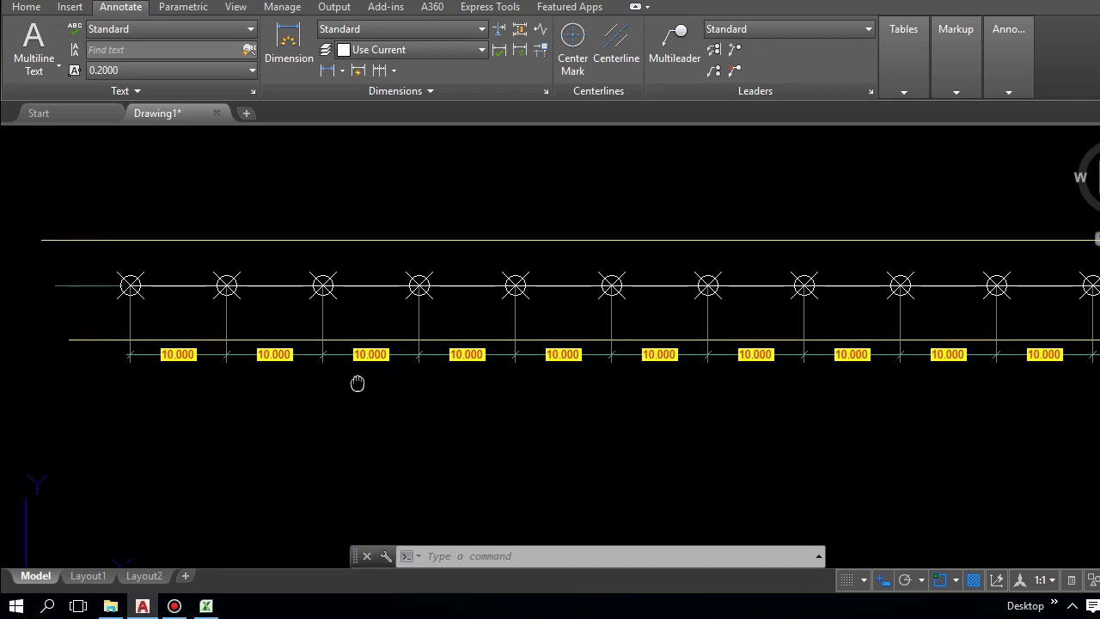
{"action": "scroll", "coordinate": [294, 465], "scroll_direction": "down", "scroll_amount": 4}
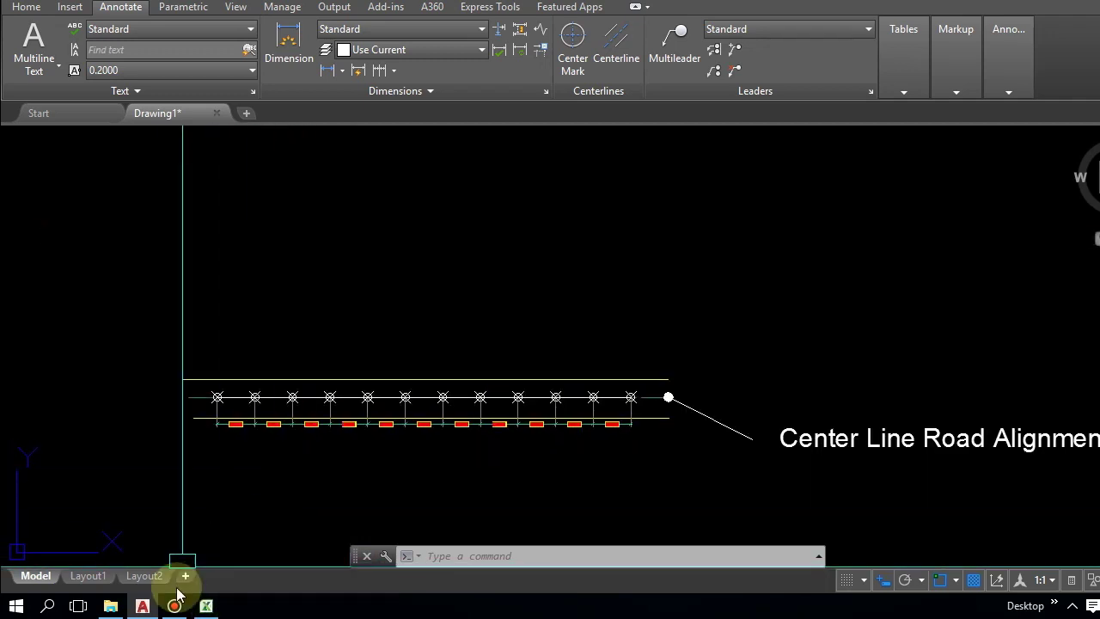
Locate and examine the road alignment beneath the Divide Command heading
{"action": "scroll", "coordinate": [327, 441], "scroll_direction": "down", "scroll_amount": 5}
{"action": "scroll", "coordinate": [482, 439], "scroll_direction": "down", "scroll_amount": 5}
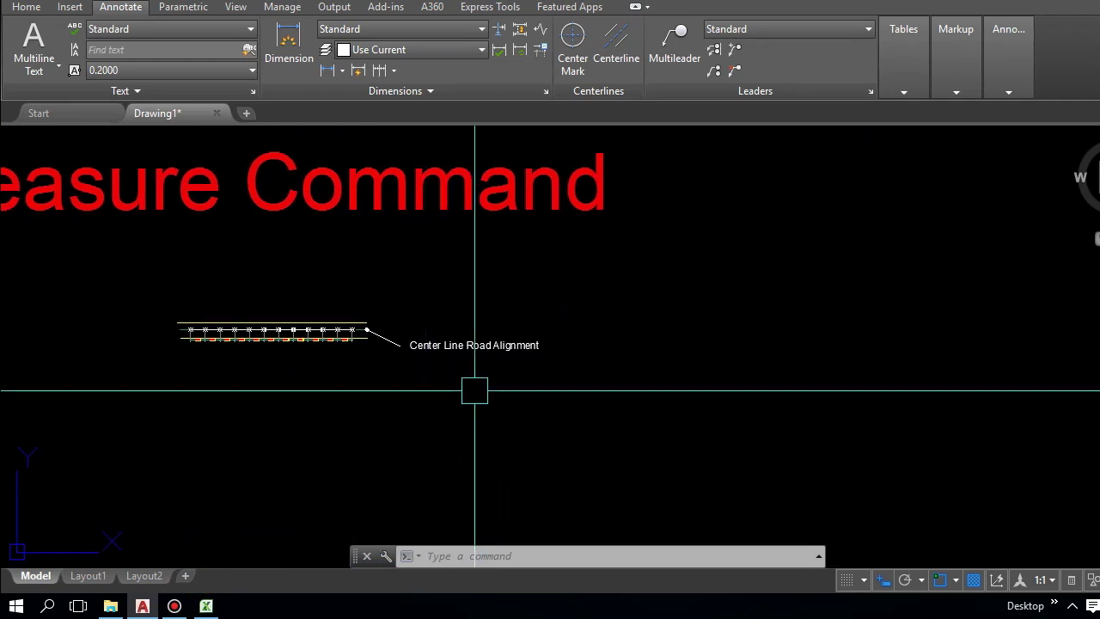
{"action": "scroll", "coordinate": [438, 374], "scroll_direction": "up", "scroll_amount": 5}
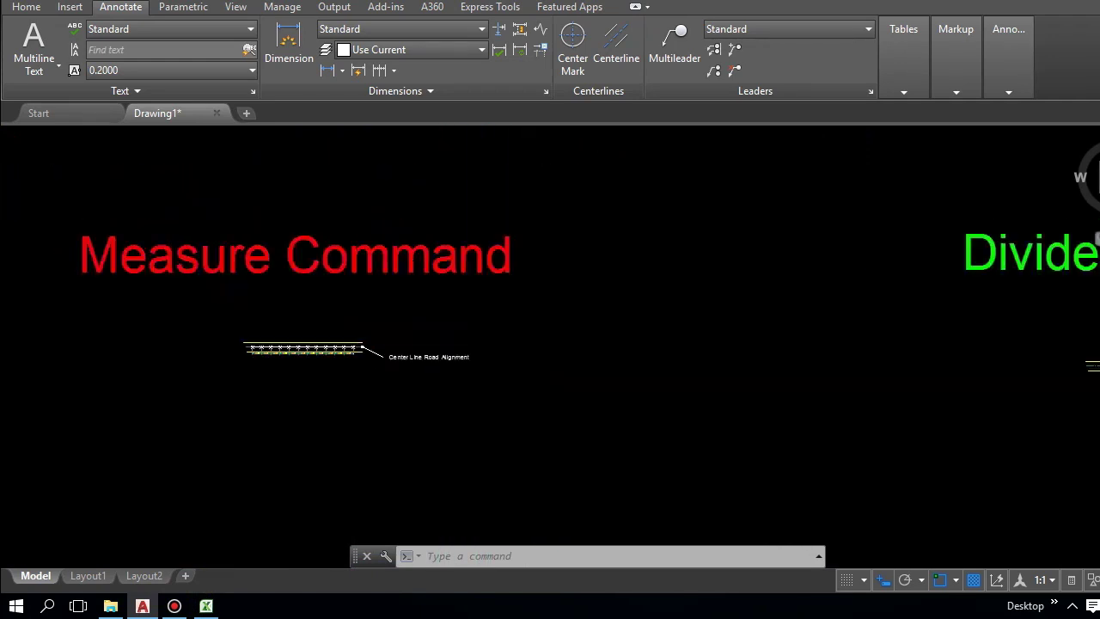
{"action": "mouse_move", "coordinate": [449, 314]}
{"action": "middle_mouse_down"}
{"action": "mouse_move", "coordinate": [532, 357]}
{"action": "mouse_move", "coordinate": [418, 321]}
{"action": "mouse_move", "coordinate": [405, 335]}
{"action": "mouse_move", "coordinate": [634, 403]}
{"action": "mouse_move", "coordinate": [579, 326]}
{"action": "mouse_move", "coordinate": [516, 327]}
{"action": "mouse_move", "coordinate": [595, 364]}
{"action": "middle_mouse_up"}
{"action": "scroll", "coordinate": [510, 358], "scroll_direction": "down", "scroll_amount": 2}
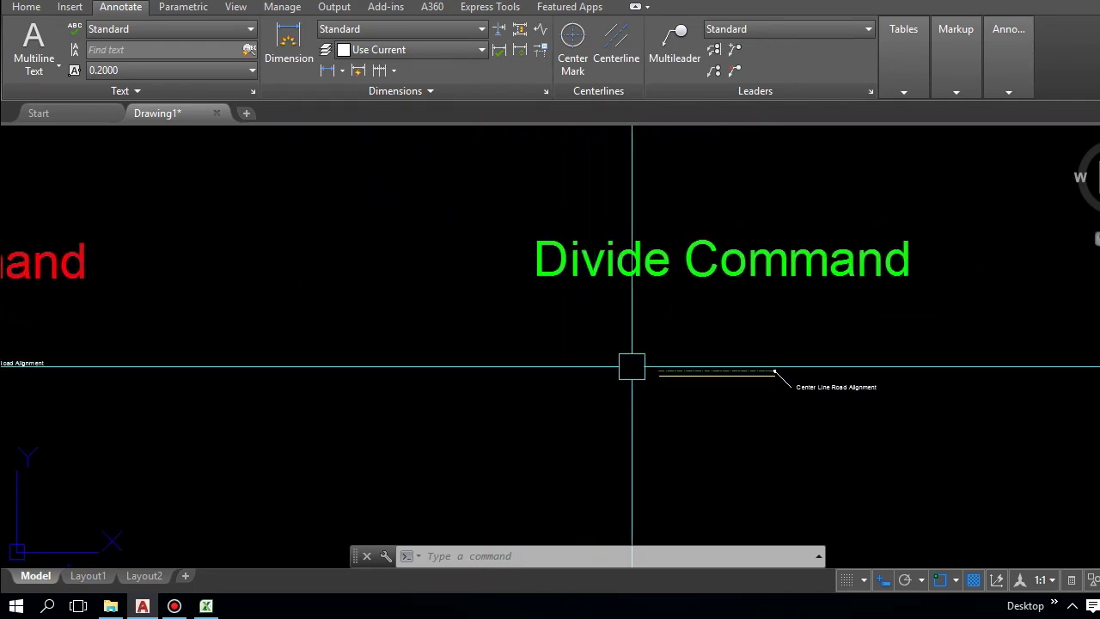
{"action": "scroll", "coordinate": [699, 394], "scroll_direction": "up", "scroll_amount": 2}
{"action": "mouse_move", "coordinate": [702, 395]}
{"action": "middle_mouse_down"}
{"action": "mouse_move", "coordinate": [502, 329]}
{"action": "mouse_move", "coordinate": [554, 391]}
{"action": "middle_mouse_up"}
{"action": "scroll", "coordinate": [564, 393], "scroll_direction": "up", "scroll_amount": 4}
{"action": "scroll", "coordinate": [554, 390], "scroll_direction": "down", "scroll_amount": 2}
{"action": "key", "text": "Escape"}
{"action": "scroll", "coordinate": [567, 399], "scroll_direction": "down", "scroll_amount": 5}
{"action": "scroll", "coordinate": [665, 373], "scroll_direction": "up", "scroll_amount": 3}
{"action": "scroll", "coordinate": [439, 361], "scroll_direction": "down", "scroll_amount": 3}
{"action": "middle_click_drag", "start_coordinate": [716, 381], "coordinate": [483, 380]}
{"action": "key", "text": "Escape"}
{"action": "scroll", "coordinate": [826, 400], "scroll_direction": "up", "scroll_amount": 4}
{"action": "scroll", "coordinate": [671, 419], "scroll_direction": "down", "scroll_amount": 2}
{"action": "key", "text": "Escape"}
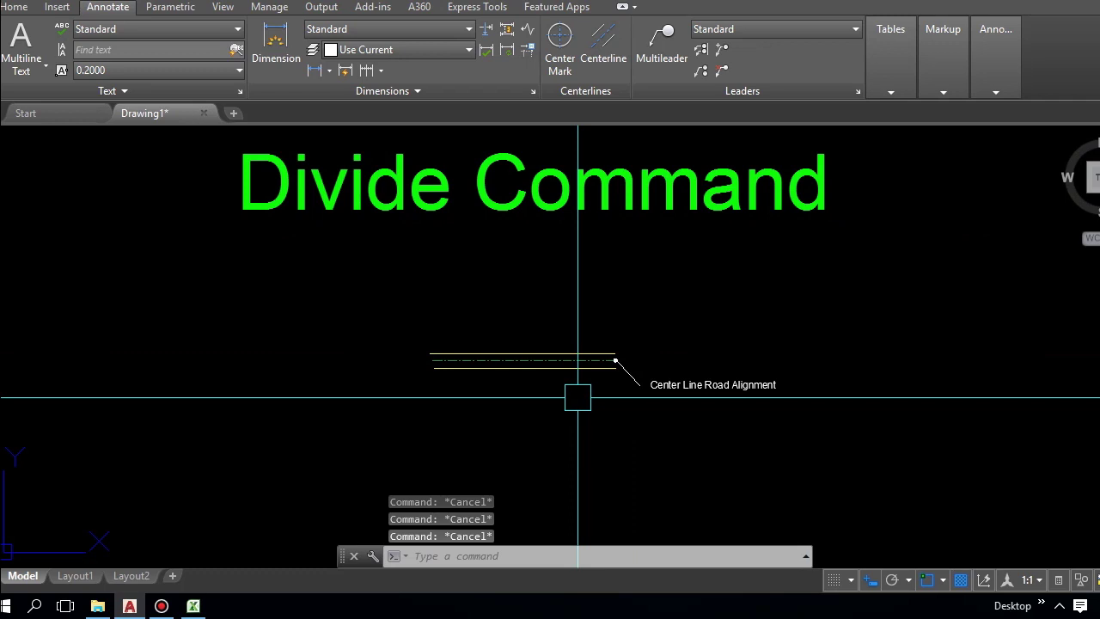
{"action": "middle_click_drag", "start_coordinate": [579, 396], "coordinate": [613, 400]}
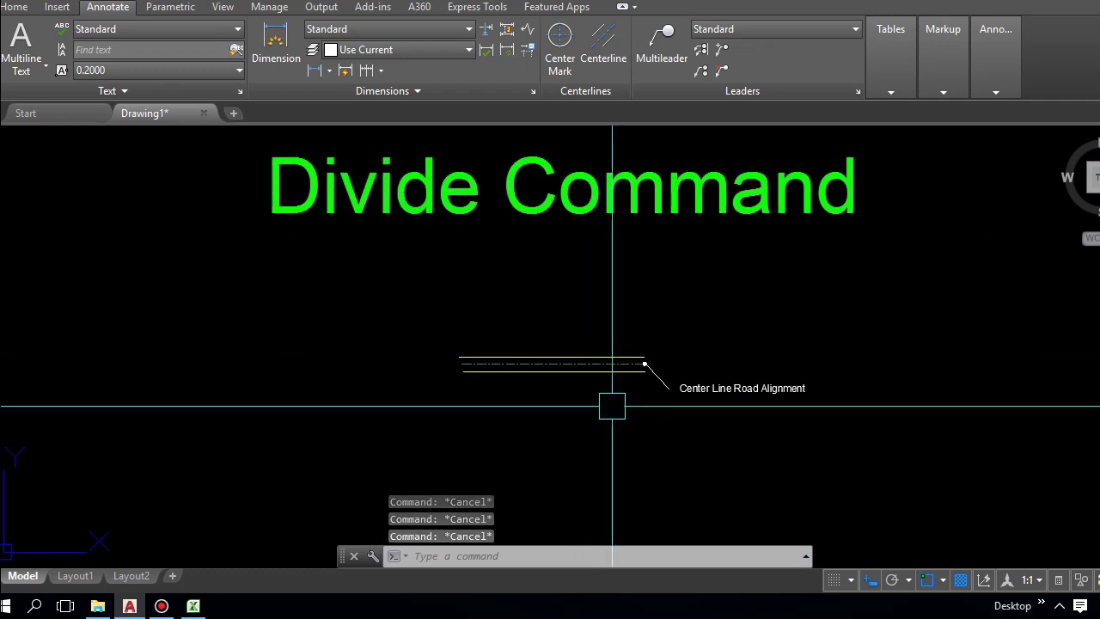
Divide the center line of the Divide Command road into 10 segments with the DIVIDE command
{"action": "type", "text": "DIV"}
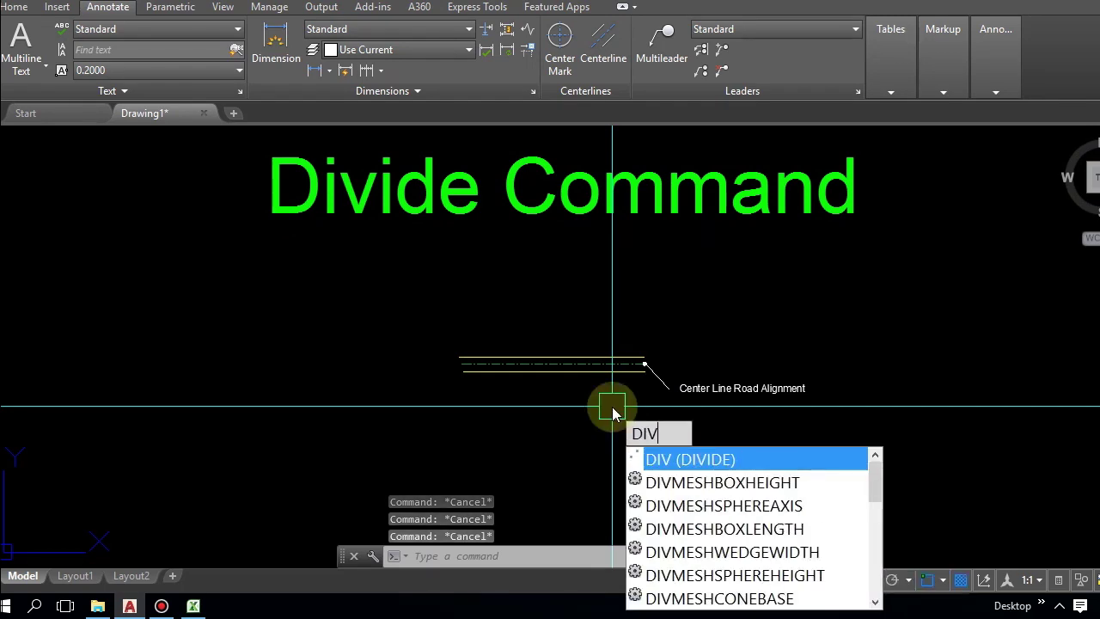
{"action": "key", "text": "Return"}
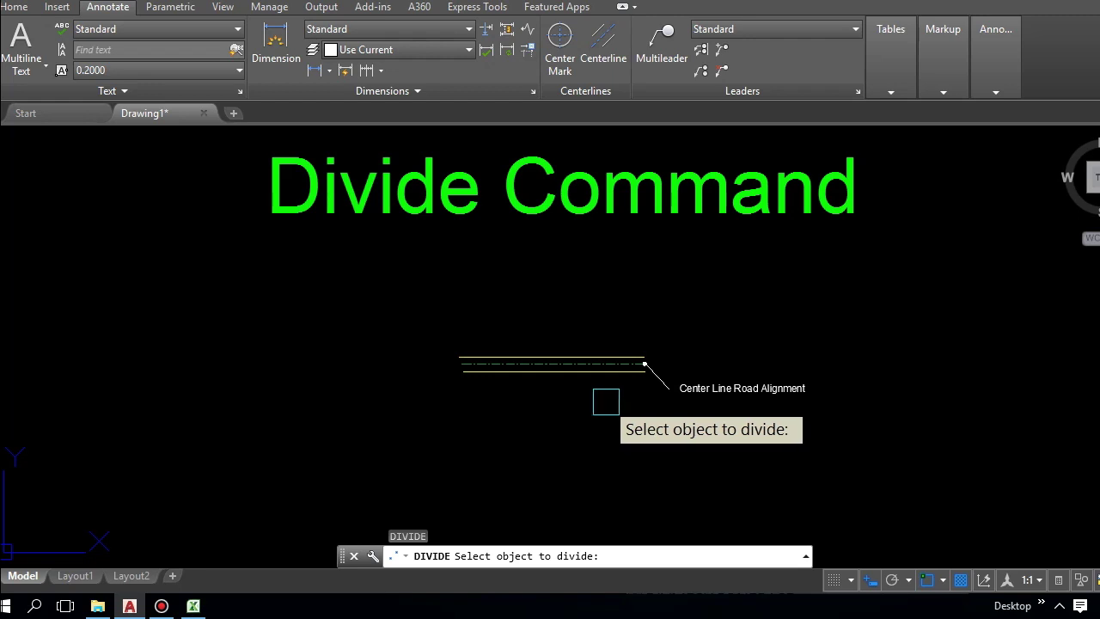
{"action": "scroll", "coordinate": [494, 356], "scroll_direction": "up", "scroll_amount": 5}
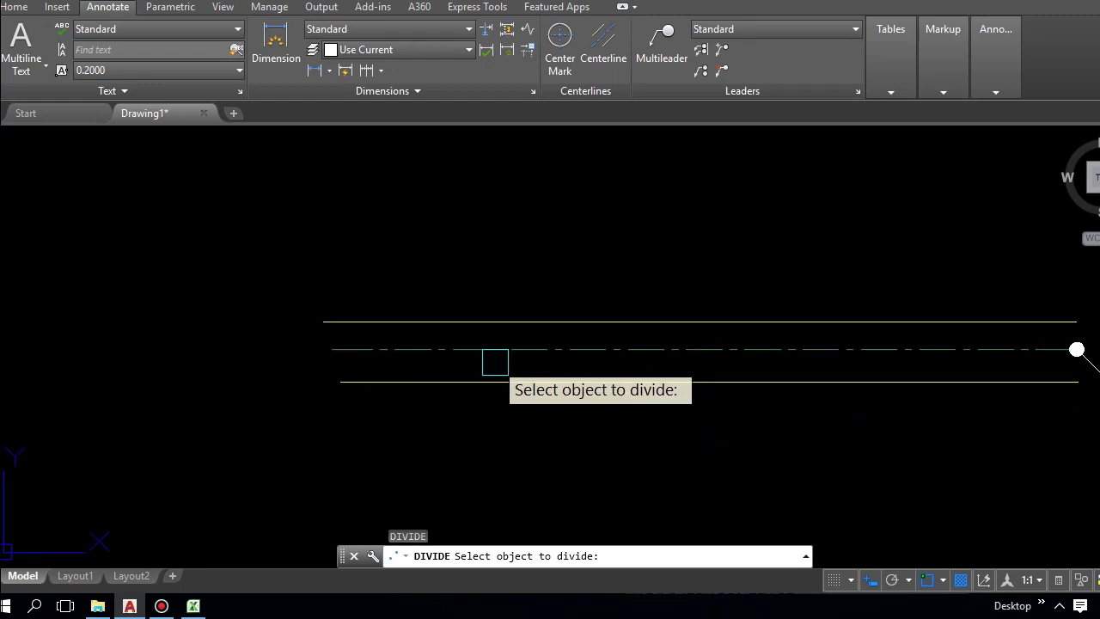
{"action": "left_click", "coordinate": [495, 354]}
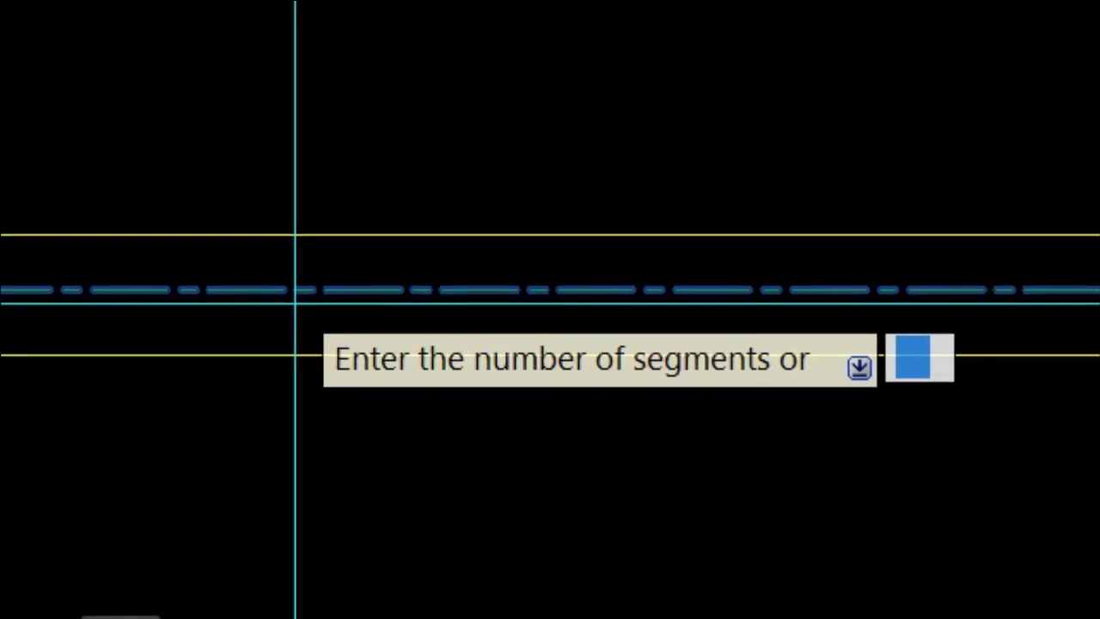
{"action": "type", "text": "10"}
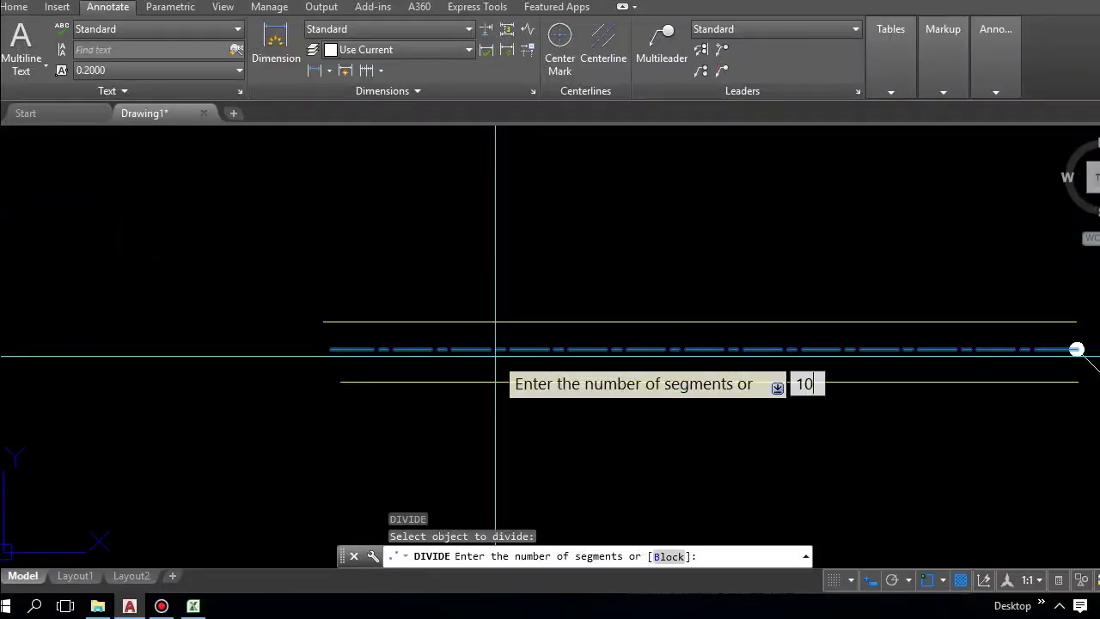
{"action": "key", "text": "Return"}
Examine the division points on the center line and compare them with the points on the Measure Command road
{"action": "middle_click_drag", "start_coordinate": [479, 354], "coordinate": [390, 323]}
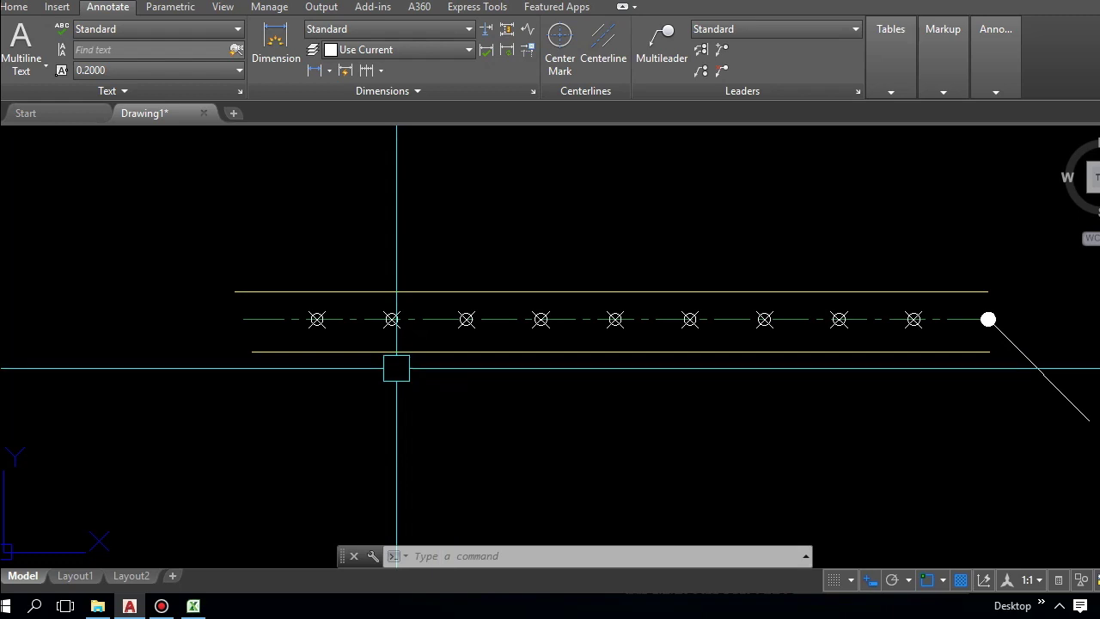
{"action": "scroll", "coordinate": [396, 368], "scroll_direction": "down", "scroll_amount": 6}
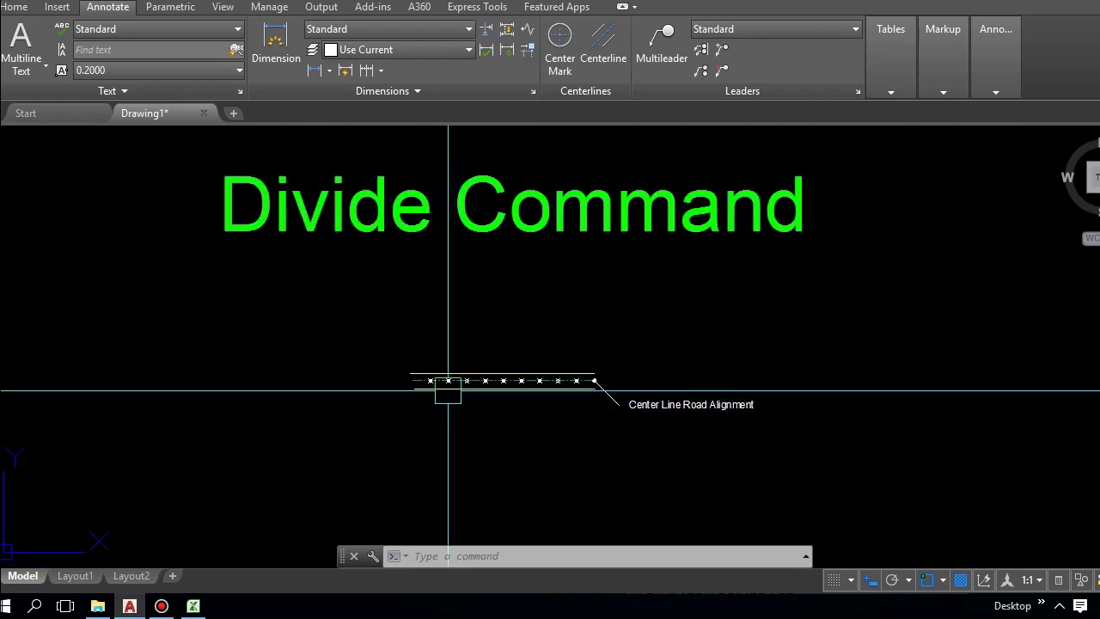
{"action": "mouse_move", "coordinate": [442, 370]}
{"action": "middle_mouse_down"}
{"action": "mouse_move", "coordinate": [528, 373]}
{"action": "mouse_move", "coordinate": [535, 358]}
{"action": "mouse_move", "coordinate": [744, 319]}
{"action": "middle_mouse_up"}
{"action": "scroll", "coordinate": [744, 363], "scroll_direction": "down", "scroll_amount": 3}
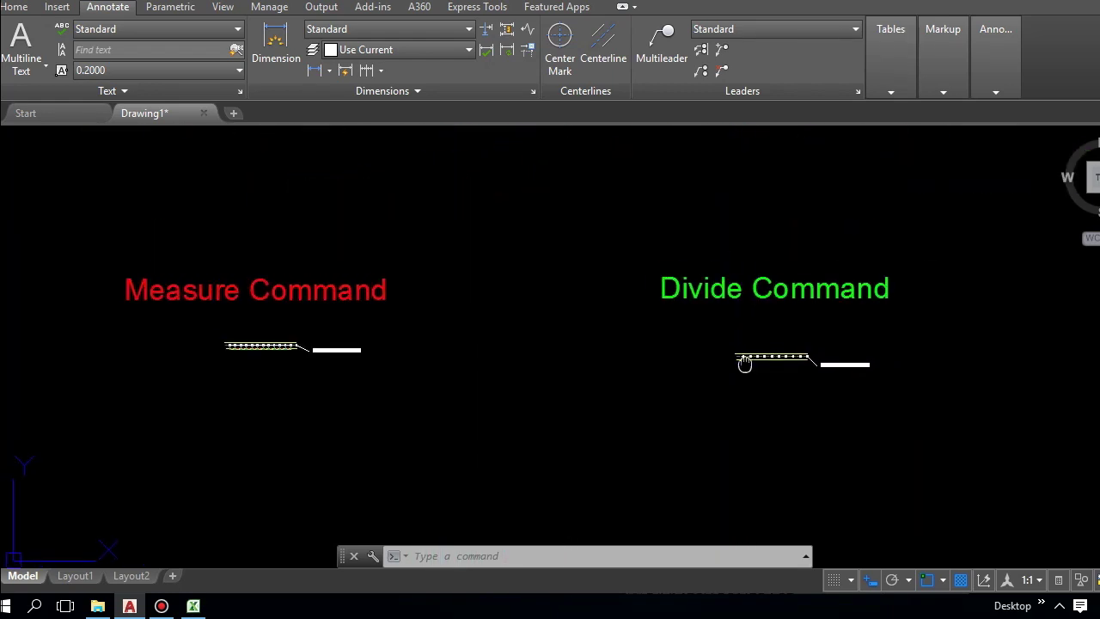
{"action": "scroll", "coordinate": [727, 364], "scroll_direction": "up", "scroll_amount": 4}
{"action": "middle_click_drag", "start_coordinate": [727, 364], "coordinate": [643, 373]}
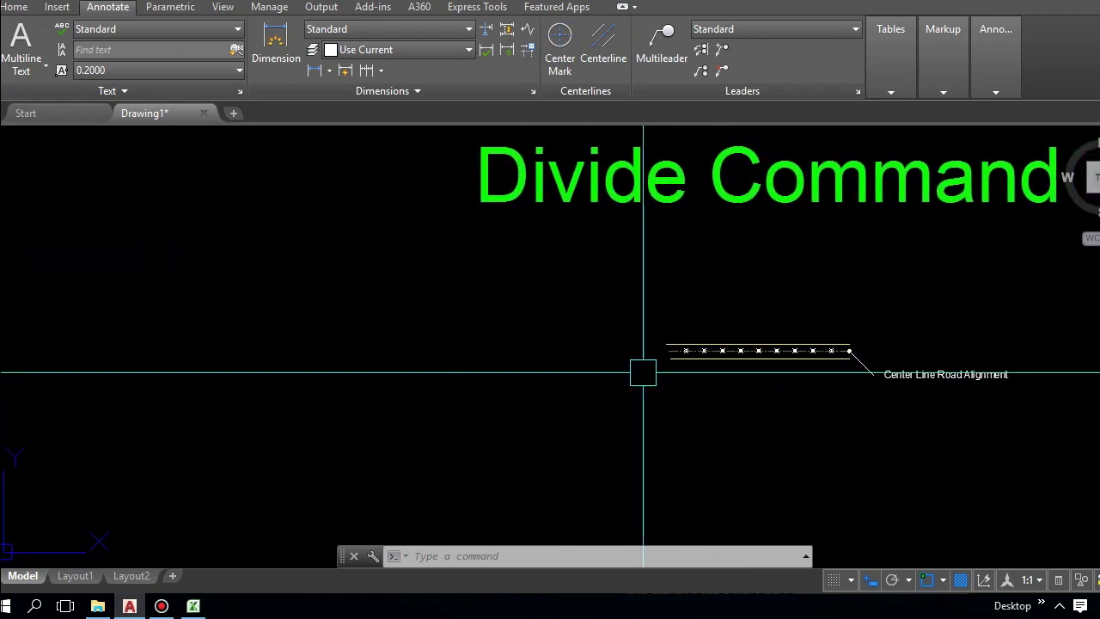
{"action": "key", "text": "Escape"}
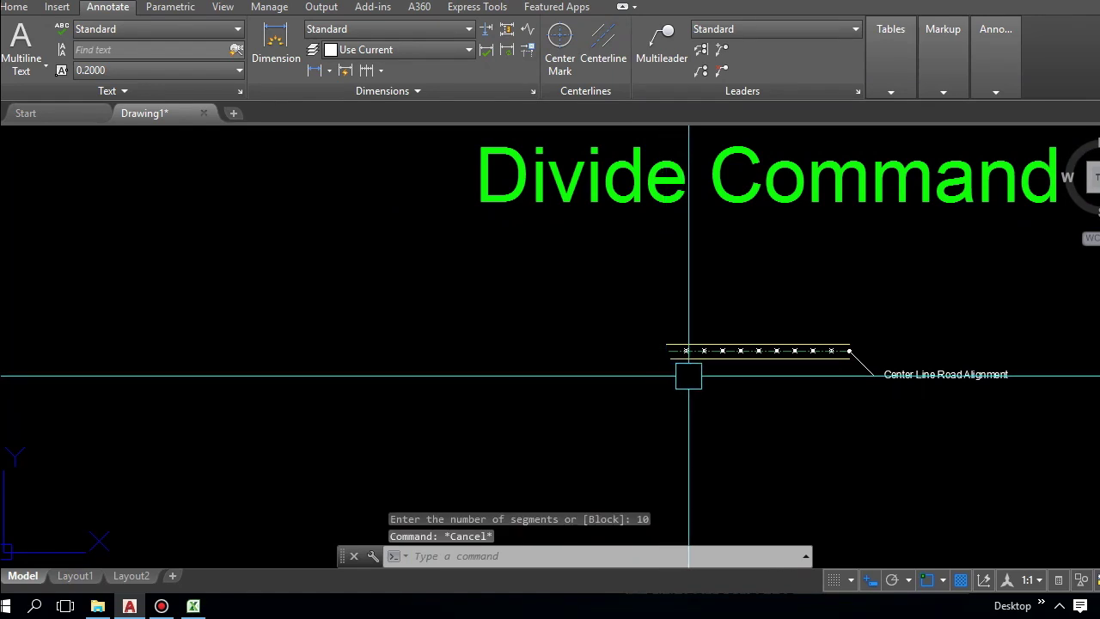
{"action": "scroll", "coordinate": [687, 378], "scroll_direction": "up", "scroll_amount": 2}
{"action": "scroll", "coordinate": [695, 384], "scroll_direction": "down", "scroll_amount": 4}
{"action": "mouse_move", "coordinate": [696, 385]}
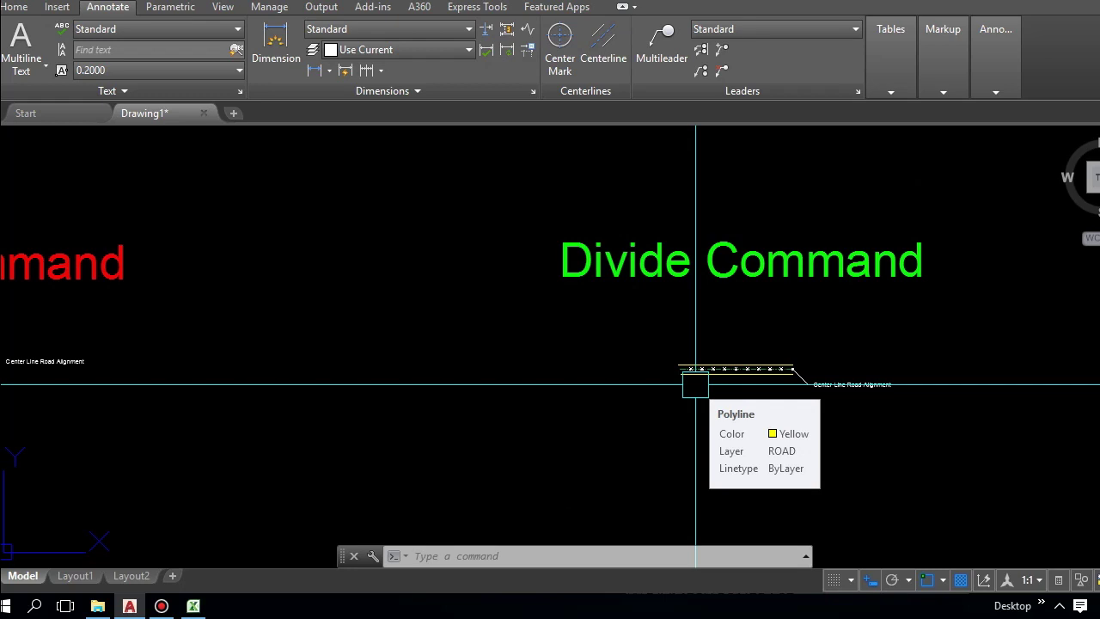
{"action": "scroll", "coordinate": [727, 373], "scroll_direction": "up", "scroll_amount": 3}
{"action": "scroll", "coordinate": [720, 376], "scroll_direction": "down", "scroll_amount": 3}
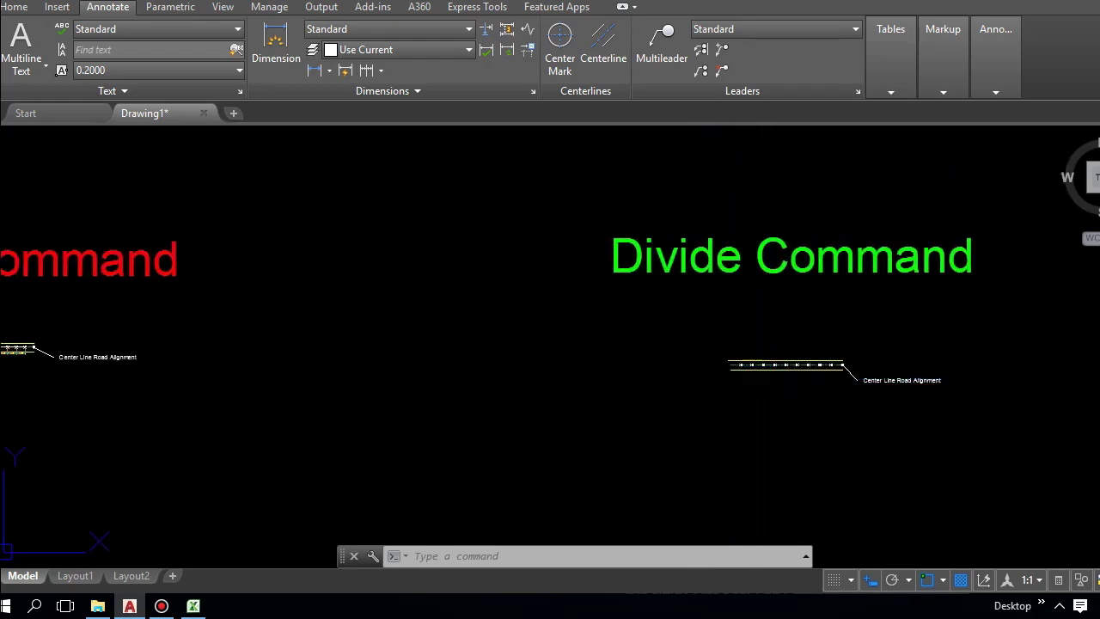
{"action": "middle_click_drag", "start_coordinate": [785, 372], "coordinate": [820, 375]}
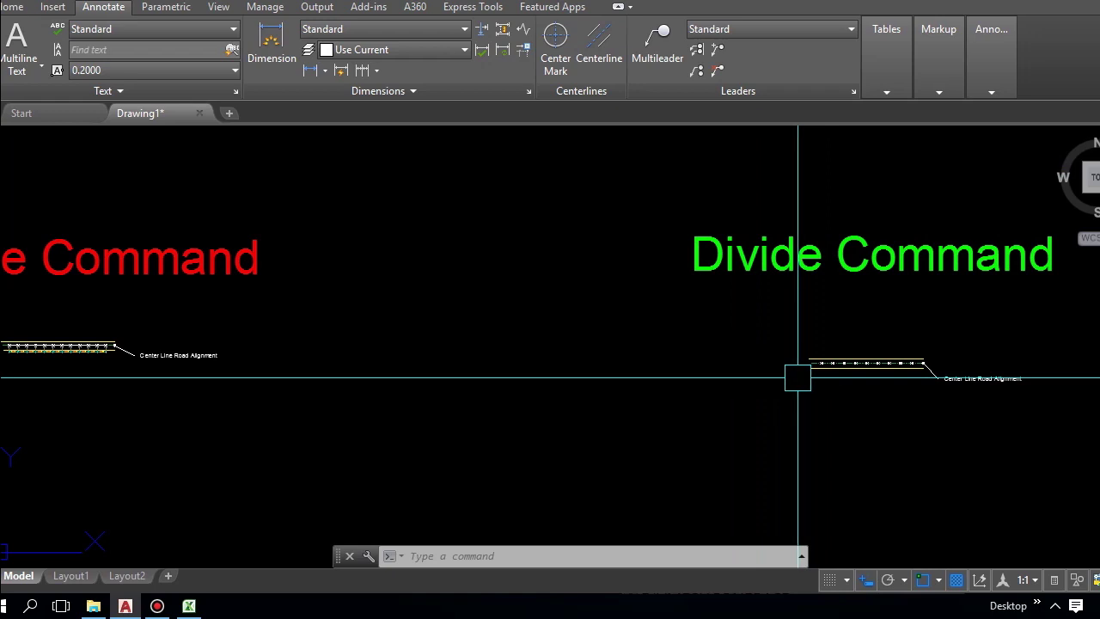
{"action": "scroll", "coordinate": [804, 404], "scroll_direction": "down", "scroll_amount": 4}
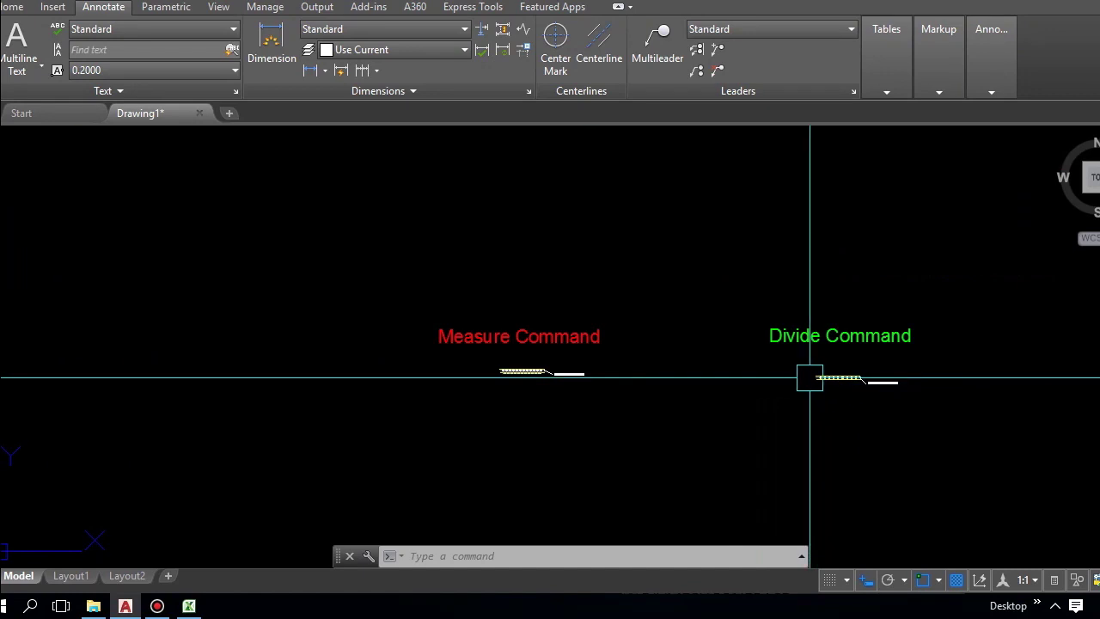
{"action": "scroll", "coordinate": [747, 377], "scroll_direction": "up", "scroll_amount": 6}
{"action": "scroll", "coordinate": [746, 376], "scroll_direction": "down", "scroll_amount": 3}
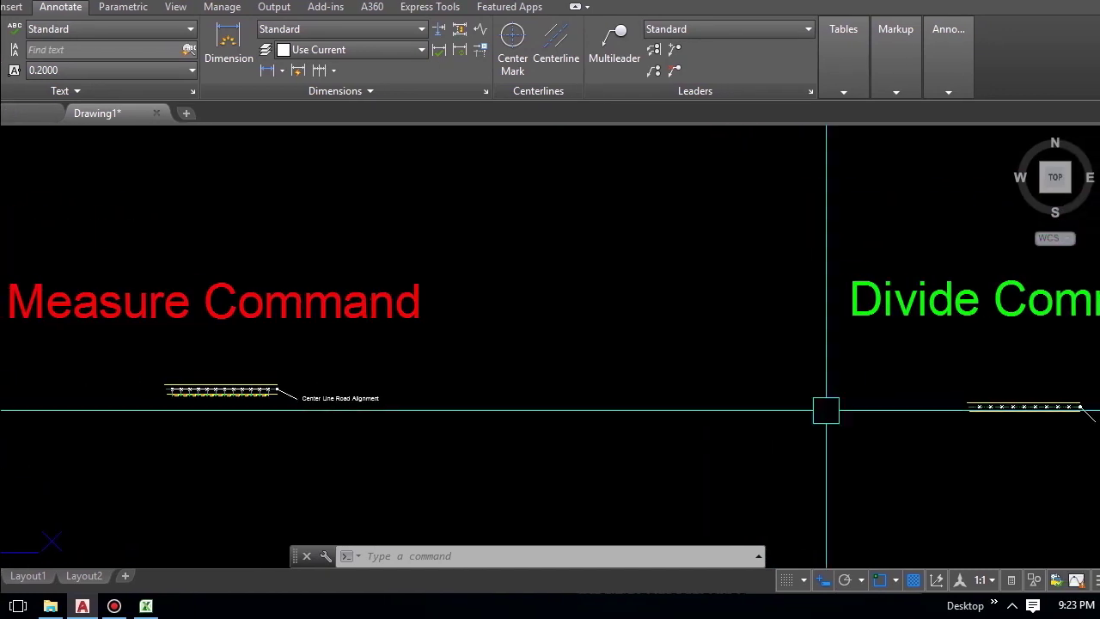